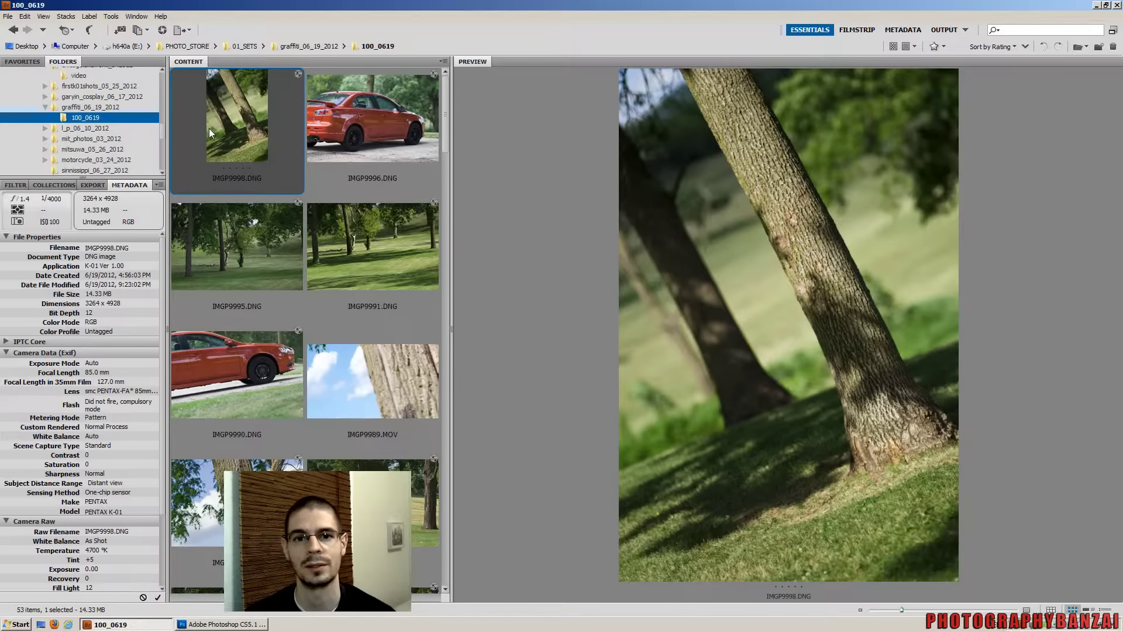
# Check in the general preferences that double-clicking edits Camera Raw settings in Bridge, and accept the dialog
pyautogui.click(26, 17)
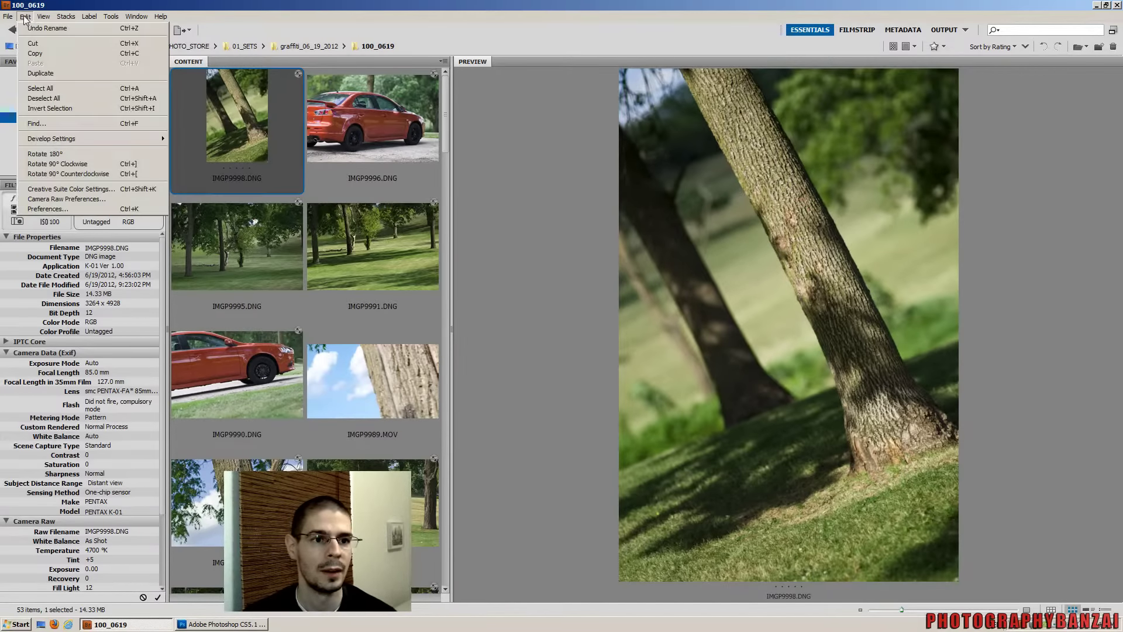
pyautogui.click(71, 209)
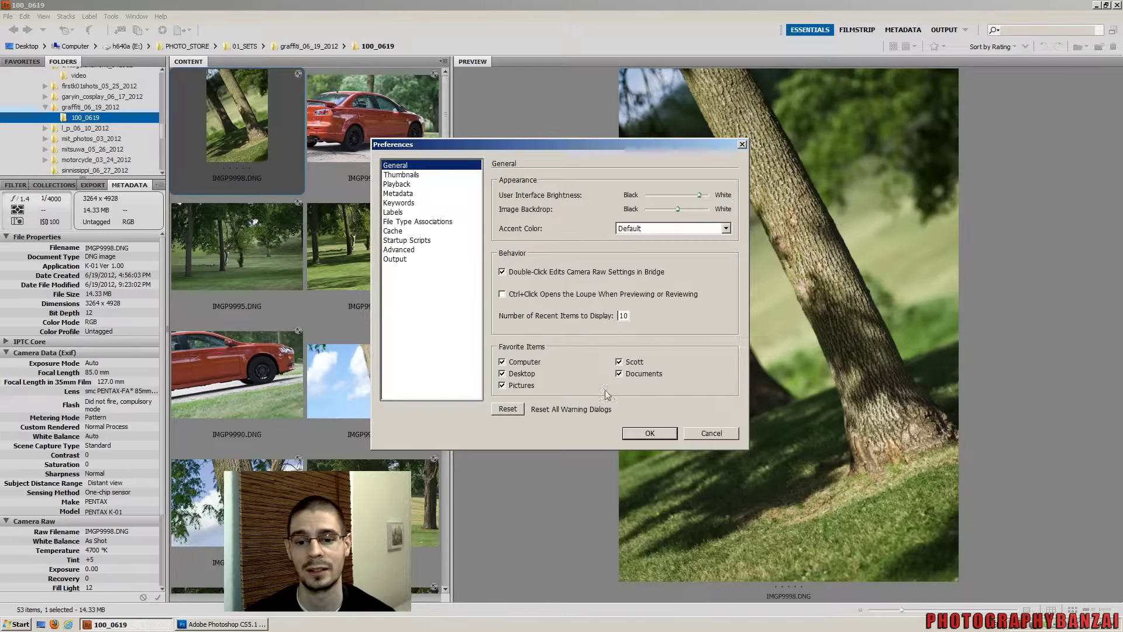
pyautogui.click(642, 434)
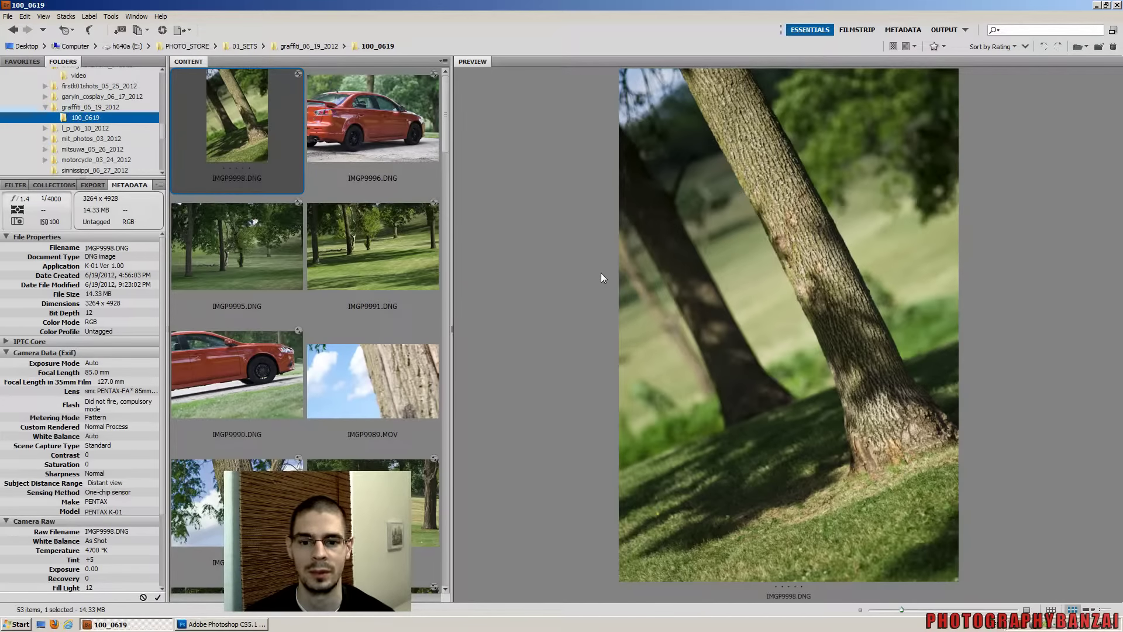
# Open the leaning tree photo IMGP9998.DNG in Camera Raw and set Fill Light to 38 and Blacks to 22
pyautogui.hotkey('ctrl', 'r')
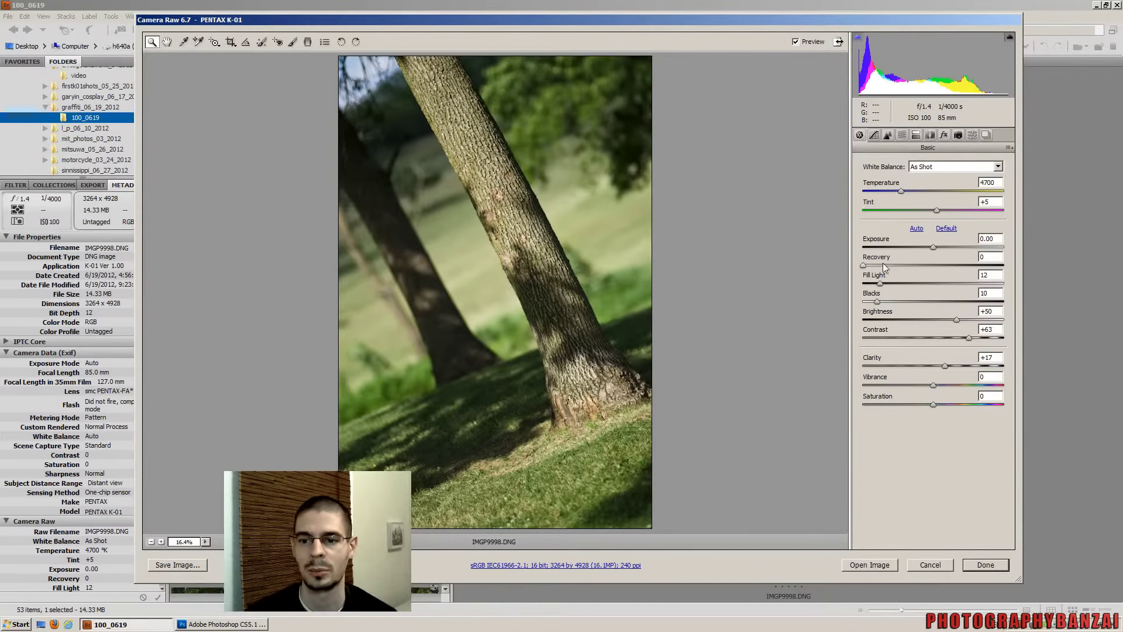
pyautogui.click(913, 282)
pyautogui.moveTo(911, 282); pyautogui.dragTo(917, 285)
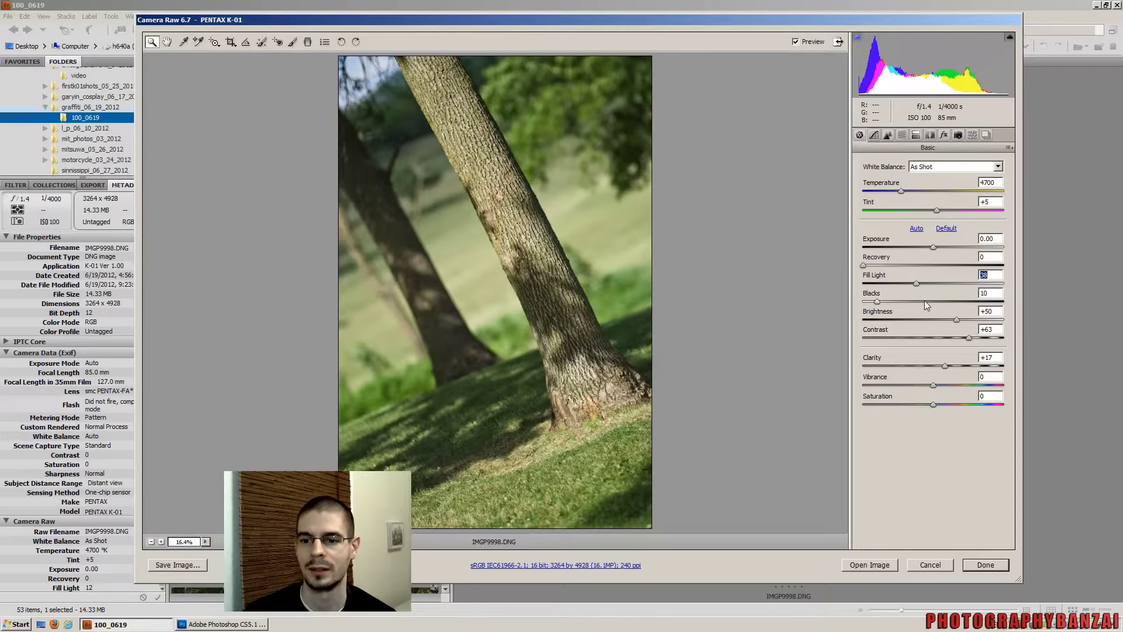
pyautogui.click(894, 300)
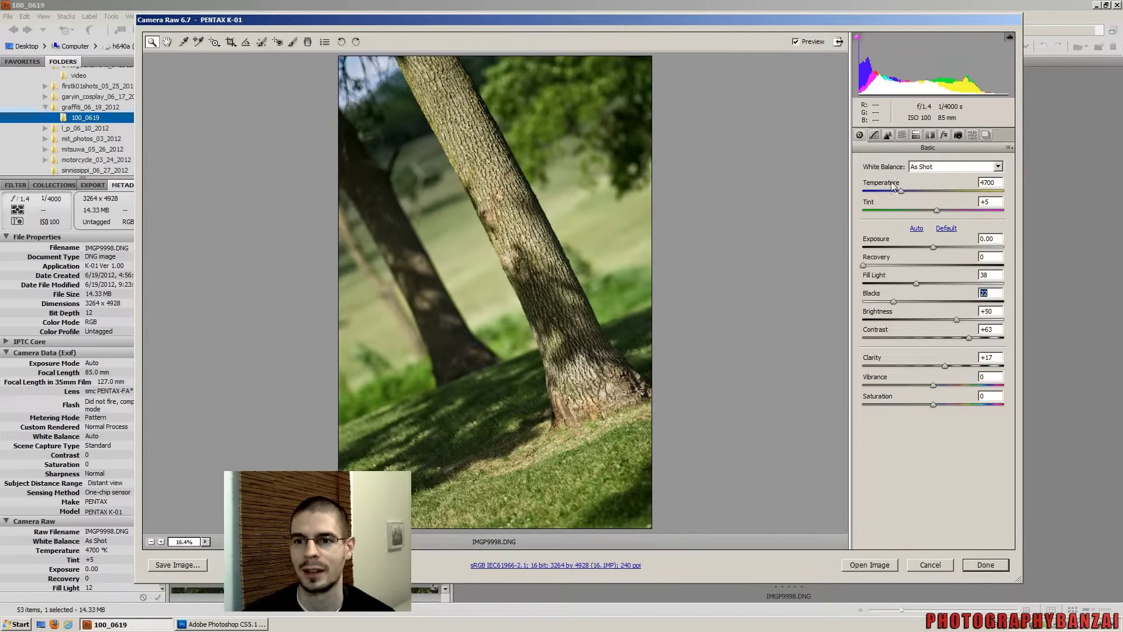
pyautogui.click(874, 135)
pyautogui.click(888, 136)
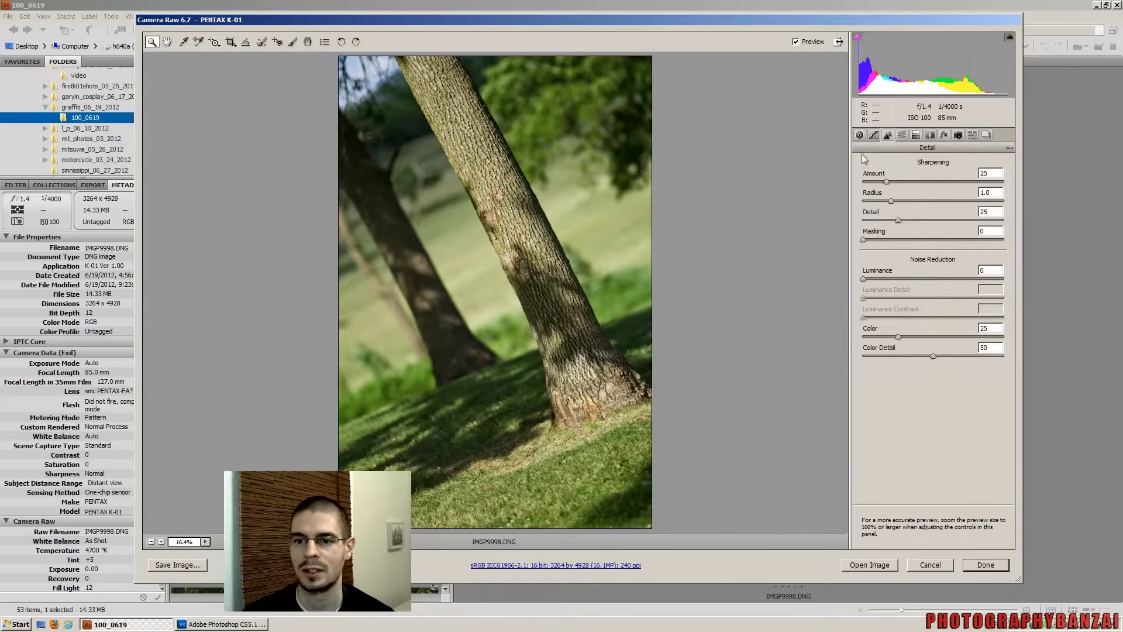
pyautogui.click(859, 135)
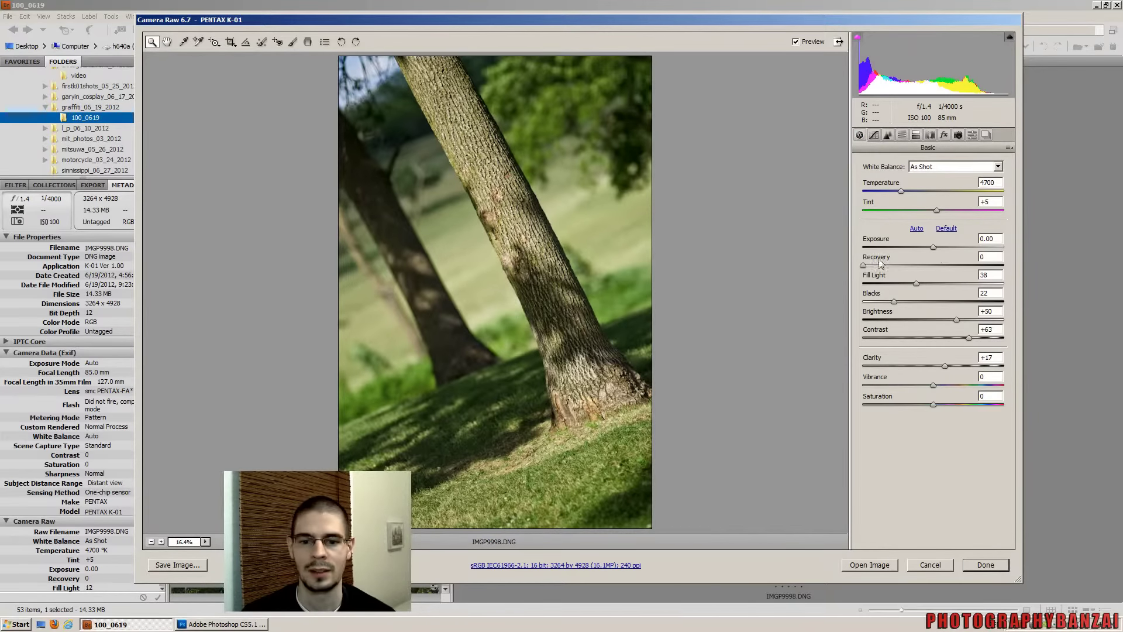
# Set the tree photo's Fill Light to 56, Blacks to 29, Contrast to +66, Clarity to +19, and both Vibrance and Saturation to +3
pyautogui.moveTo(931, 285); pyautogui.dragTo(904, 302)
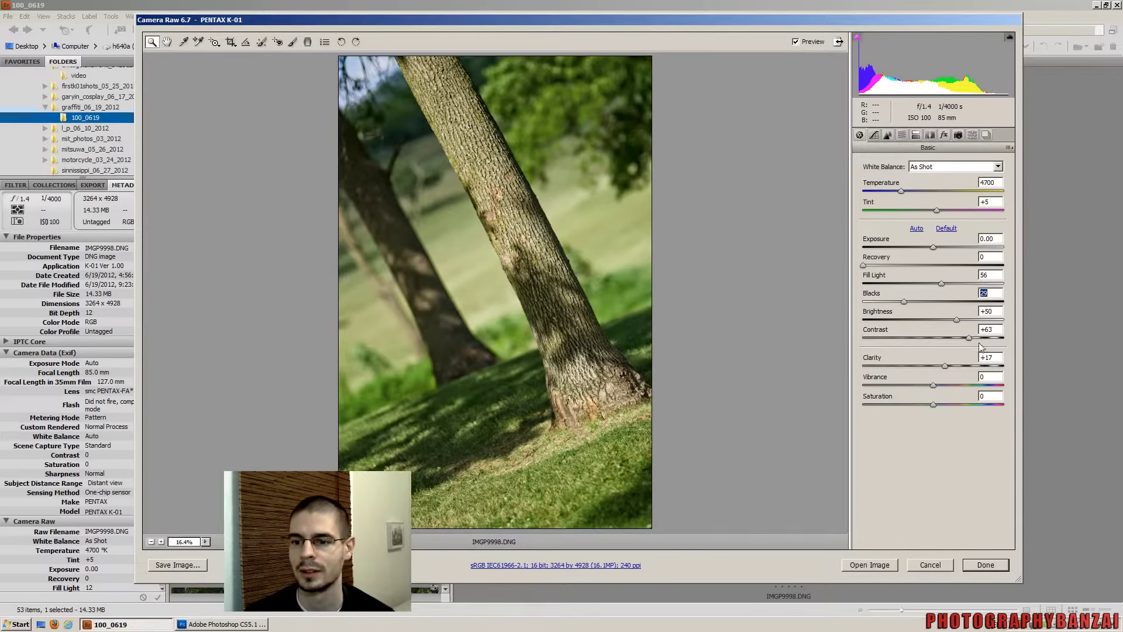
pyautogui.moveTo(968, 338); pyautogui.dragTo(971, 338)
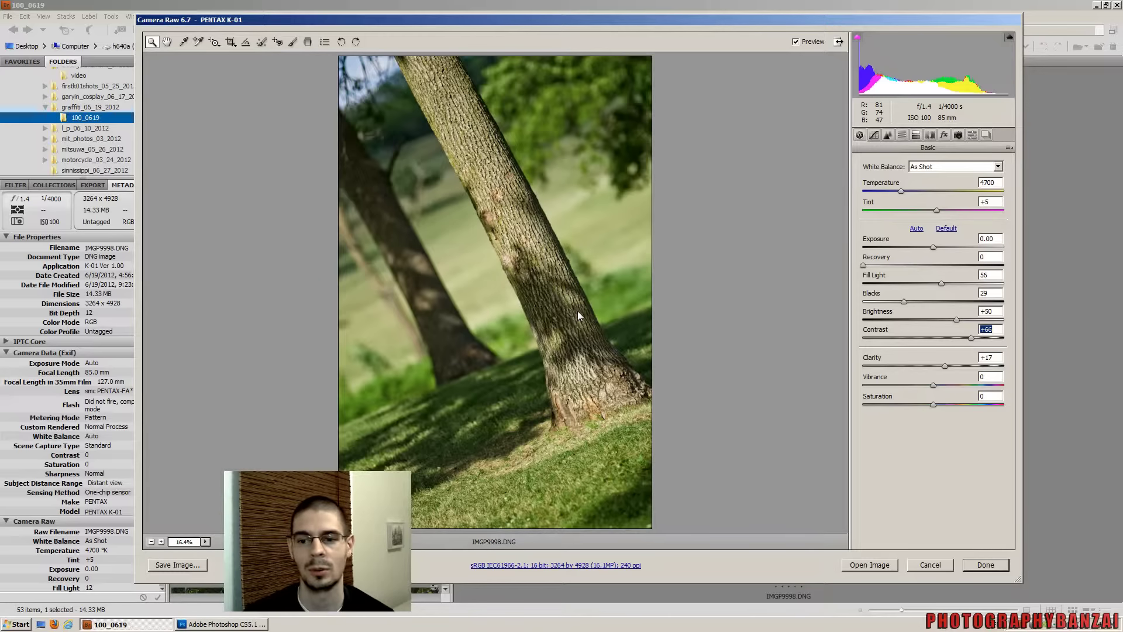
pyautogui.moveTo(945, 366)
pyautogui.mouseDown()
pyautogui.moveTo(1018, 370)
pyautogui.moveTo(943, 365)
pyautogui.mouseUp()
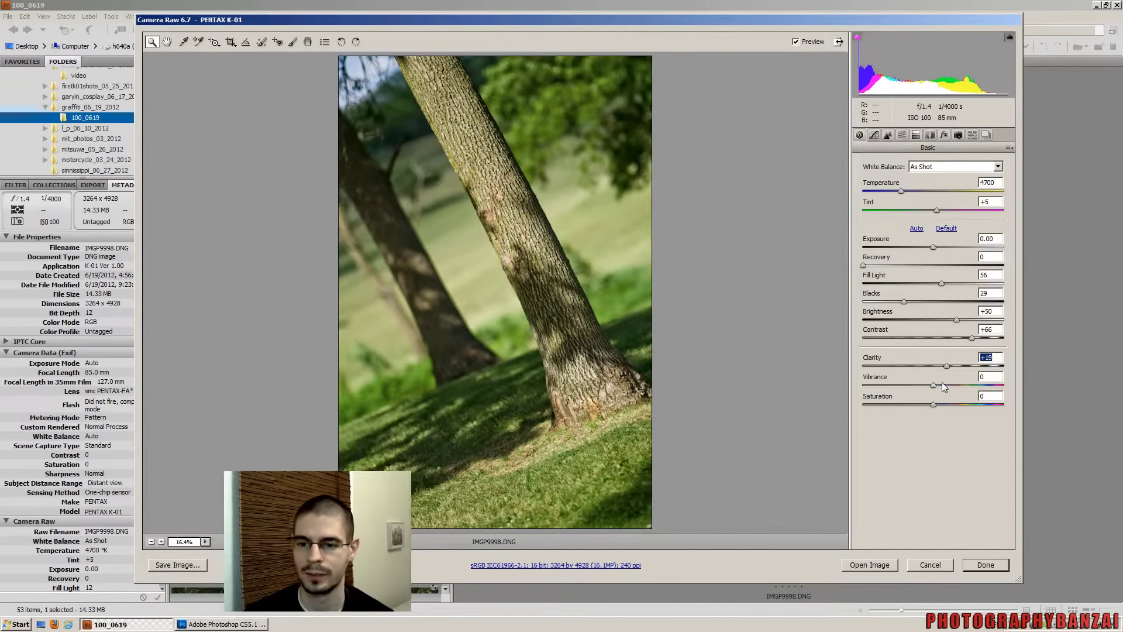
pyautogui.moveTo(936, 385); pyautogui.dragTo(940, 392)
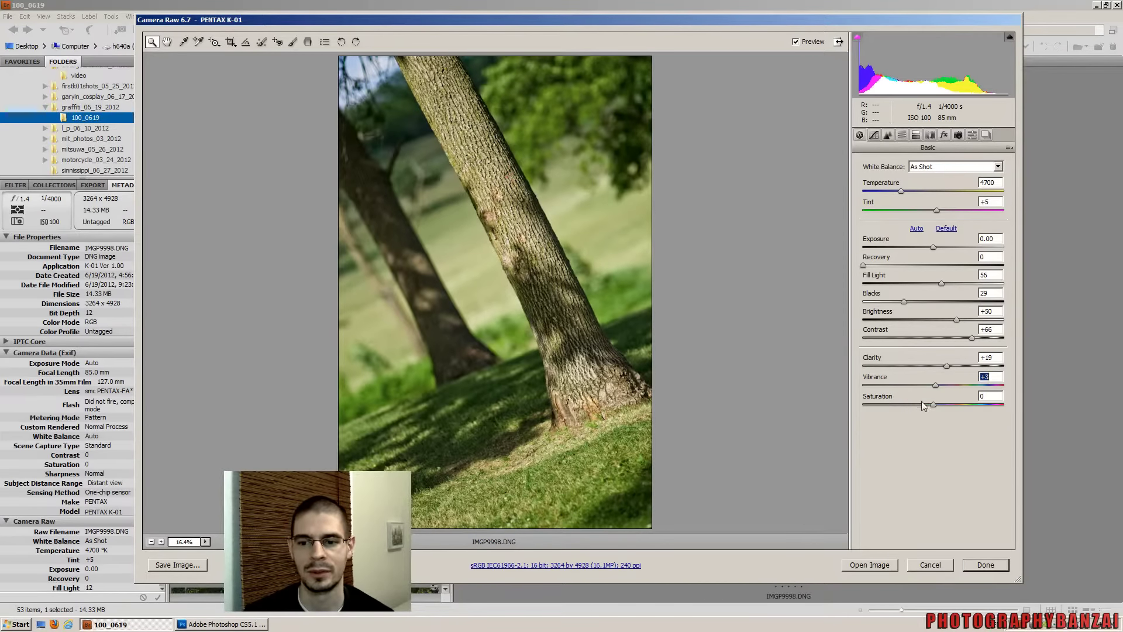
pyautogui.moveTo(936, 403); pyautogui.dragTo(936, 403)
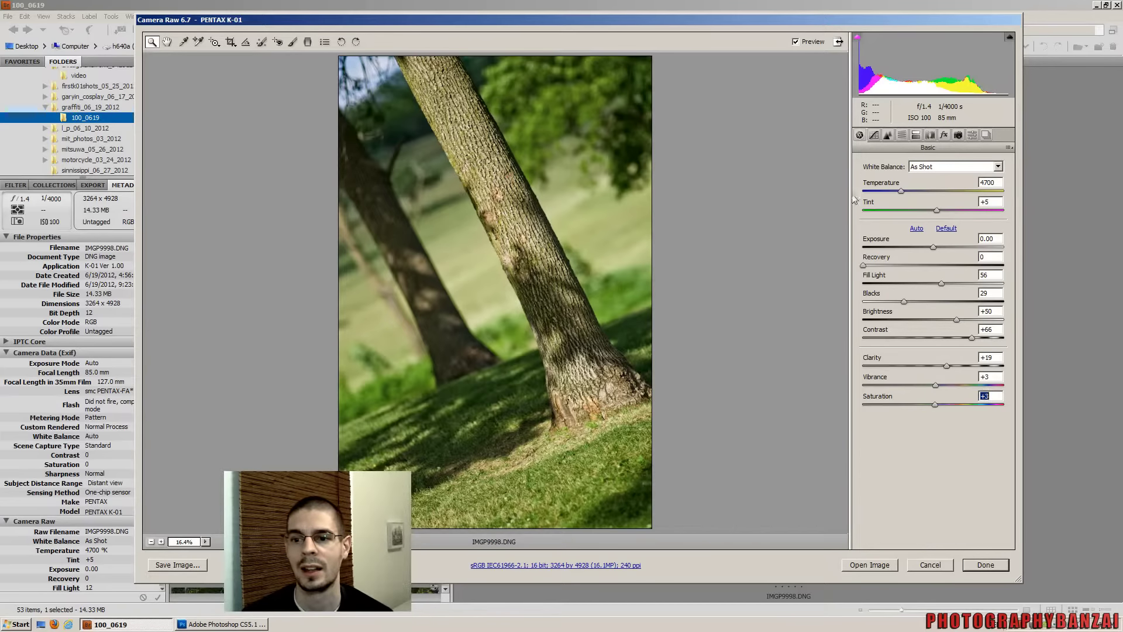
# Set the tree photo's noise reduction to Luminance 49 and Color 50
pyautogui.click(874, 137)
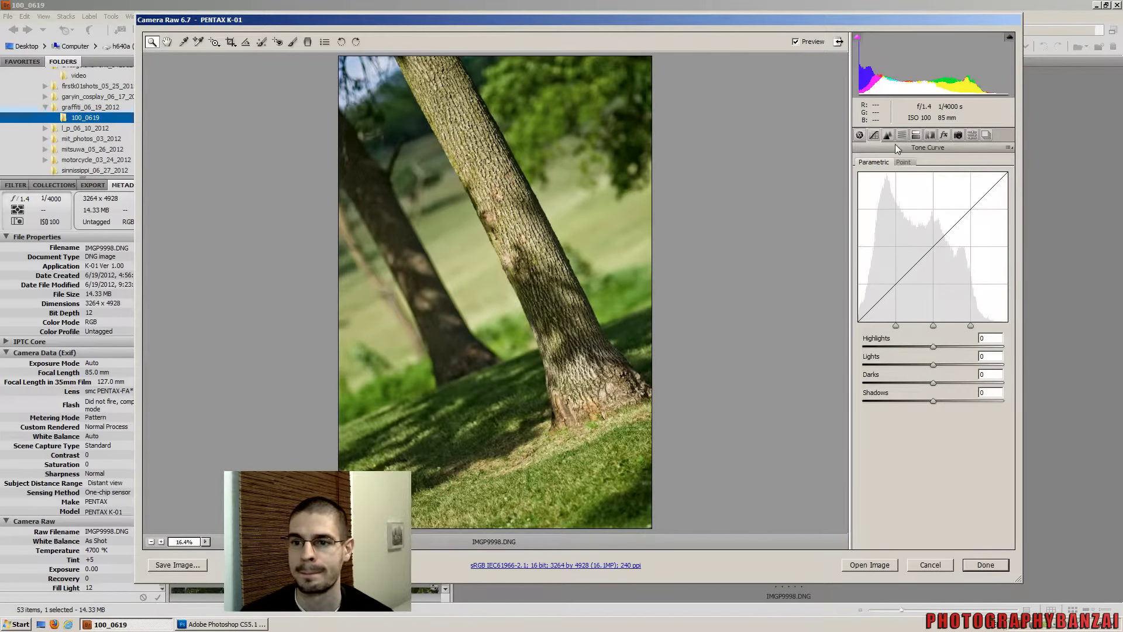
pyautogui.click(888, 136)
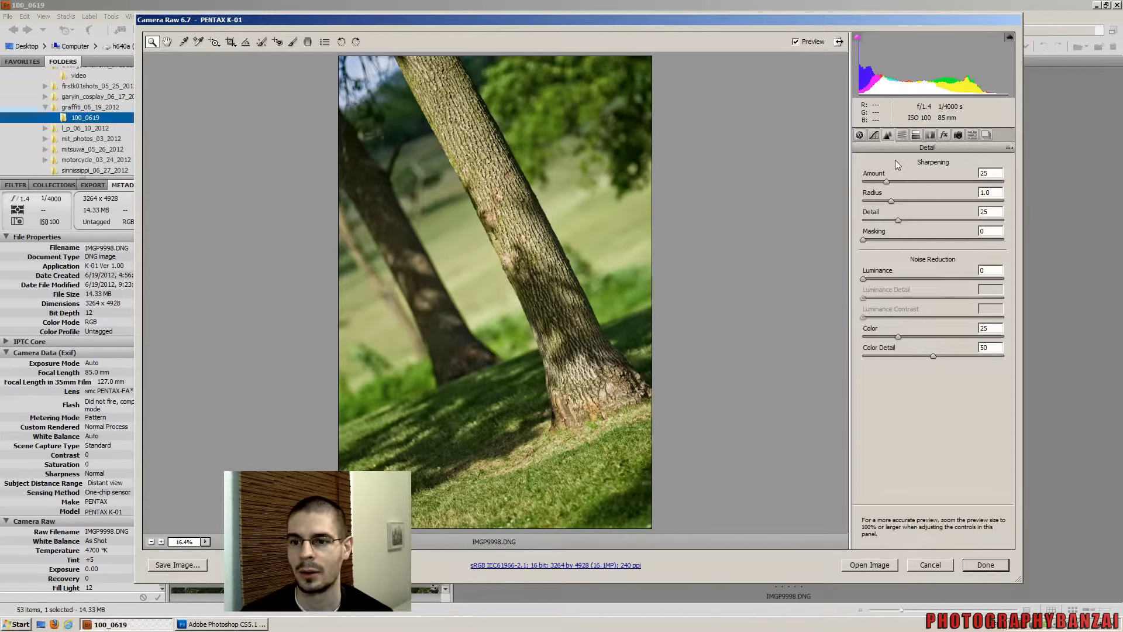
pyautogui.click(928, 278)
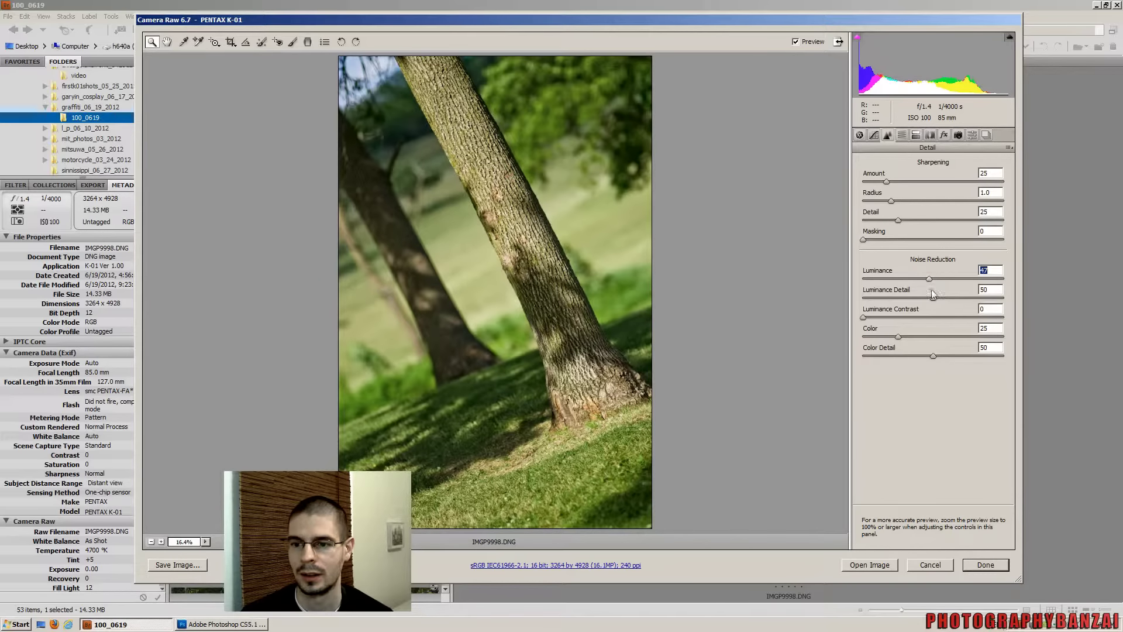
pyautogui.click(933, 336)
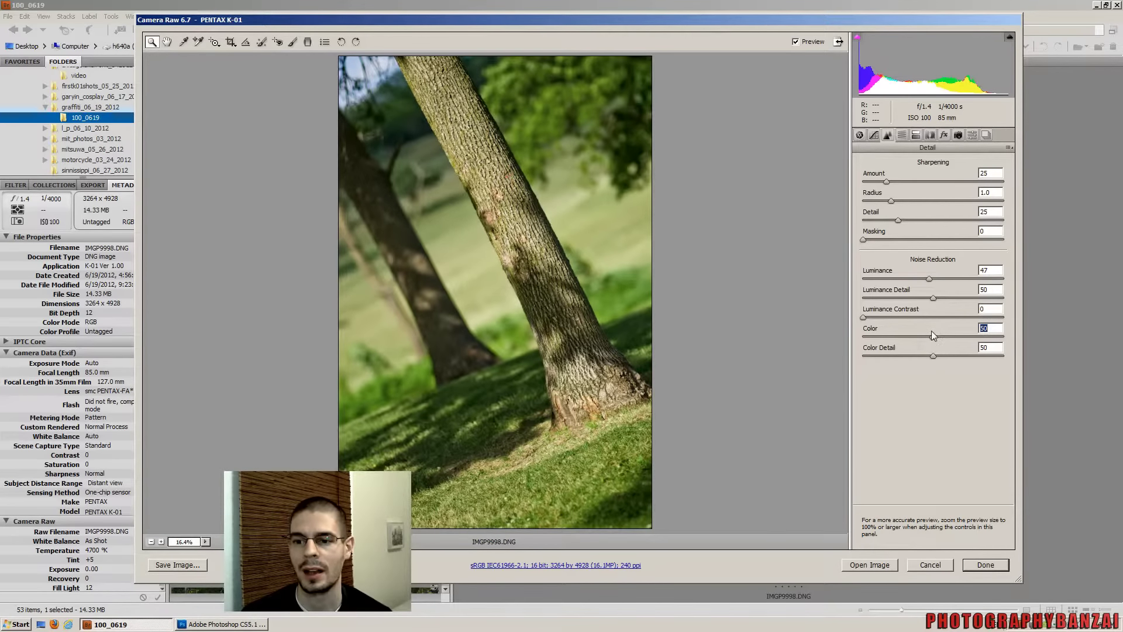
pyautogui.click(932, 278)
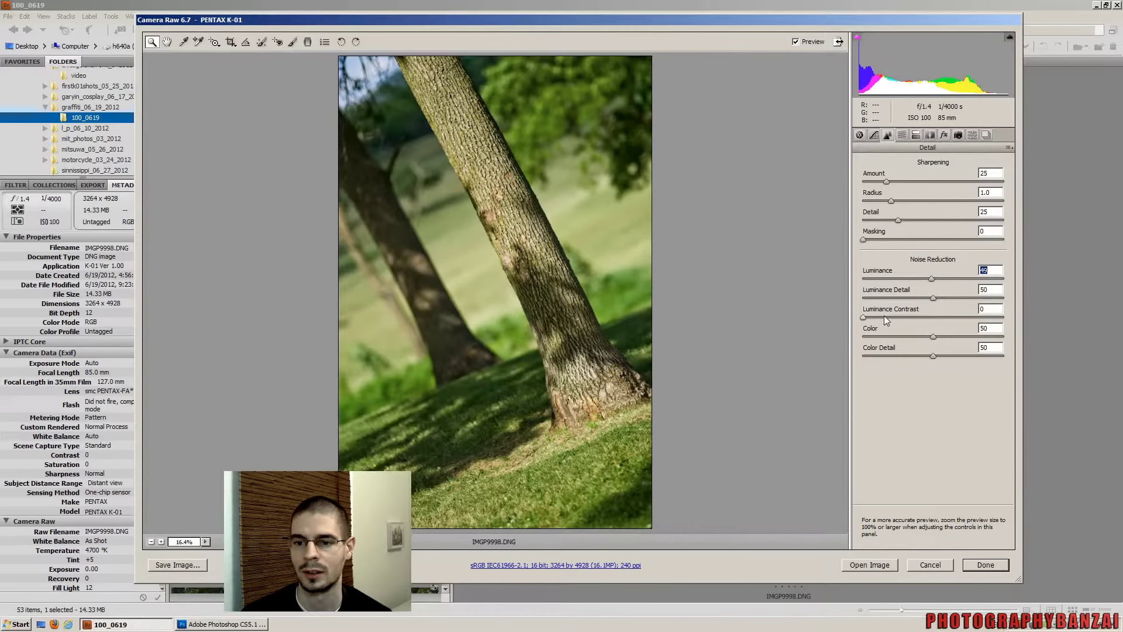
# Look through the HSL / Grayscale, Split Toning, Lens Corrections, Effects, Camera Calibration, Presets and Snapshots settings
pyautogui.click(902, 136)
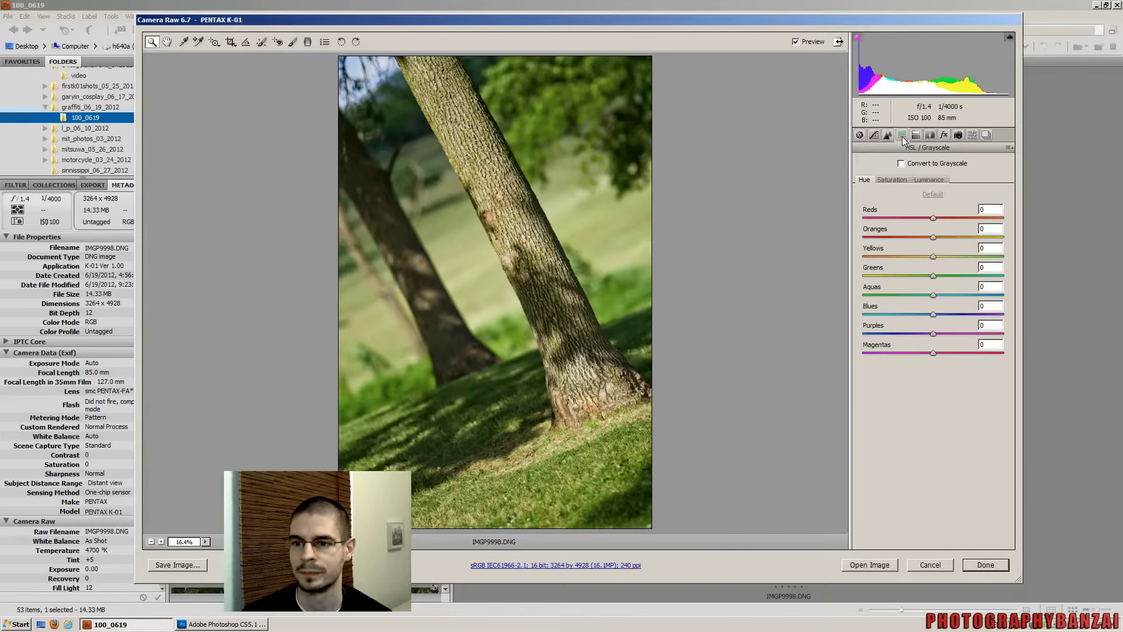
pyautogui.click(916, 135)
pyautogui.click(931, 136)
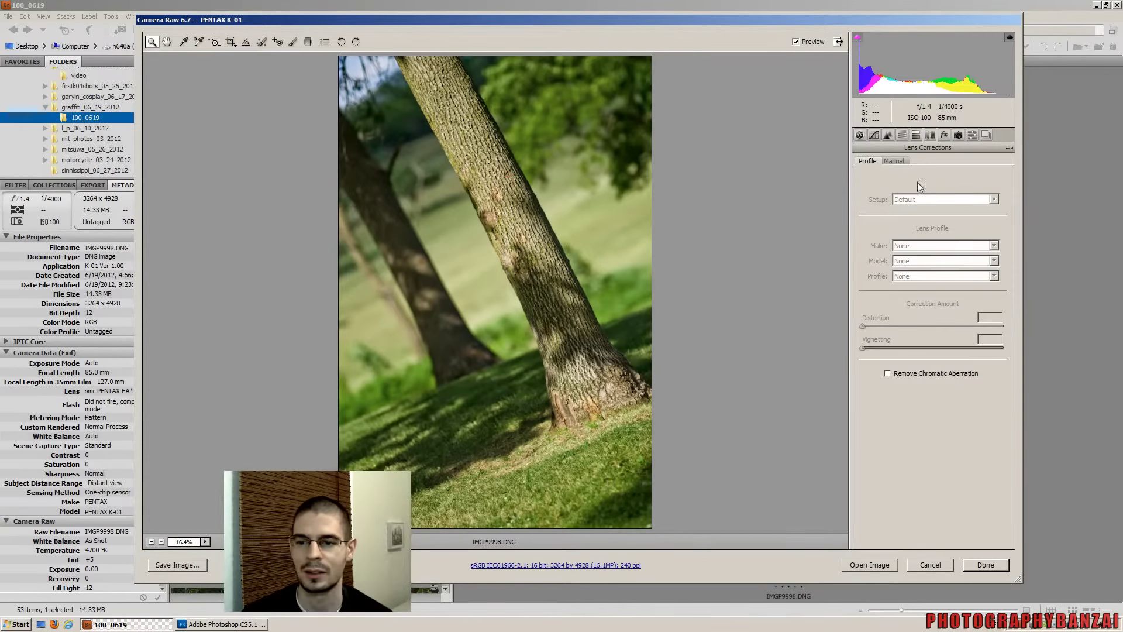
pyautogui.click(944, 135)
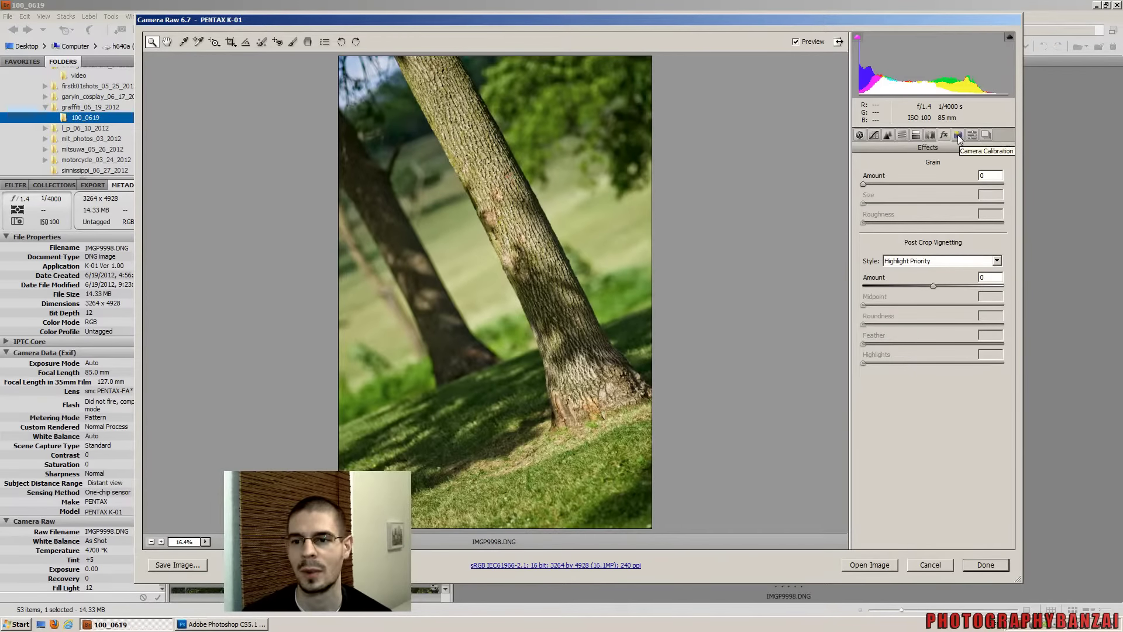
pyautogui.click(958, 135)
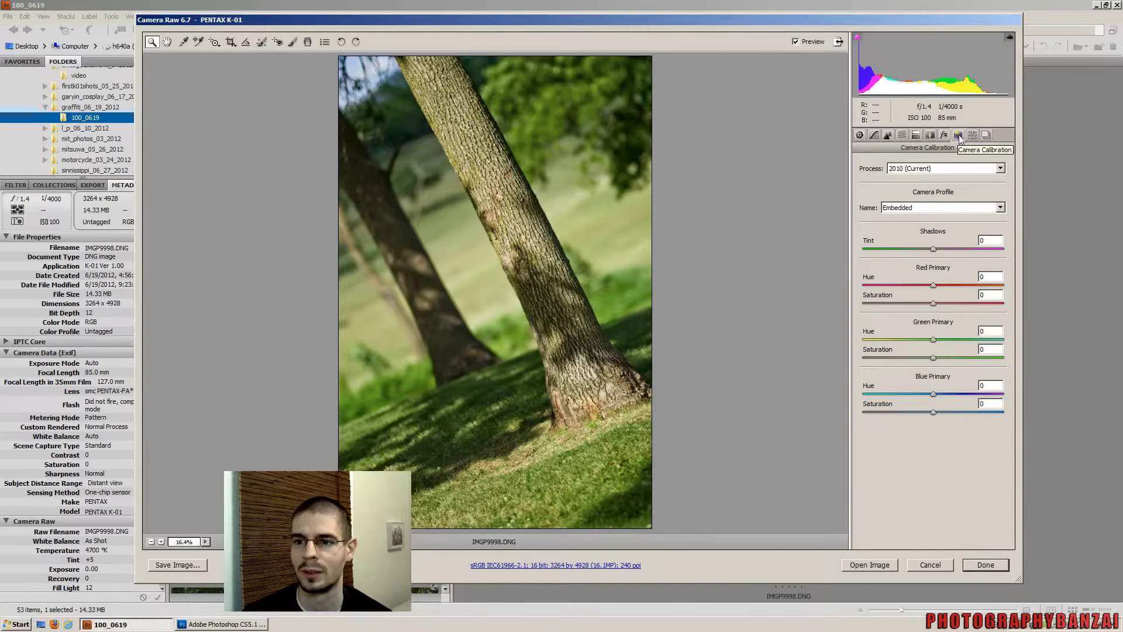
pyautogui.click(972, 136)
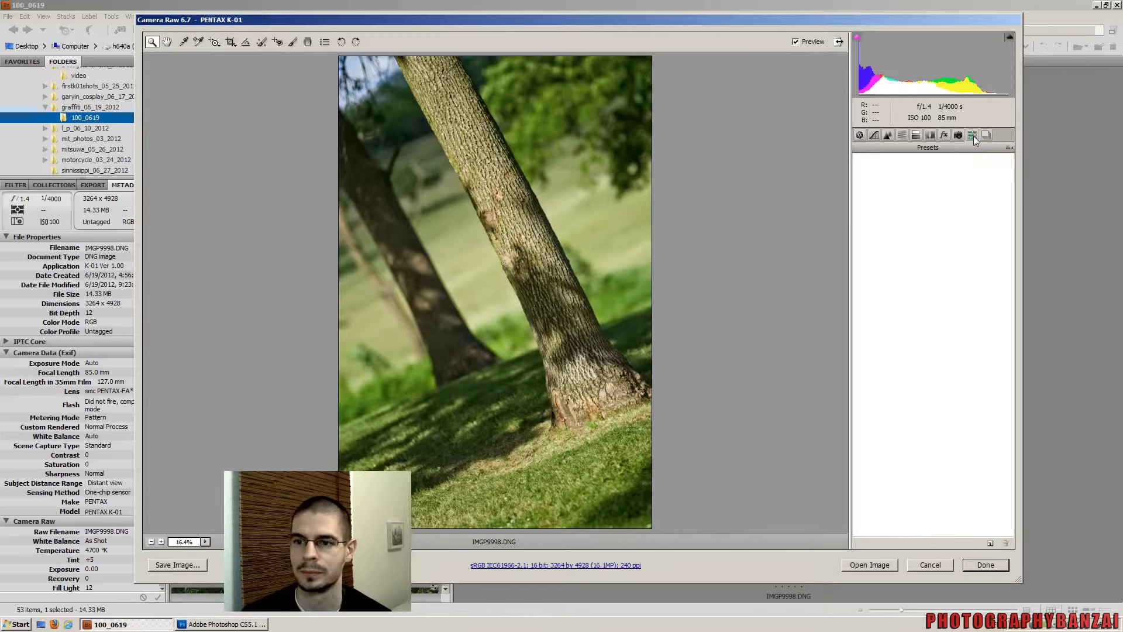
pyautogui.click(986, 135)
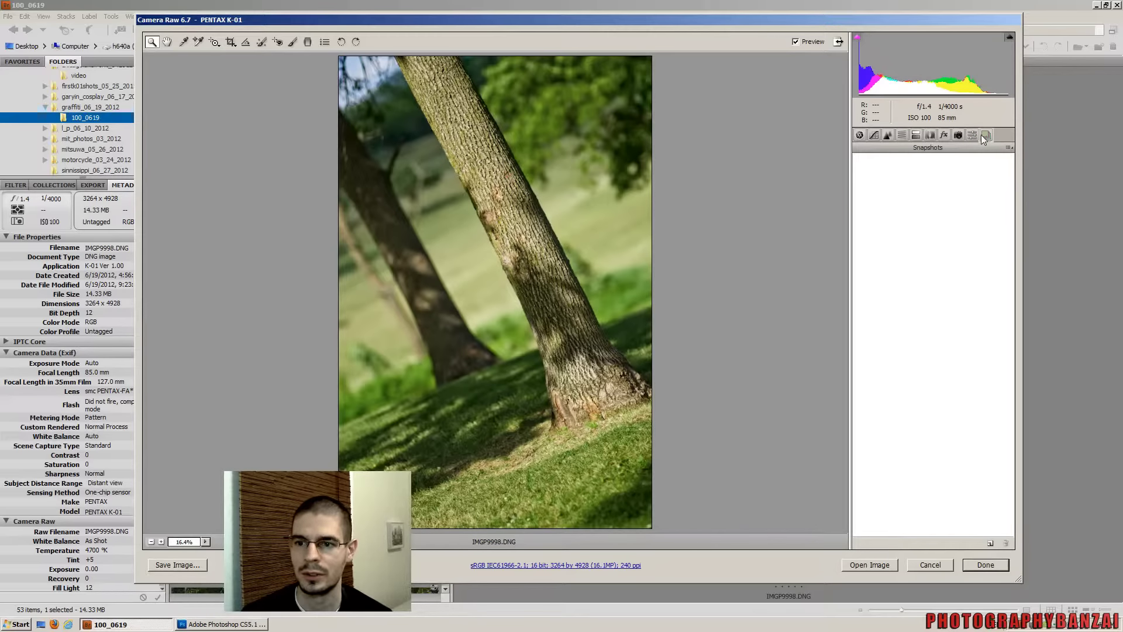
pyautogui.click(970, 134)
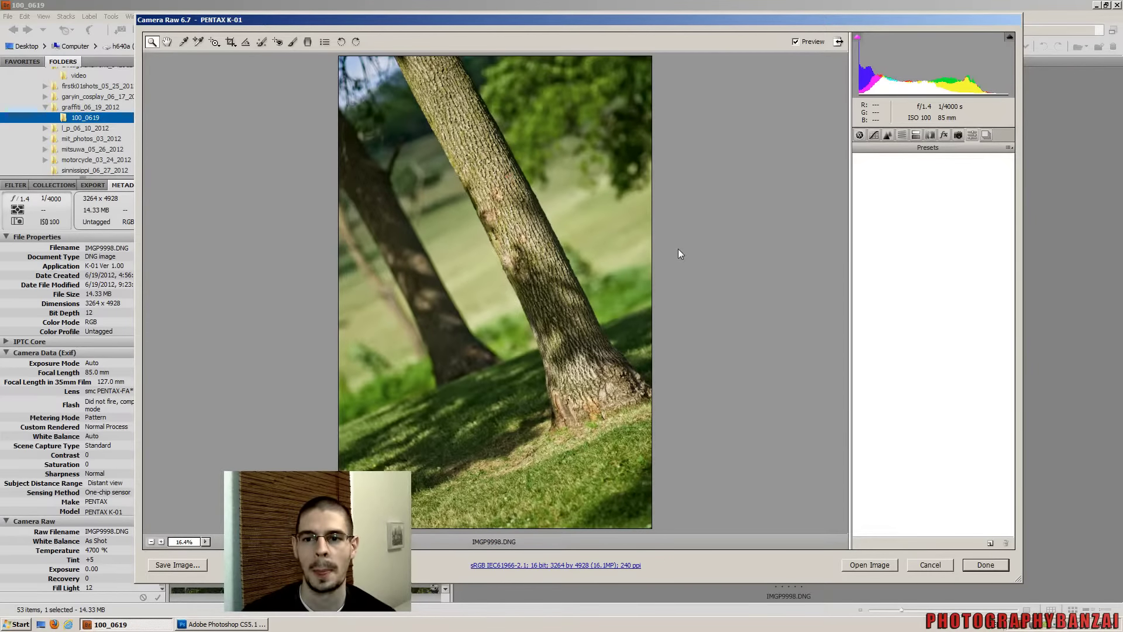
# Return to the Basic adjustments and apply the Camera Raw edits to the tree photo
pyautogui.click(859, 135)
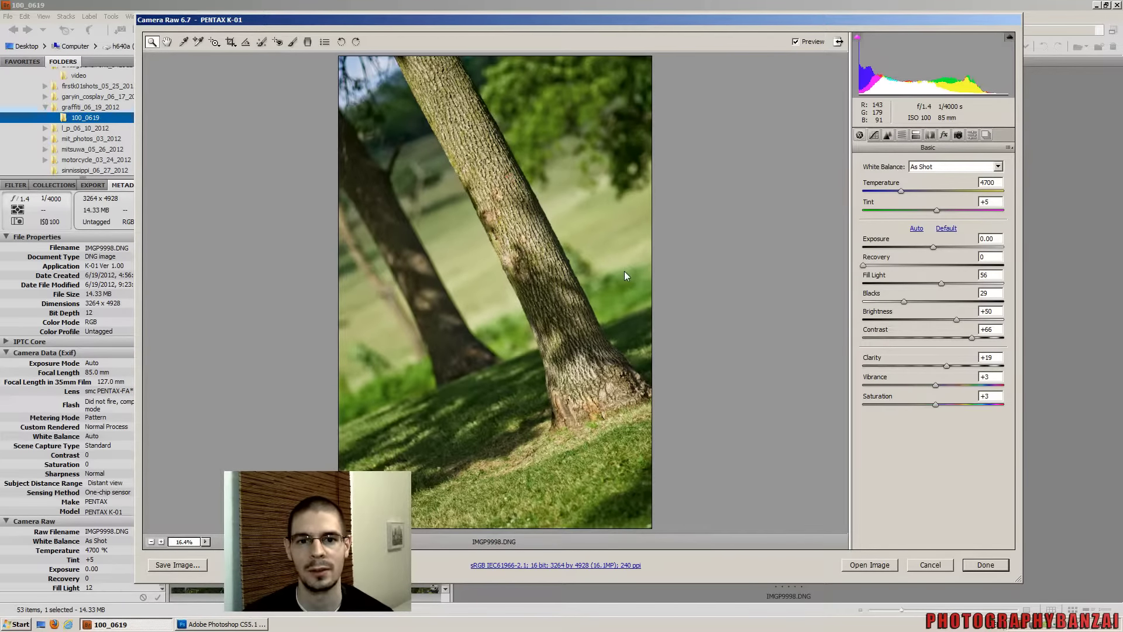
pyautogui.click(995, 565)
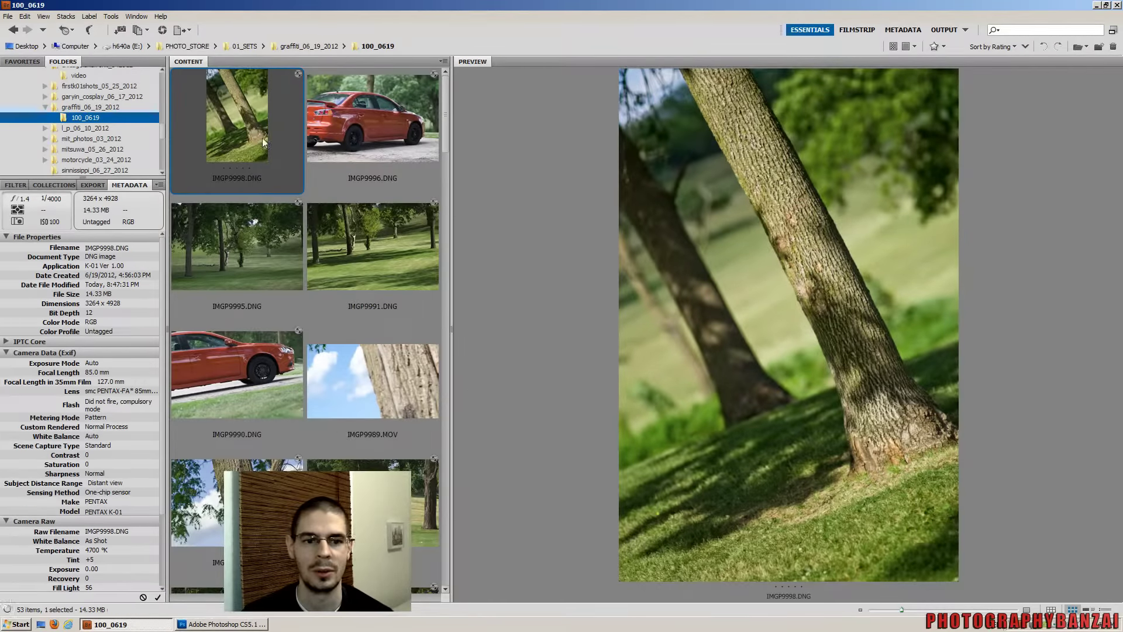
# Select the first six files, IMGP9998.DNG through IMGP9989.MOV, and open them together in Camera Raw
pyautogui.keyDown('shift'); pyautogui.click(382, 392); pyautogui.keyUp('shift')
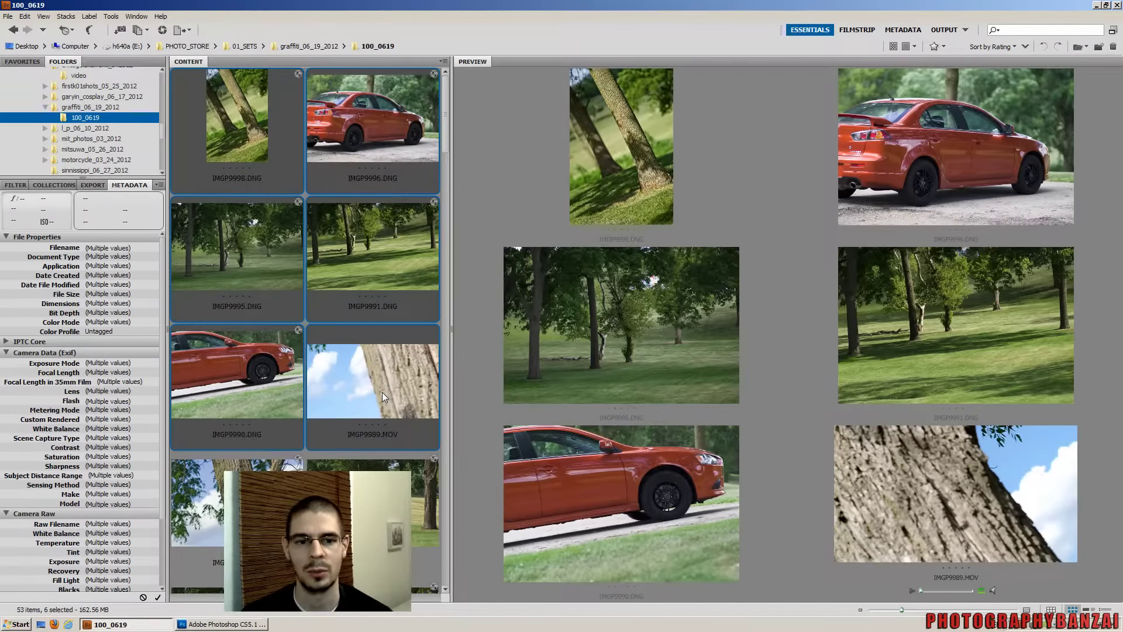
pyautogui.click(252, 132)
pyautogui.hotkey('shift', 'Down')
pyautogui.hotkey('shift', 'Down')
pyautogui.hotkey('shift', 'Down')
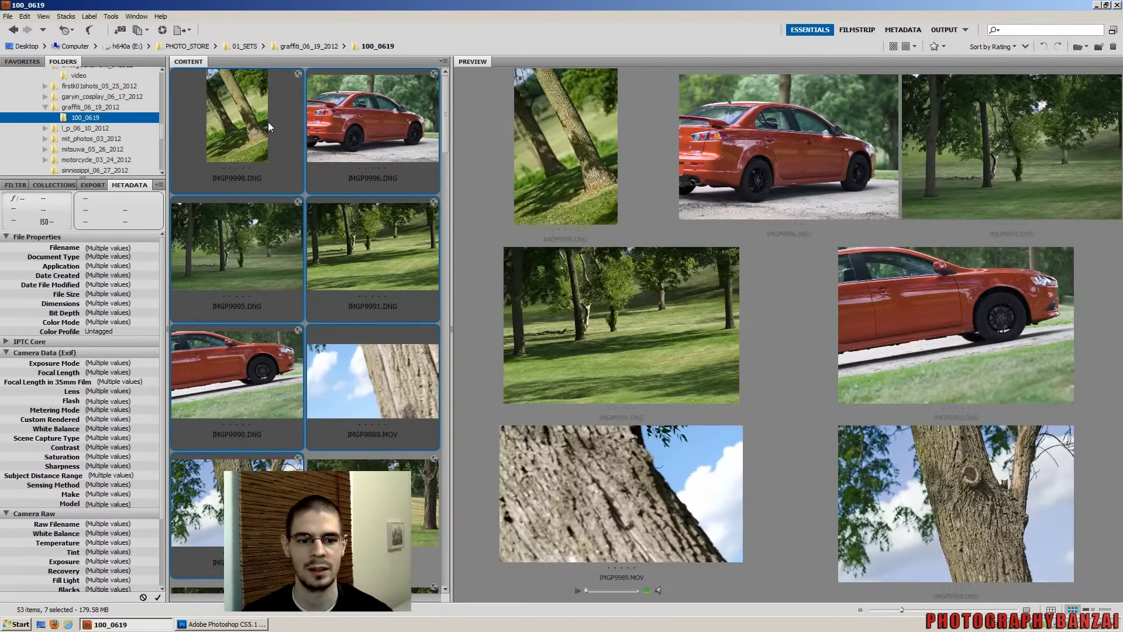
pyautogui.hotkey('shift', 'Up')
pyautogui.hotkey('shift', 'Up')
pyautogui.hotkey('shift', 'Down')
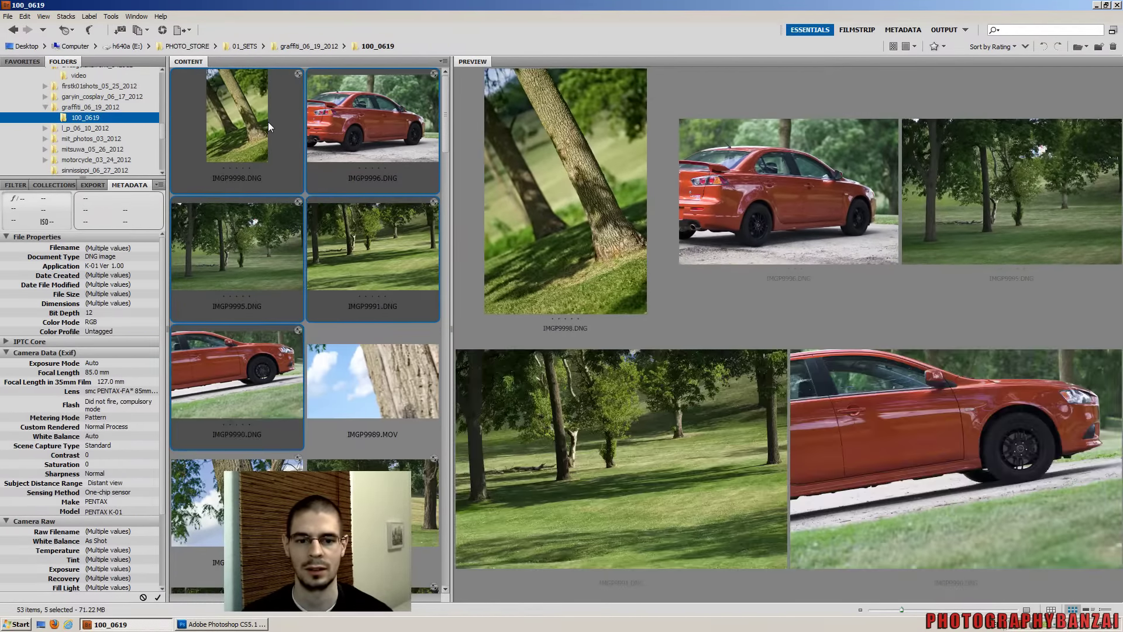
pyautogui.hotkey('shift', 'Right')
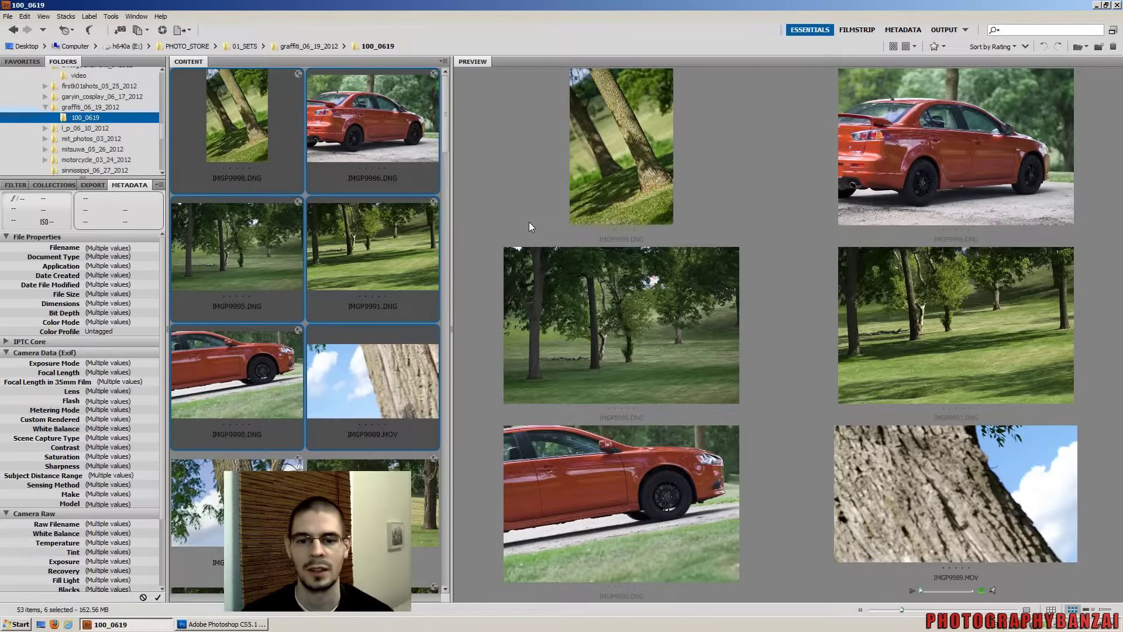
pyautogui.hotkey('ctrl', 'r')
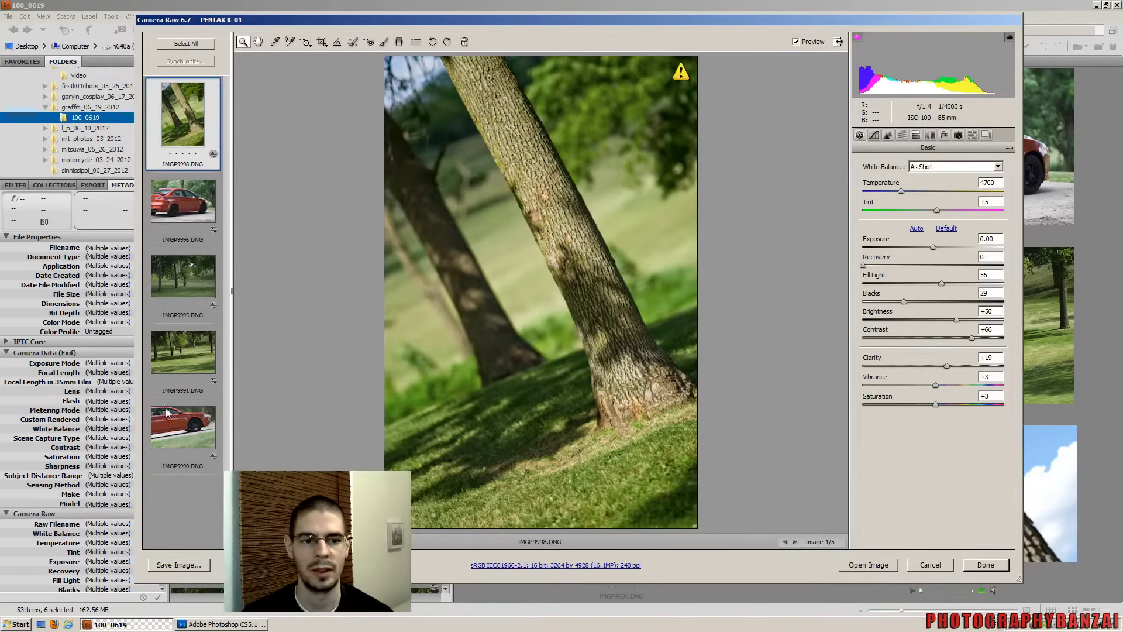
# View the red car photo IMGP9996.DNG, go back to the tree photo, and close the IMGP9989 video player
pyautogui.click(191, 223)
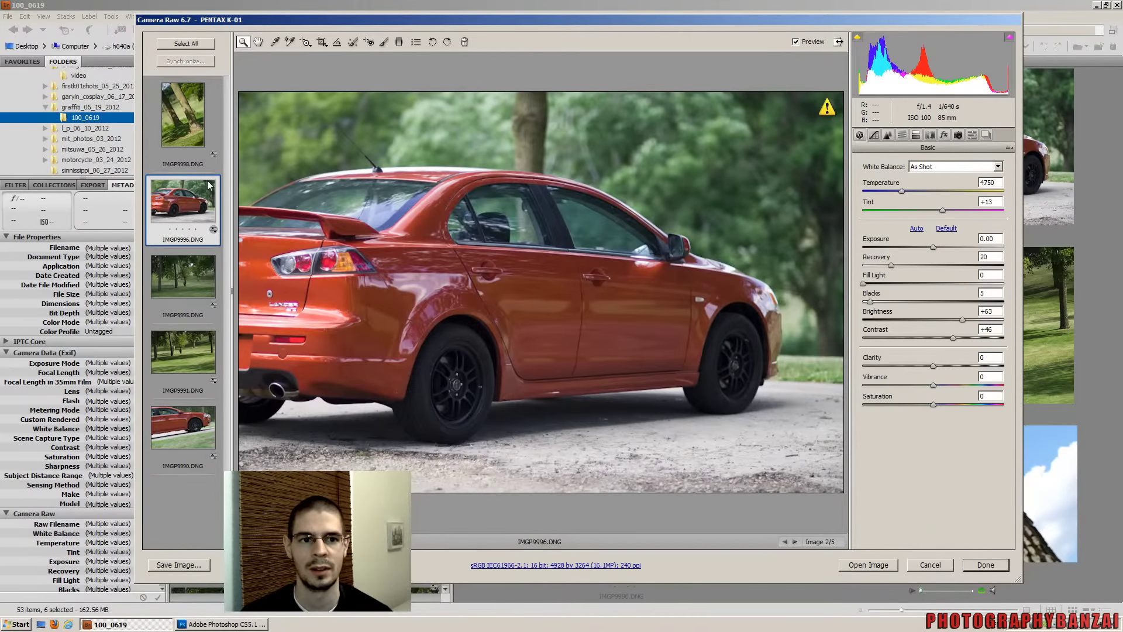
pyautogui.click(199, 129)
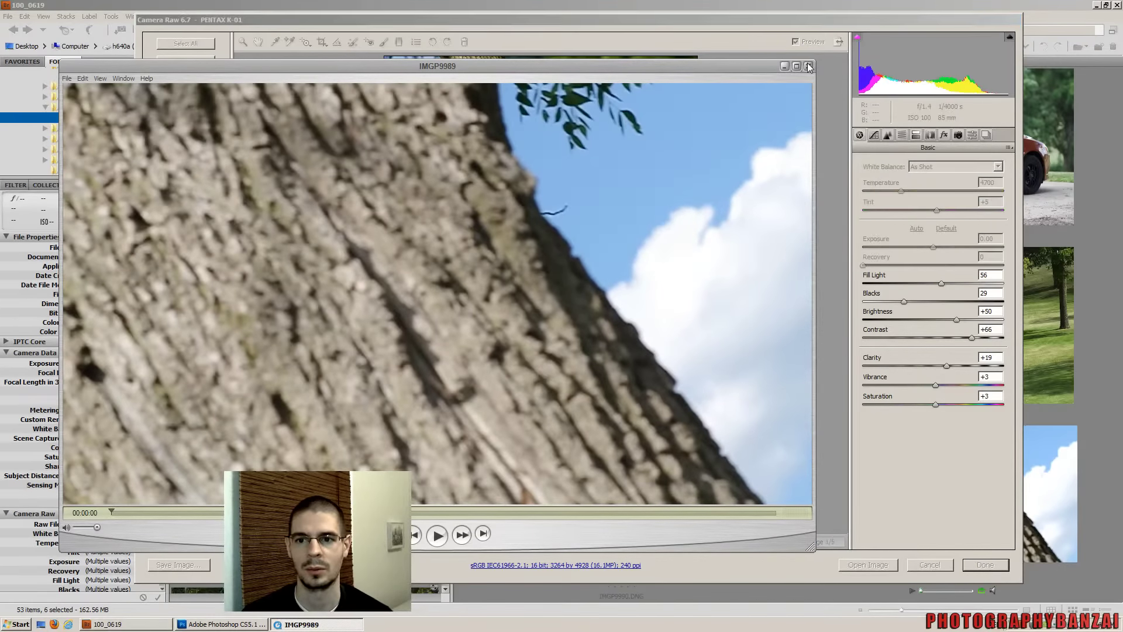
pyautogui.click(808, 66)
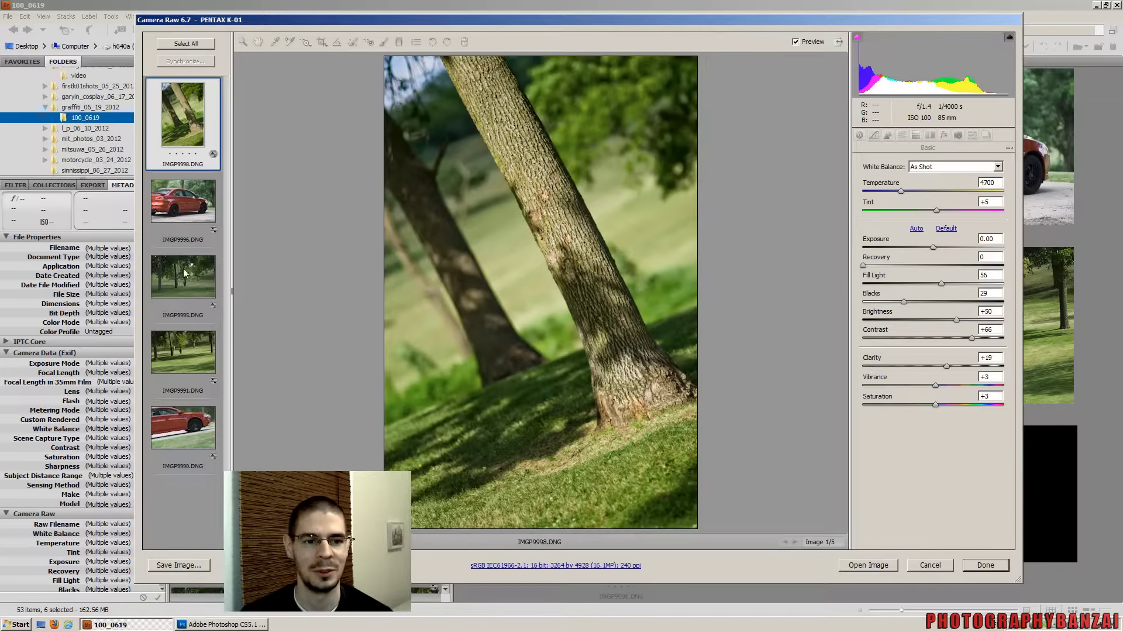
# Select all five photos in Camera Raw and show their Detail settings
pyautogui.click(186, 44)
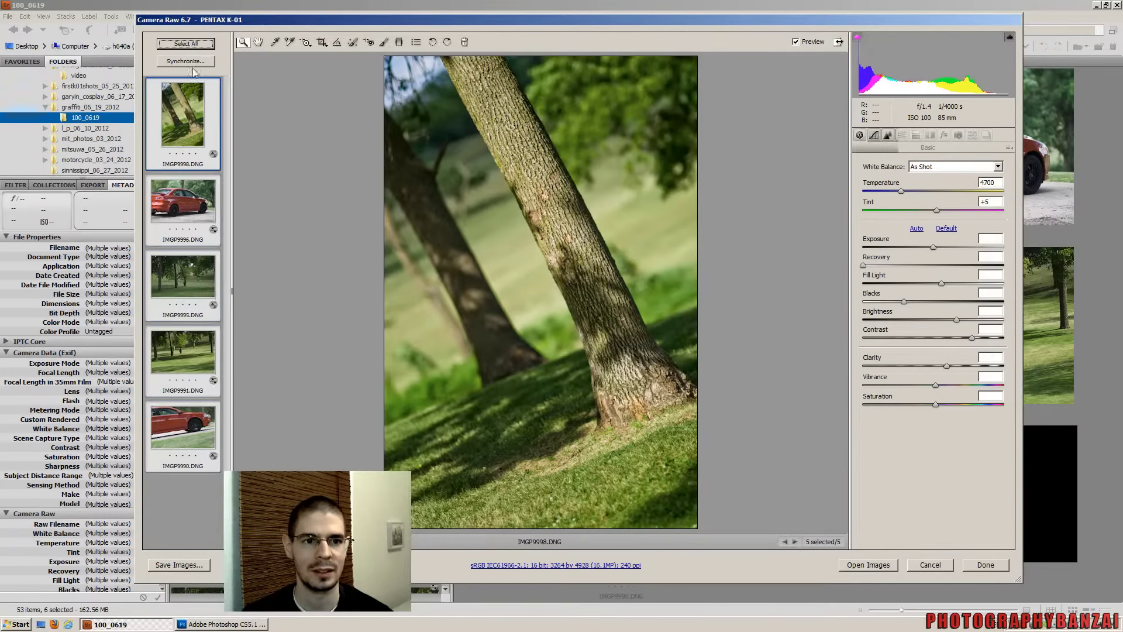
pyautogui.click(888, 136)
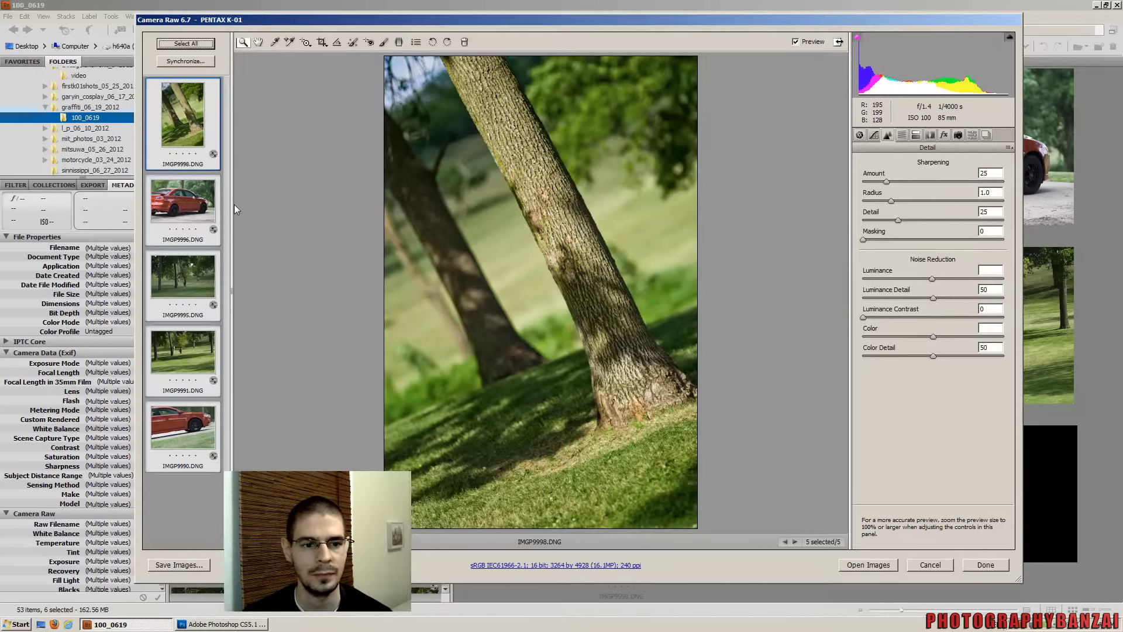
# Select the photos IMGP9998.DNG through IMGP9991.DNG together and close Camera Raw keeping the current edits
pyautogui.click(176, 140)
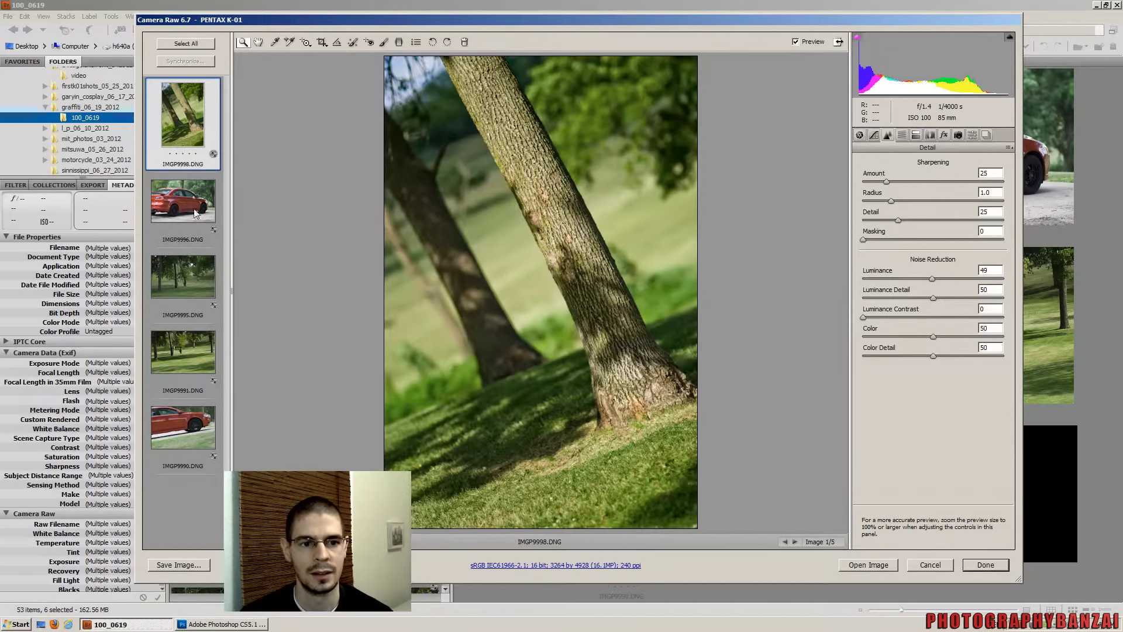
pyautogui.keyDown('shift'); pyautogui.click(187, 276); pyautogui.keyUp('shift')
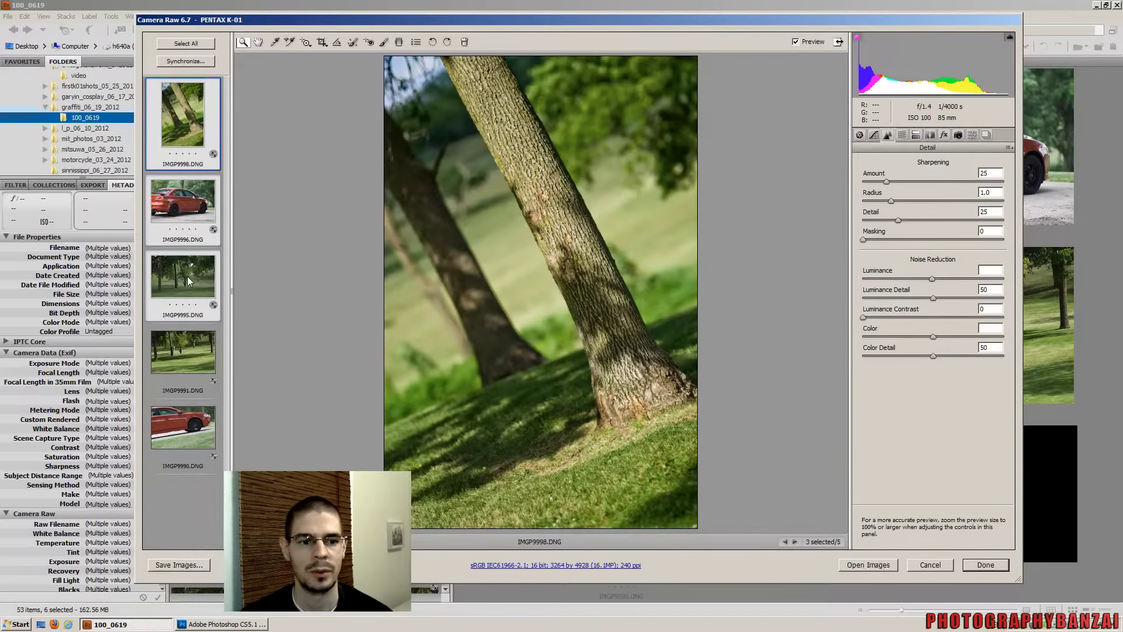
pyautogui.click(187, 122)
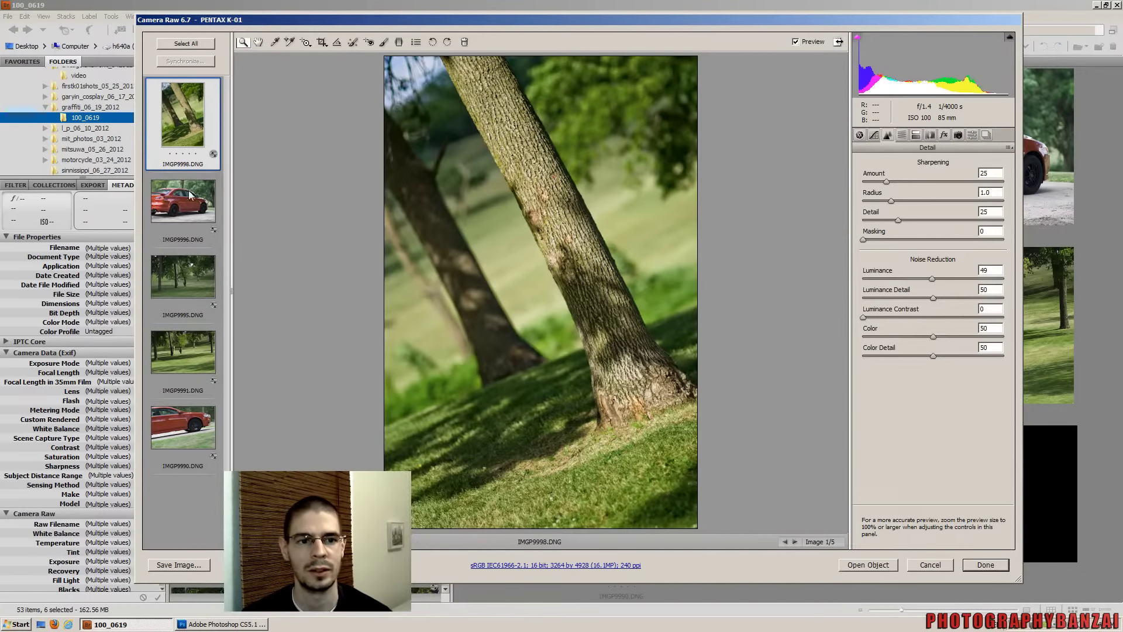
pyautogui.keyDown('shift'); pyautogui.click(183, 271); pyautogui.keyUp('shift')
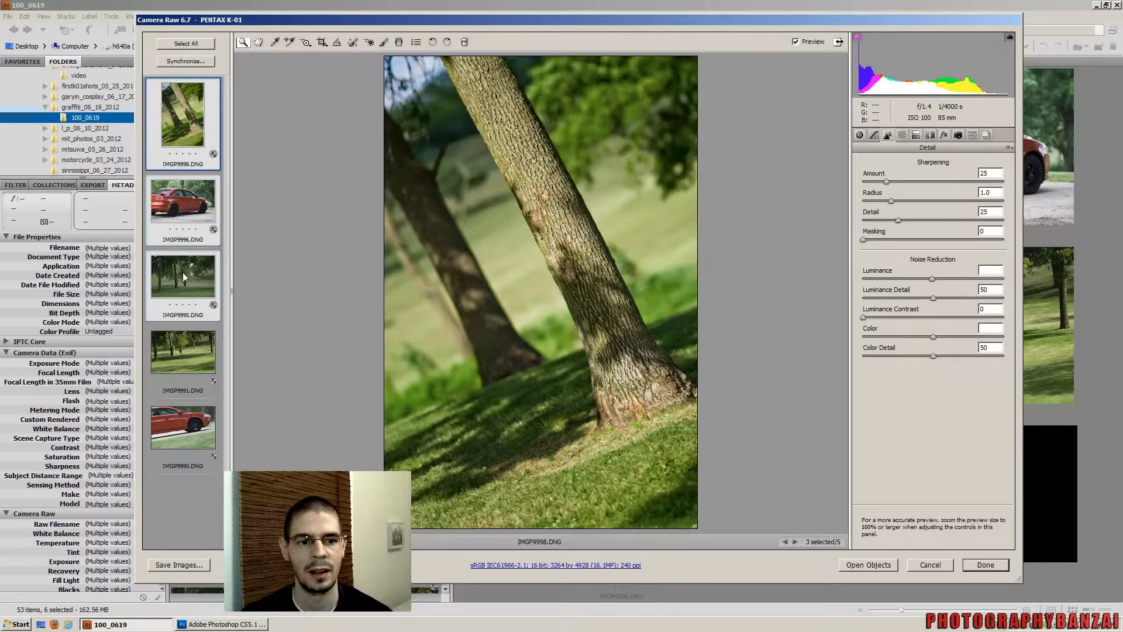
pyautogui.keyDown('shift'); pyautogui.click(185, 351); pyautogui.keyUp('shift')
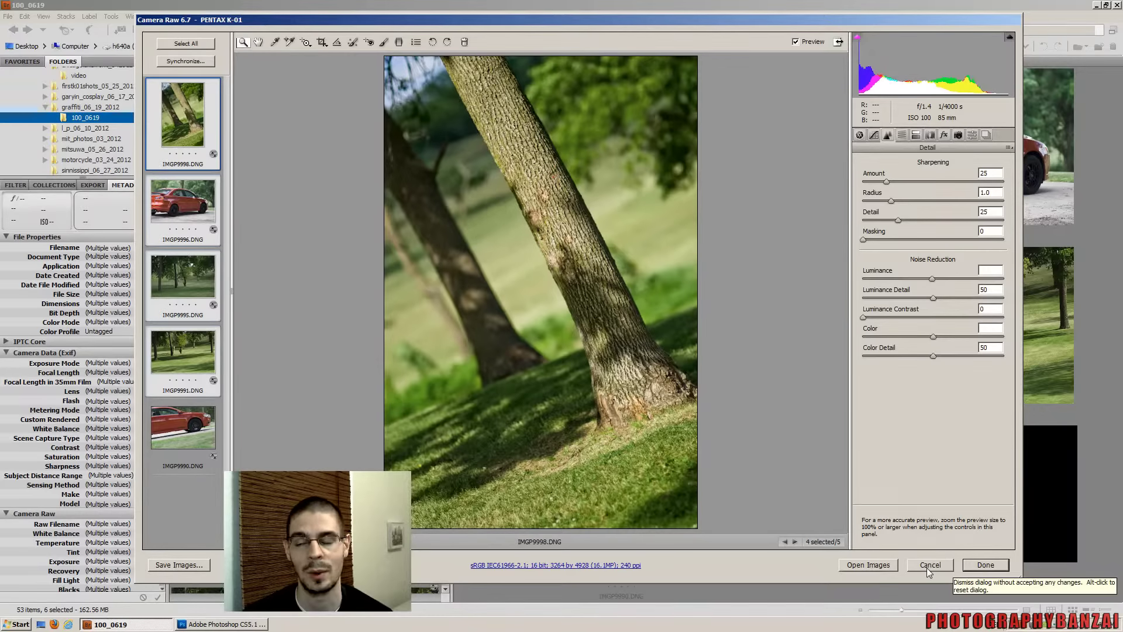
pyautogui.click(987, 566)
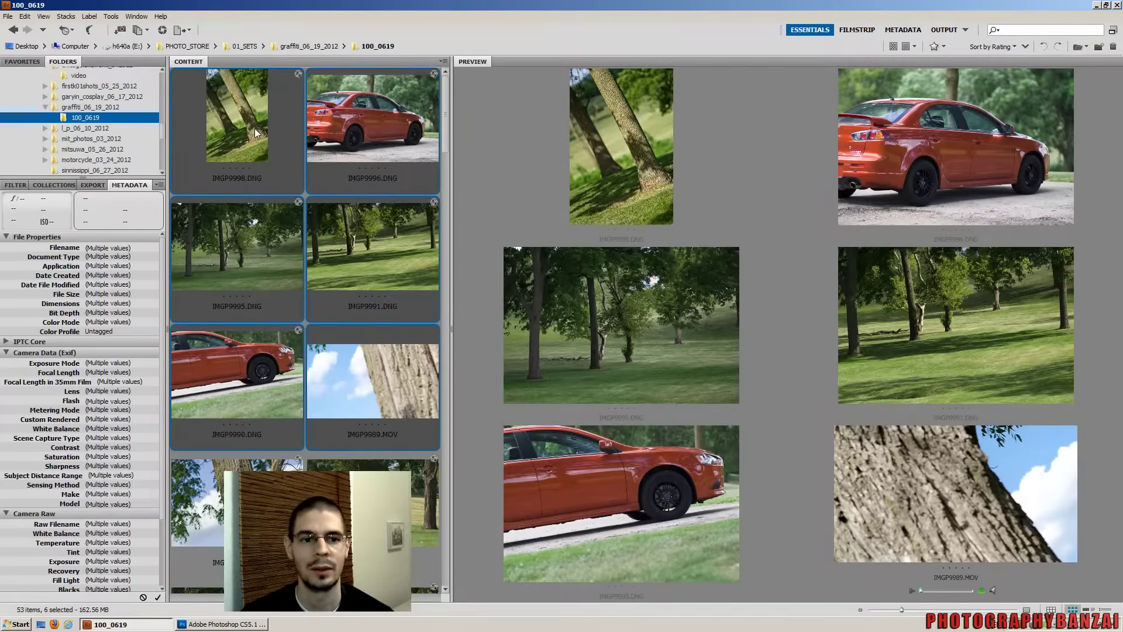
# Select the range of files from IMGP9998.DNG through IMGP9971.DNG in the folder
pyautogui.click(255, 130)
pyautogui.scroll(-3, 292, 246)
pyautogui.scroll(-3, 351, 328)
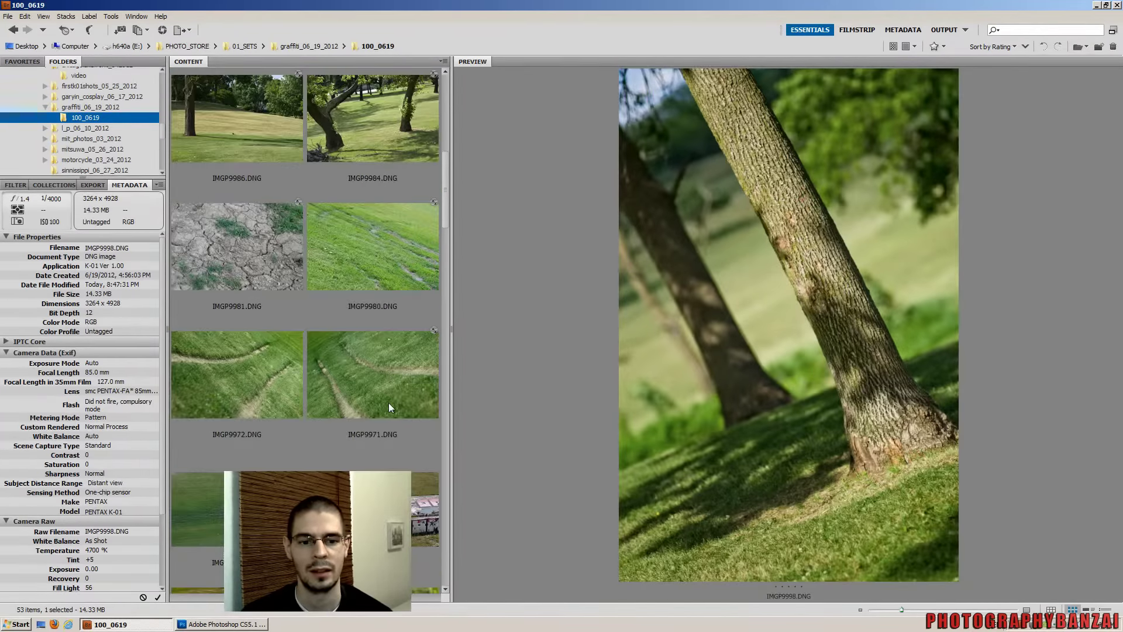
pyautogui.keyDown('shift'); pyautogui.click(395, 370); pyautogui.keyUp('shift')
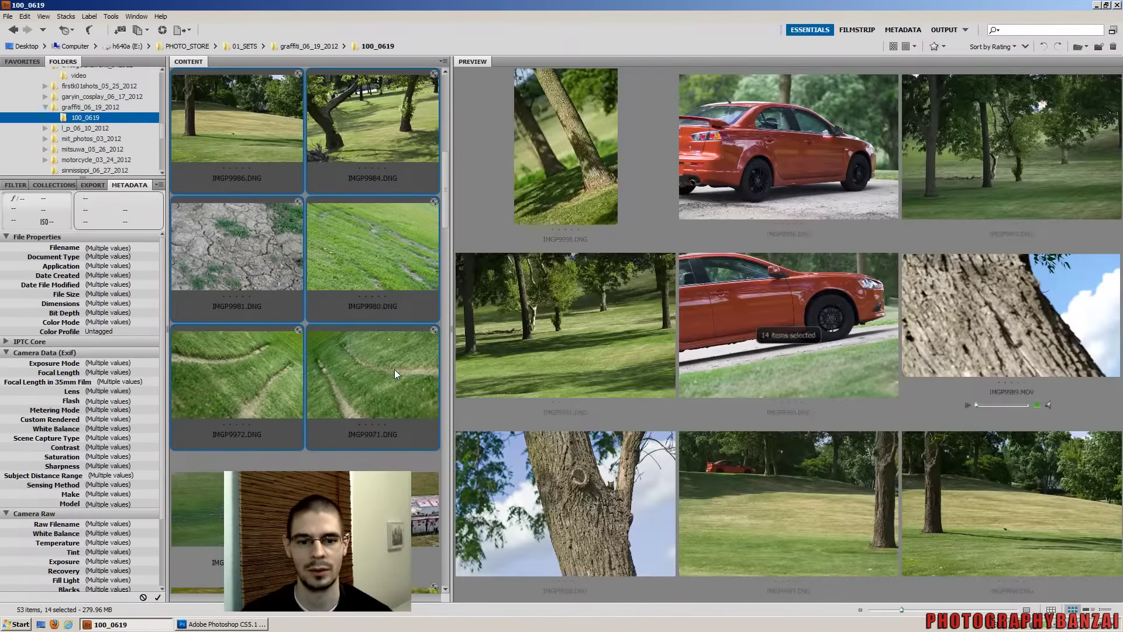
# Select ten files starting with IMGP9969.MOV and open them all together, confirming the multiple-file opening
pyautogui.scroll(-3, 258, 272)
pyautogui.click(295, 326)
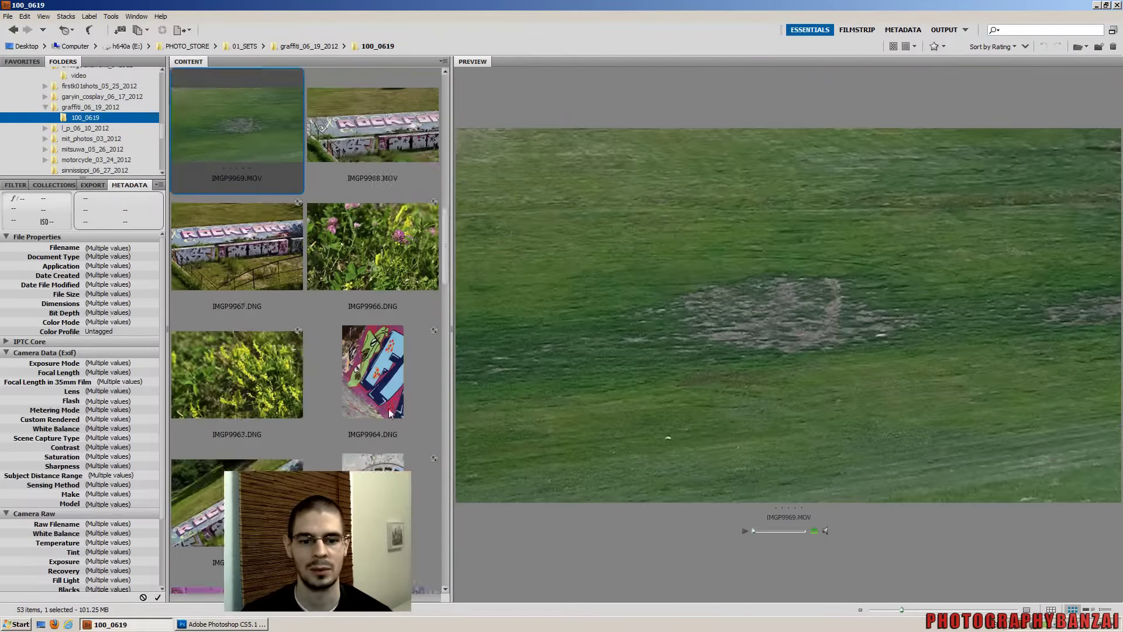
pyautogui.scroll(-3, 385, 438)
pyautogui.keyDown('shift'); pyautogui.click(429, 475); pyautogui.keyUp('shift')
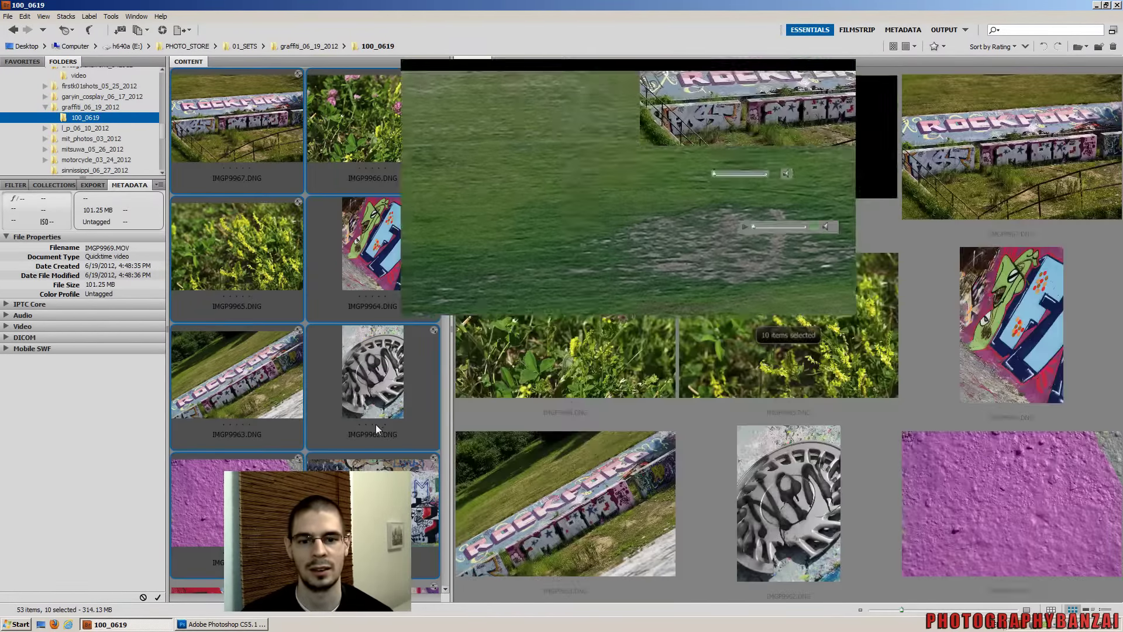
pyautogui.doubleClick(224, 128)
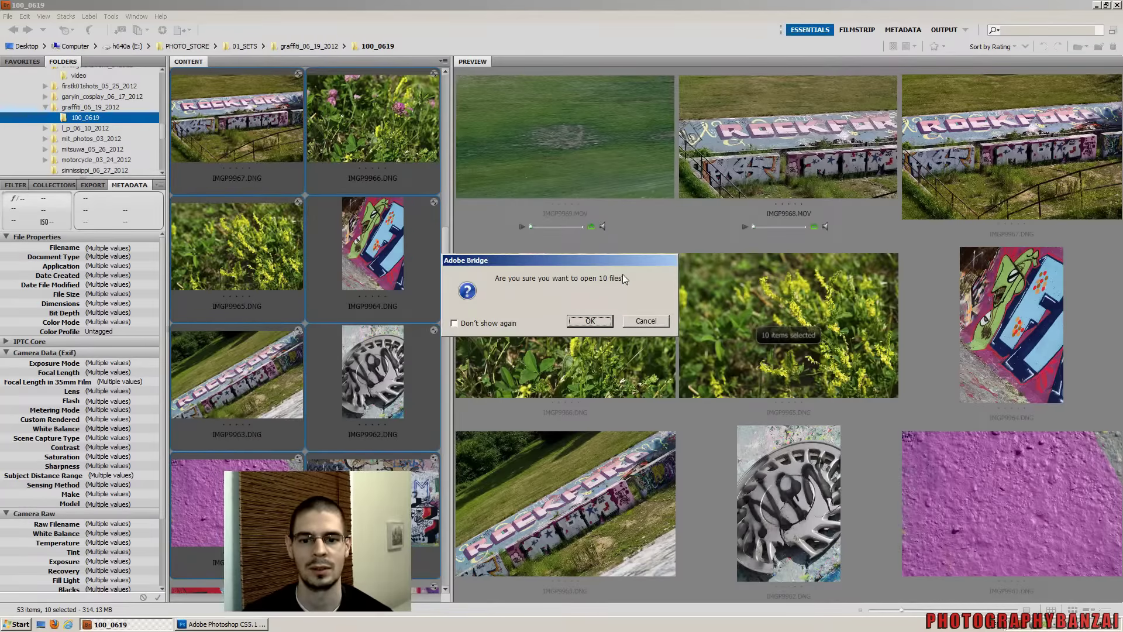
pyautogui.click(592, 322)
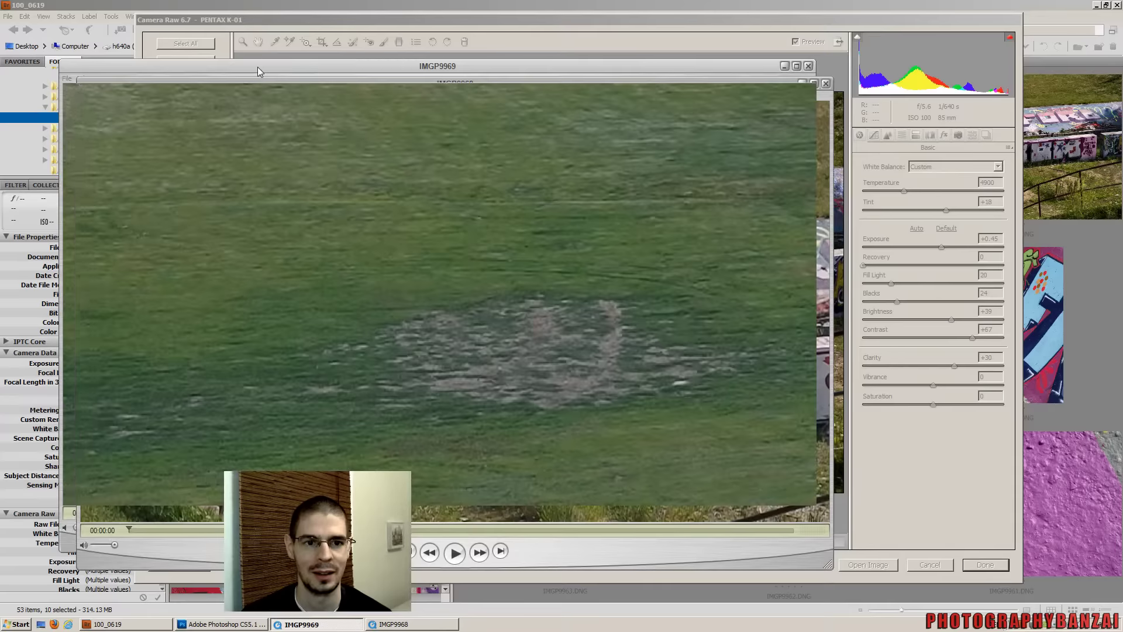
# Close the IMGP9969 and IMGP9968 video players and leave Camera Raw without applying changes
pyautogui.doubleClick(258, 67)
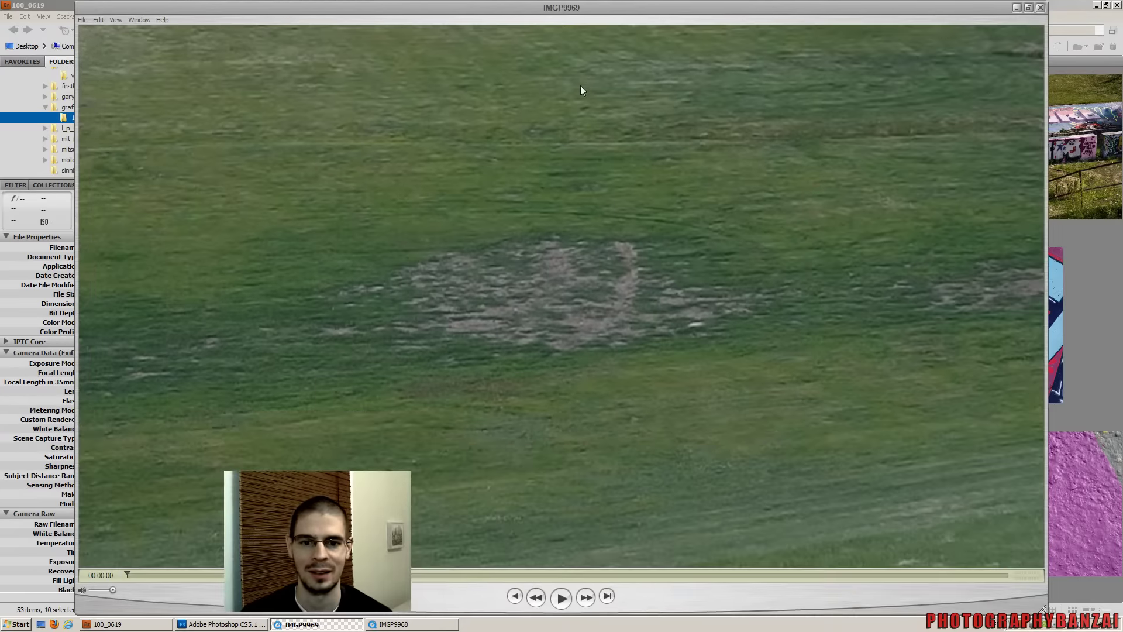
pyautogui.click(1040, 7)
pyautogui.click(825, 84)
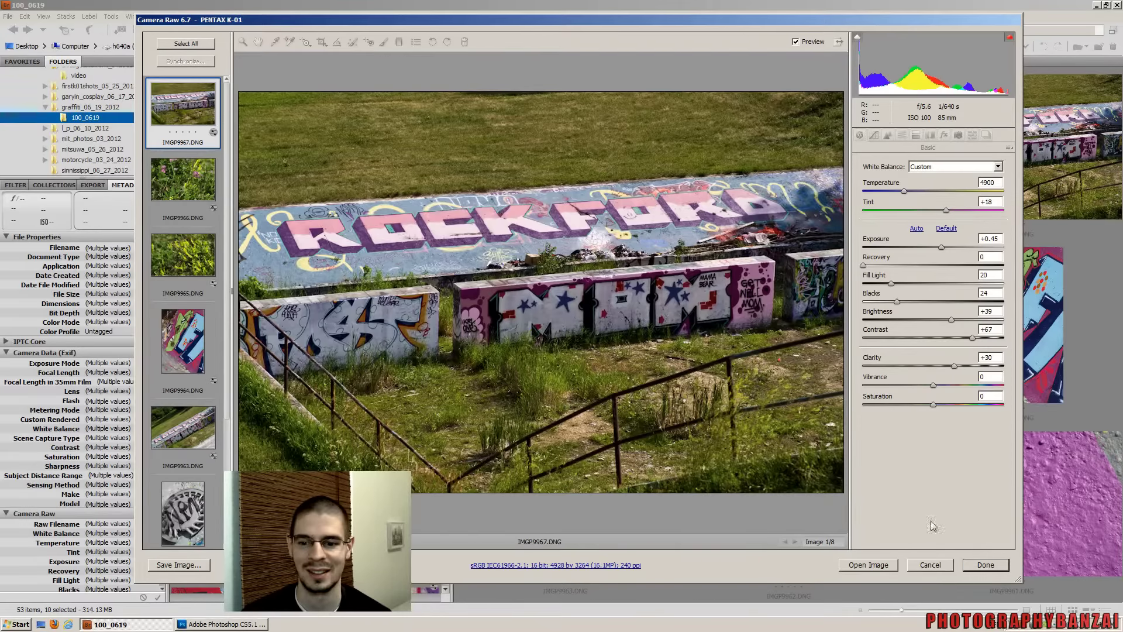
pyautogui.click(931, 565)
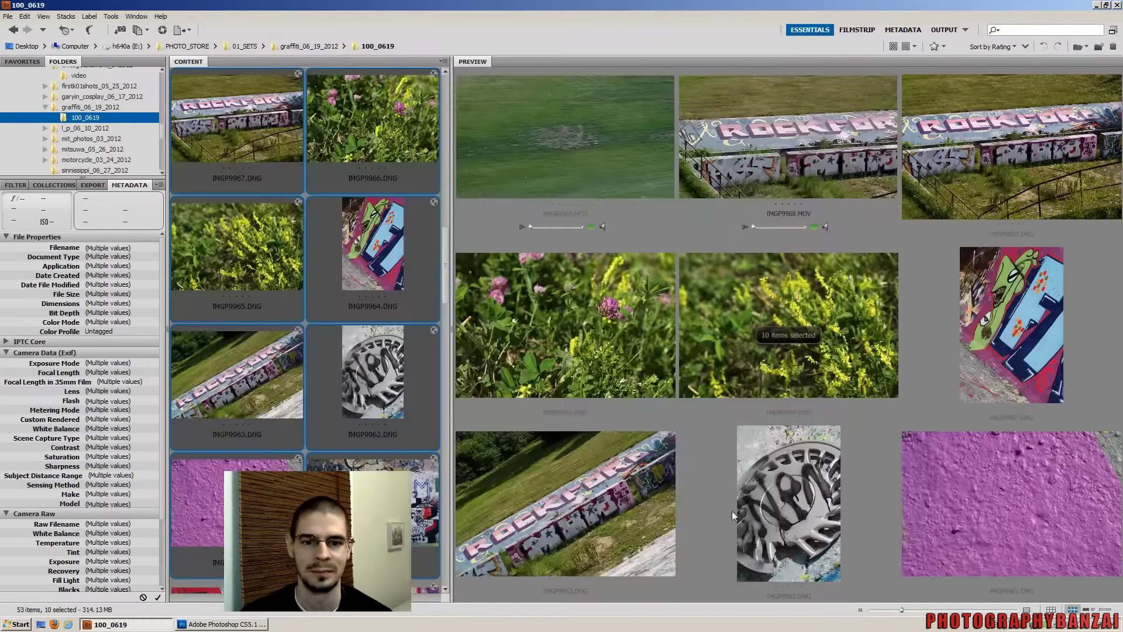
# Sort the folder contents by type in ascending order and select the movie IMGP9968.MOV
pyautogui.click(299, 138)
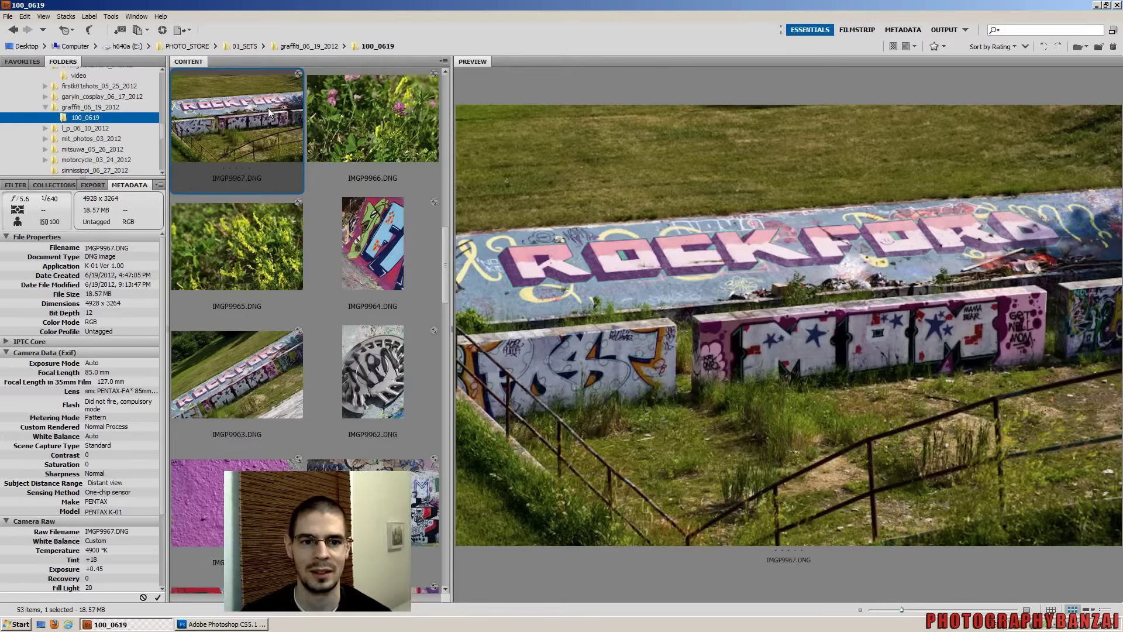
pyautogui.rightClick(273, 110)
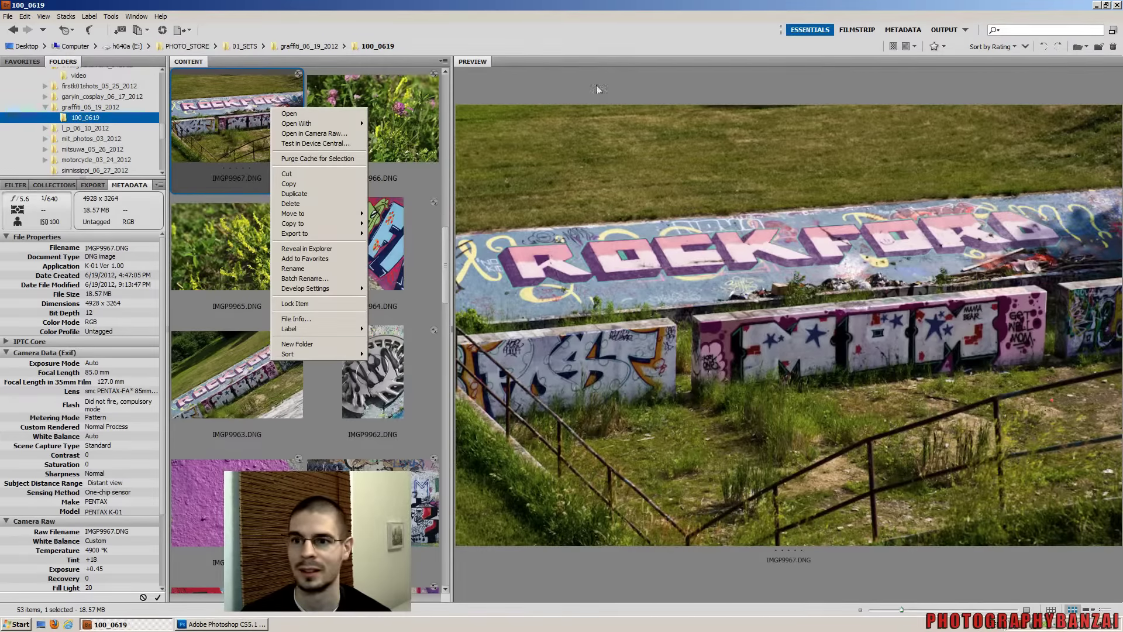
pyautogui.press('Escape')
pyautogui.click(1026, 49)
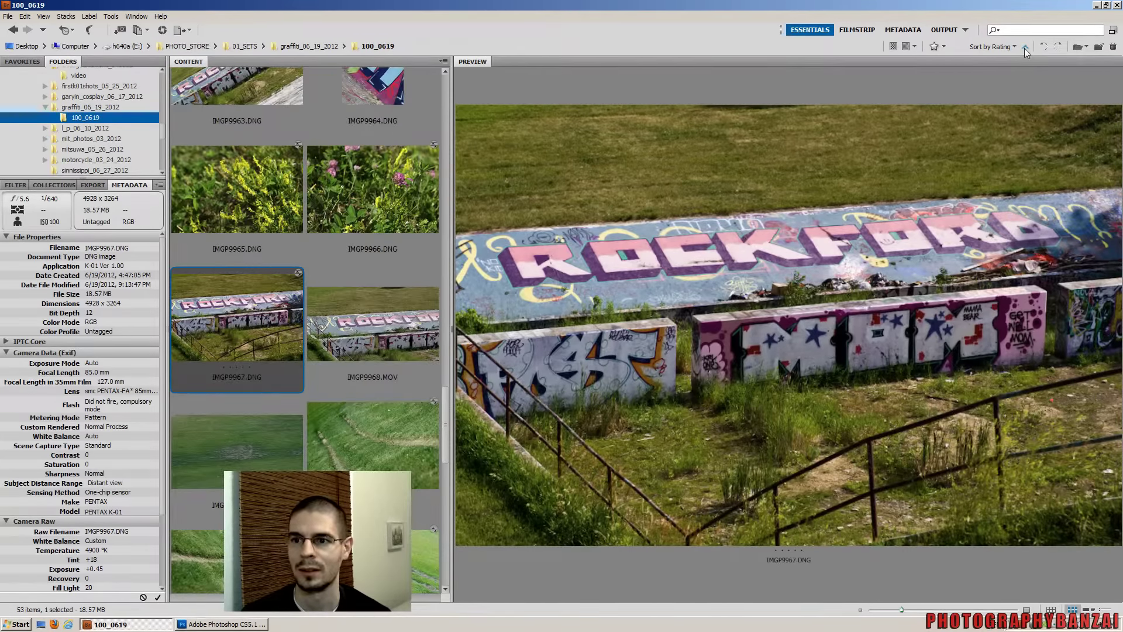
pyautogui.click(1013, 48)
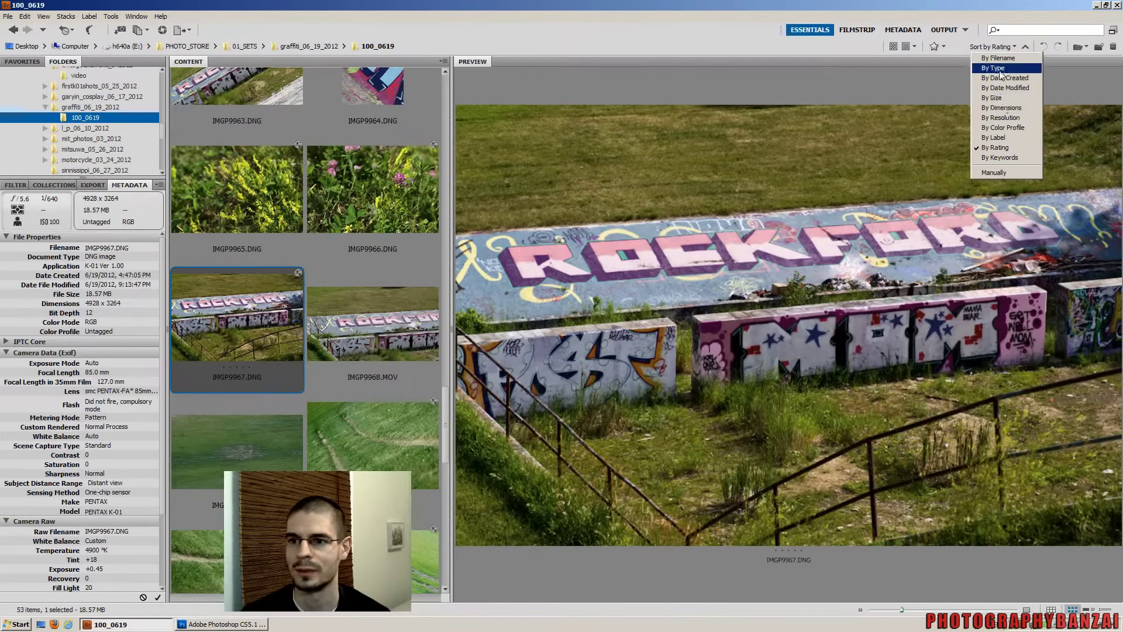
pyautogui.click(1001, 69)
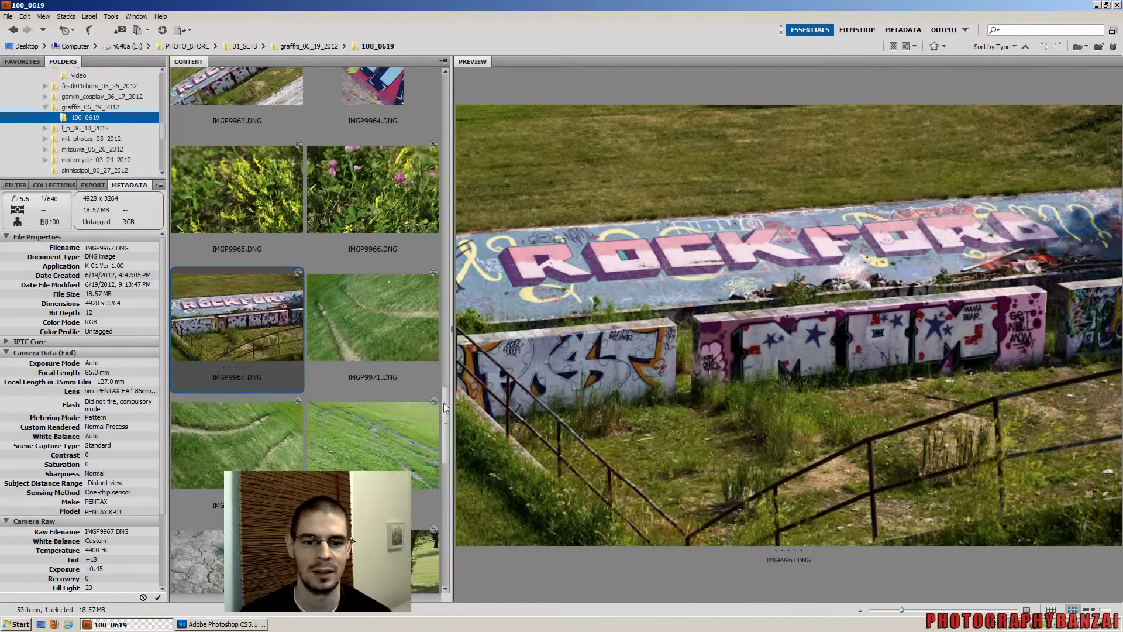
pyautogui.moveTo(444, 403); pyautogui.dragTo(431, 535)
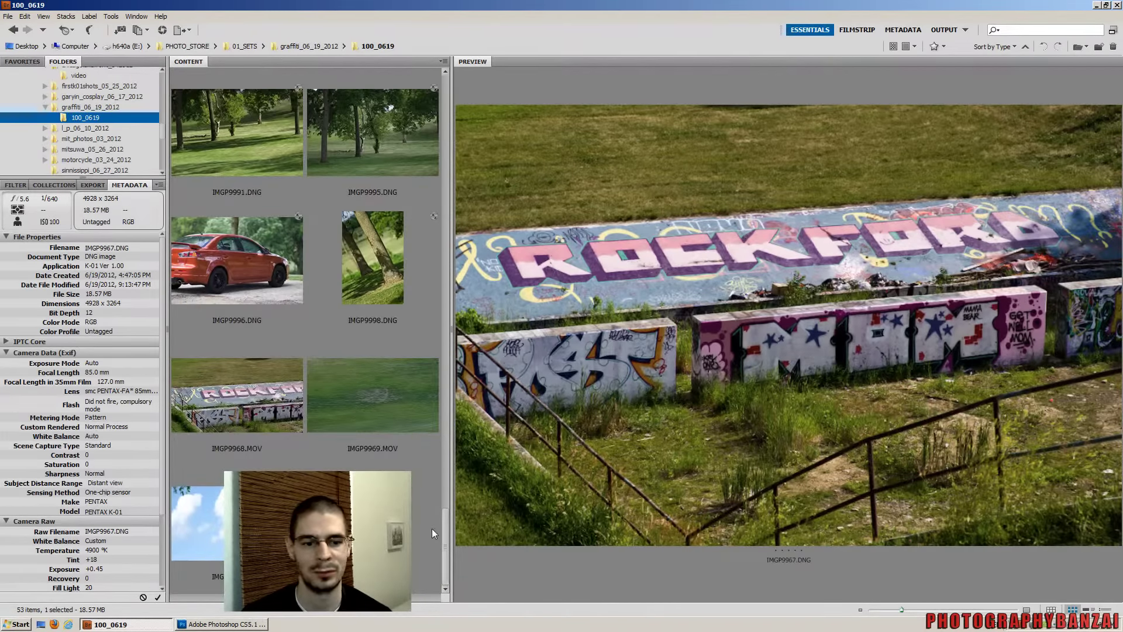
pyautogui.click(290, 389)
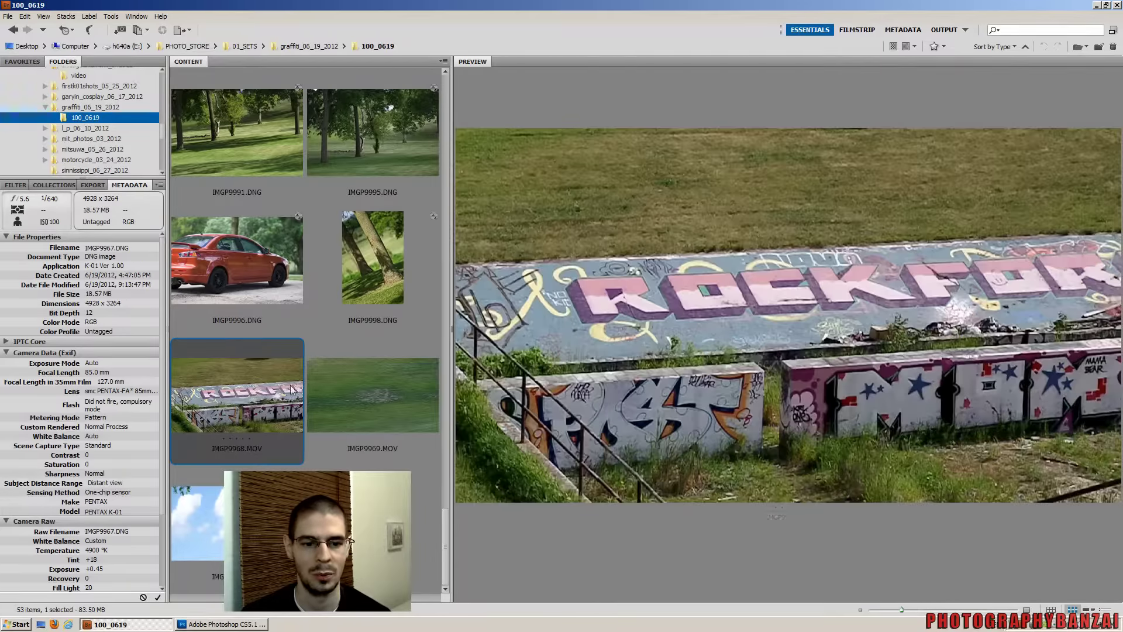
# Create a new folder named "ng" inside the 100_0619 folder
pyautogui.rightClick(423, 517)
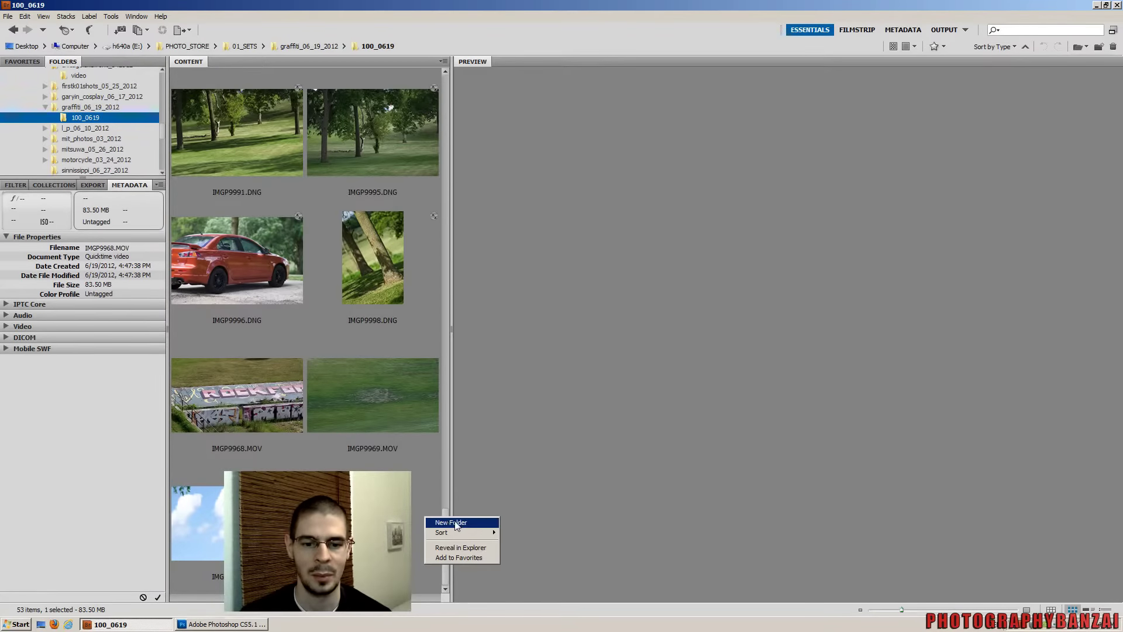
pyautogui.click(457, 523)
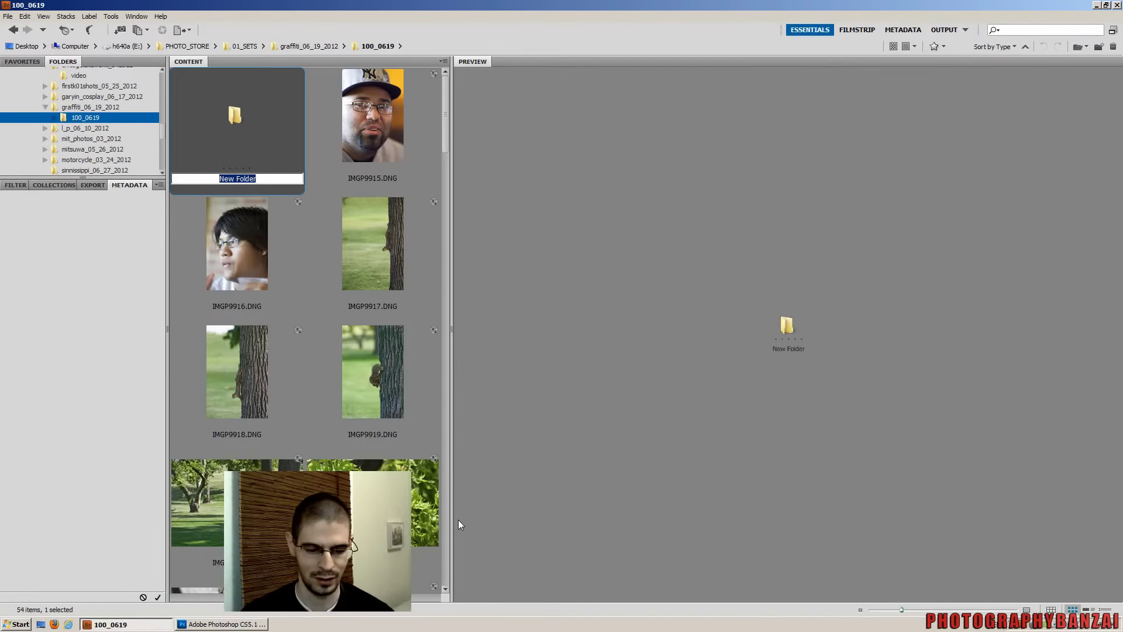
pyautogui.write('ng')
pyautogui.press('Return')
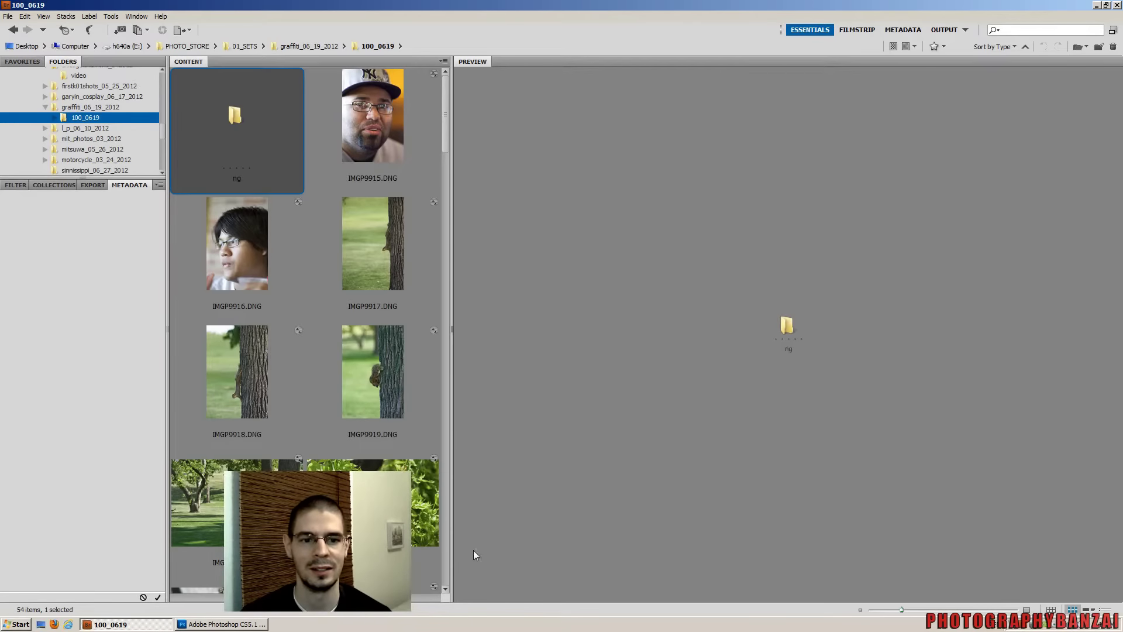
# Look through the squirrel photos IMGP9917.DNG and IMGP9919.DNG, the ng folder and the photos further down the folder
pyautogui.click(386, 258)
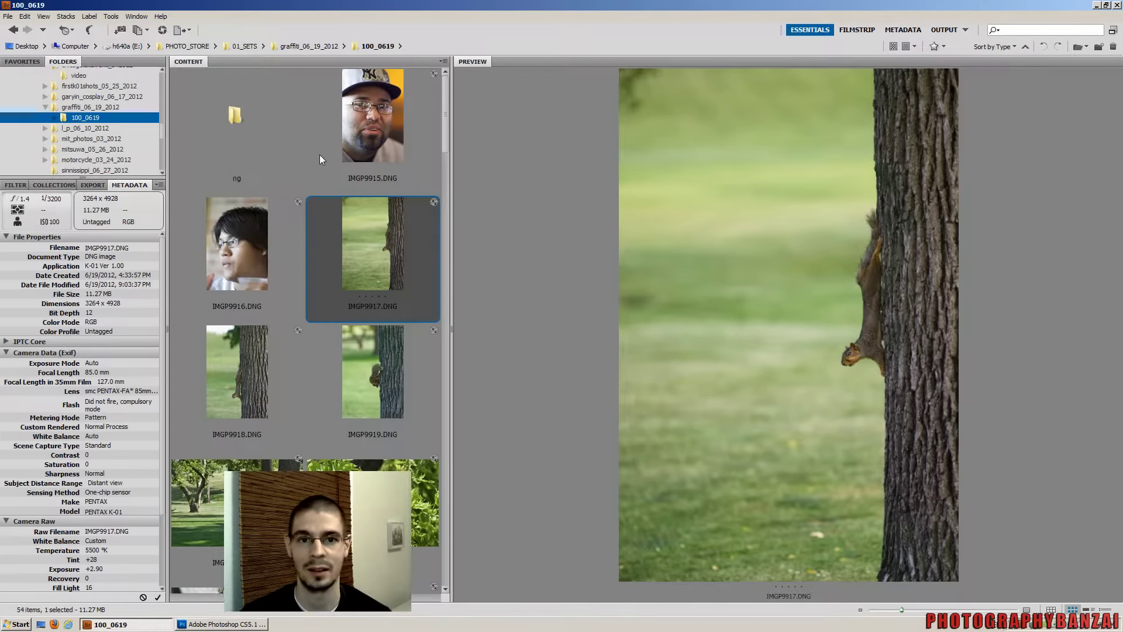
pyautogui.click(358, 331)
pyautogui.scroll(-1, 358, 331)
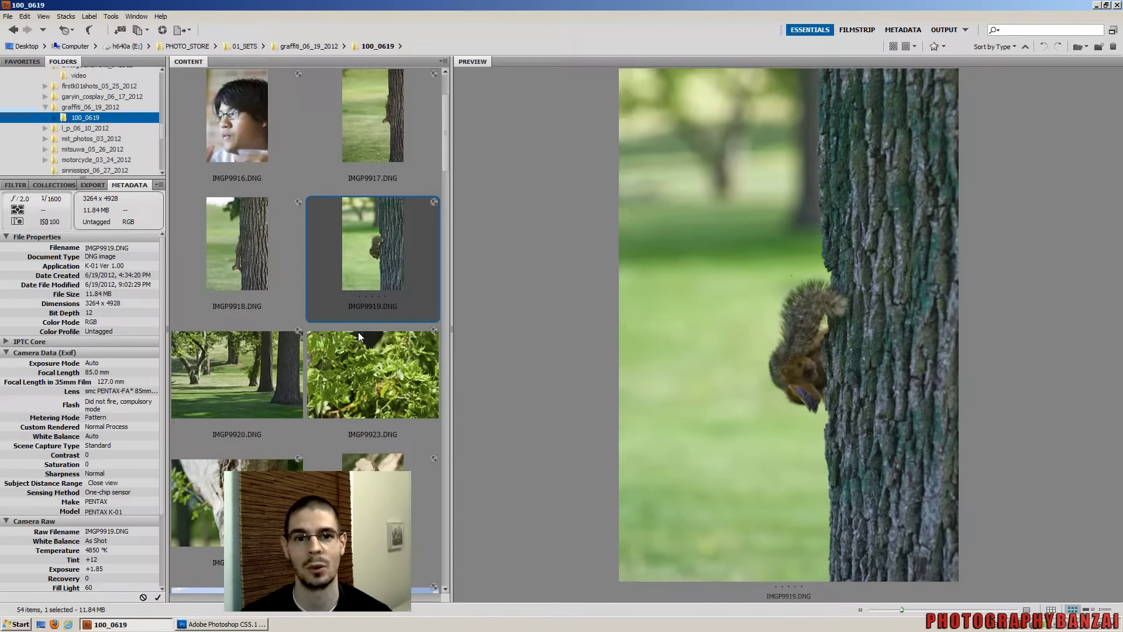
pyautogui.scroll(-1, 363, 322)
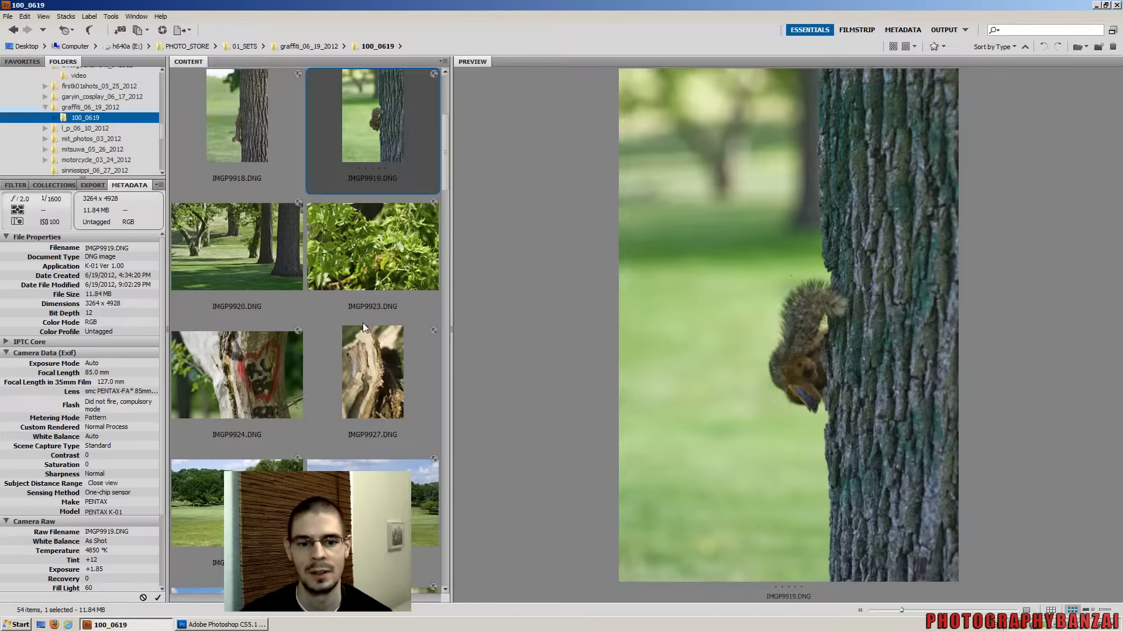
pyautogui.scroll(2, 366, 292)
pyautogui.scroll(-1, 349, 273)
pyautogui.scroll(1, 349, 274)
pyautogui.click(234, 141)
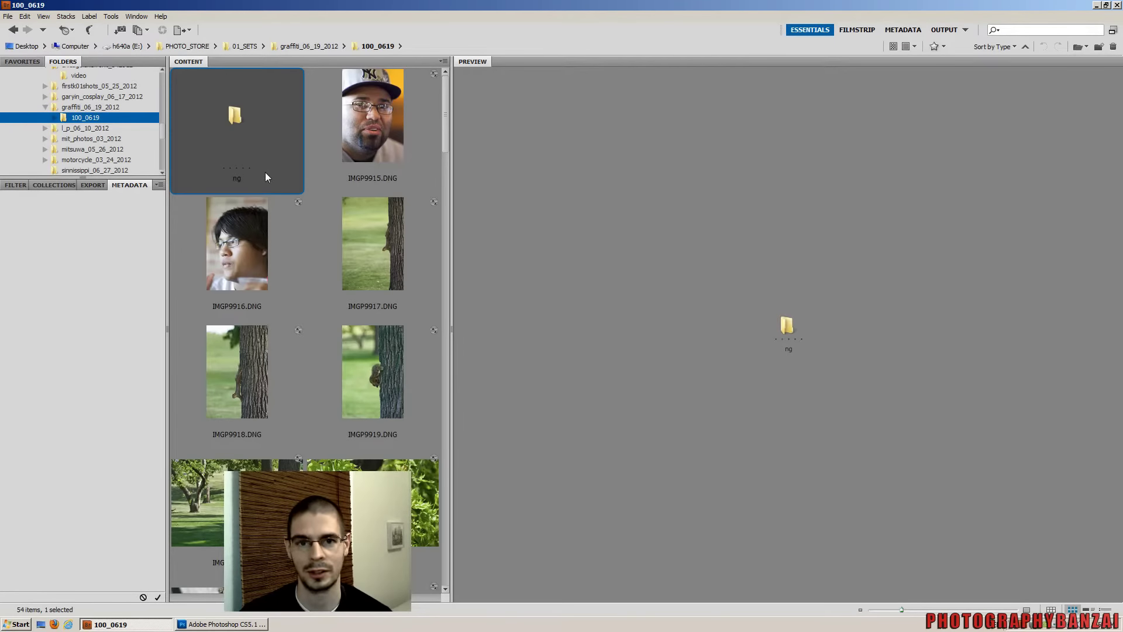
pyautogui.scroll(-3, 321, 304)
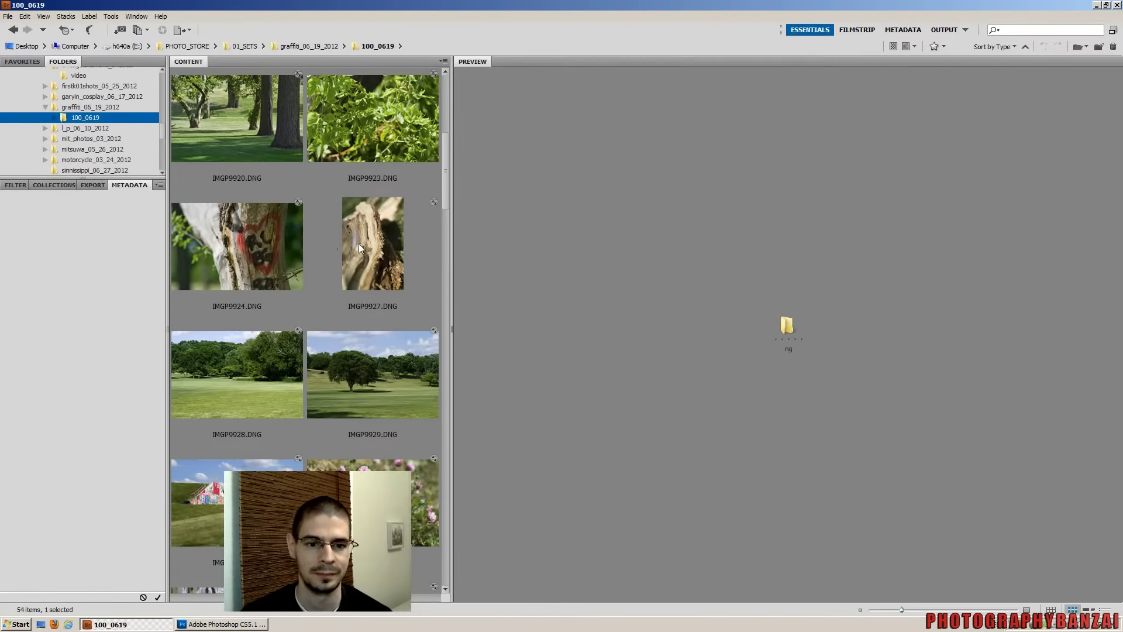
pyautogui.click(326, 279)
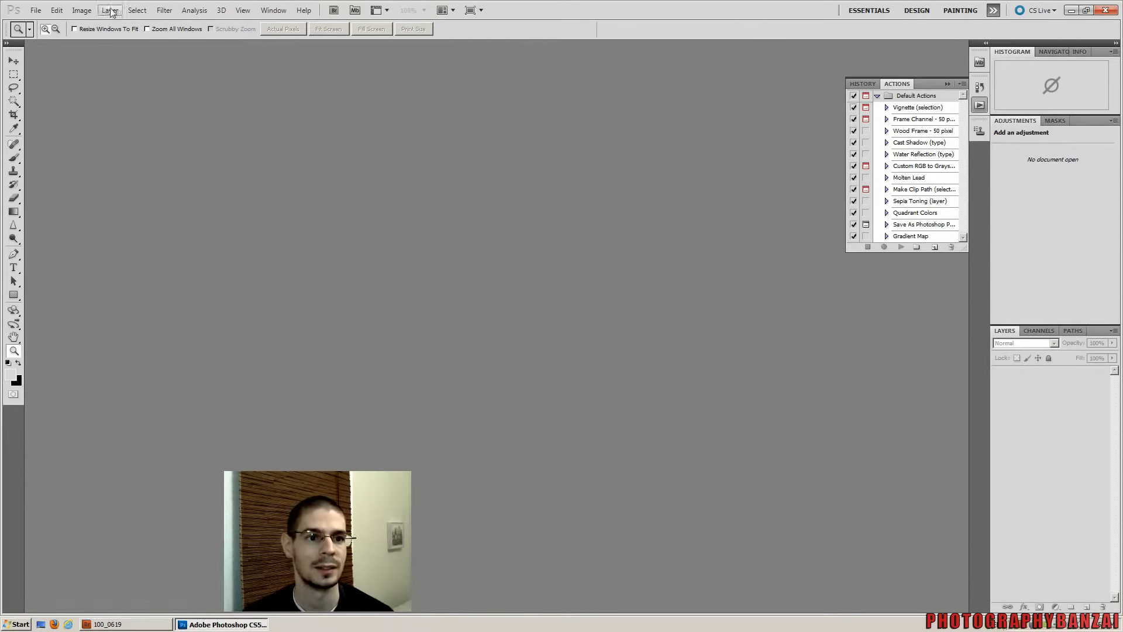
# Open IMGP9957.DNG from the 100_0619 folder through Camera Raw as an image, keeping its current raw settings
pyautogui.click(36, 10)
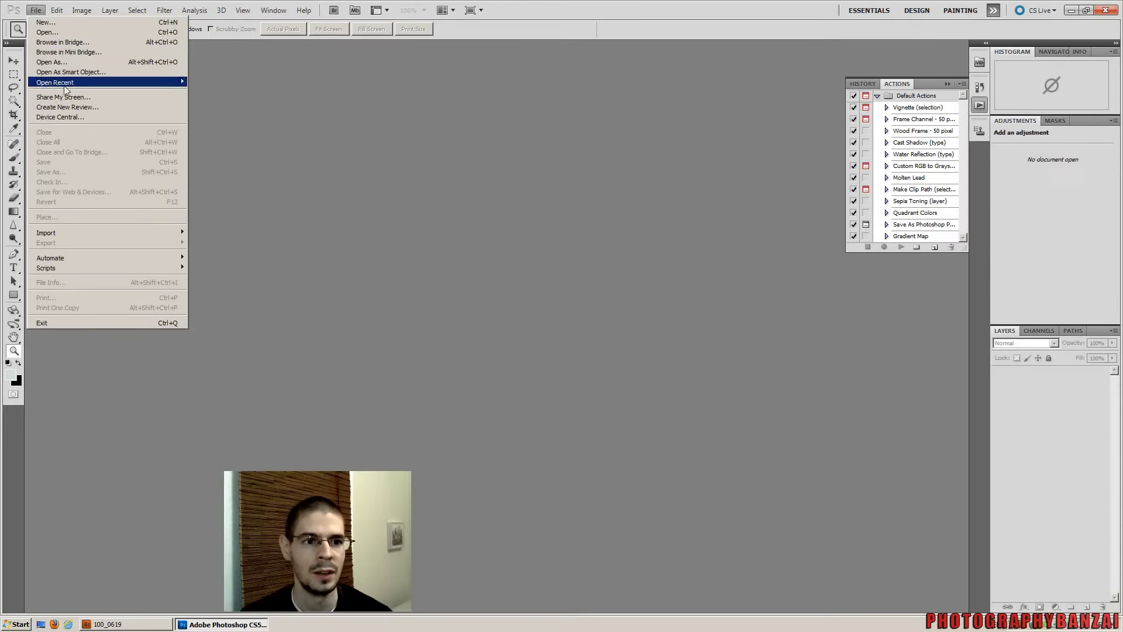
pyautogui.click(62, 33)
pyautogui.scroll(-3, 722, 179)
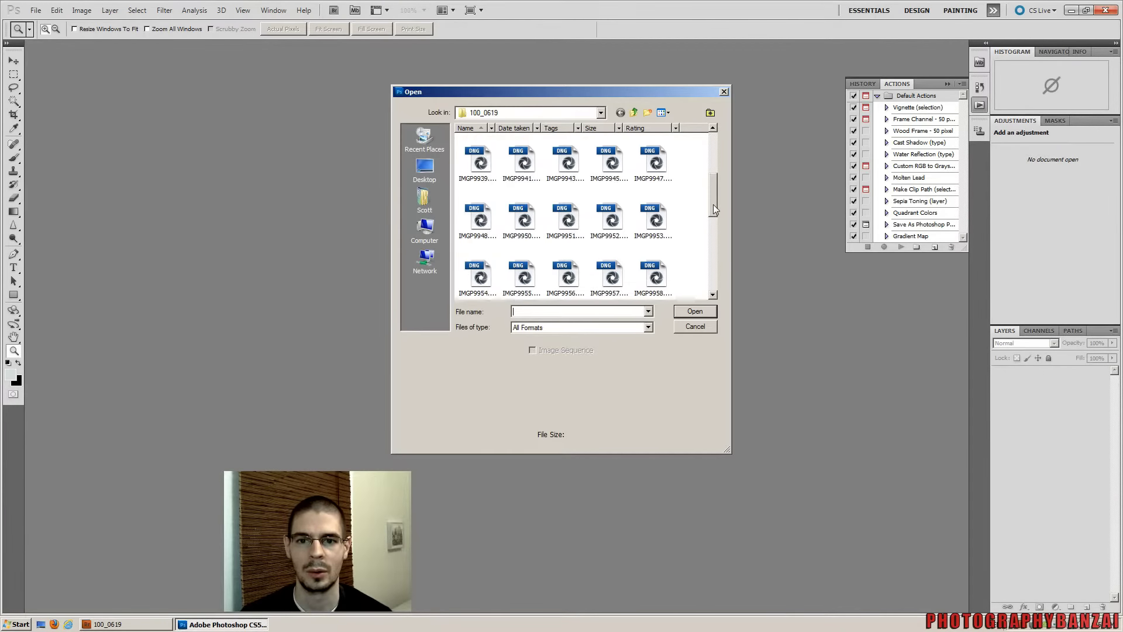
pyautogui.click(607, 230)
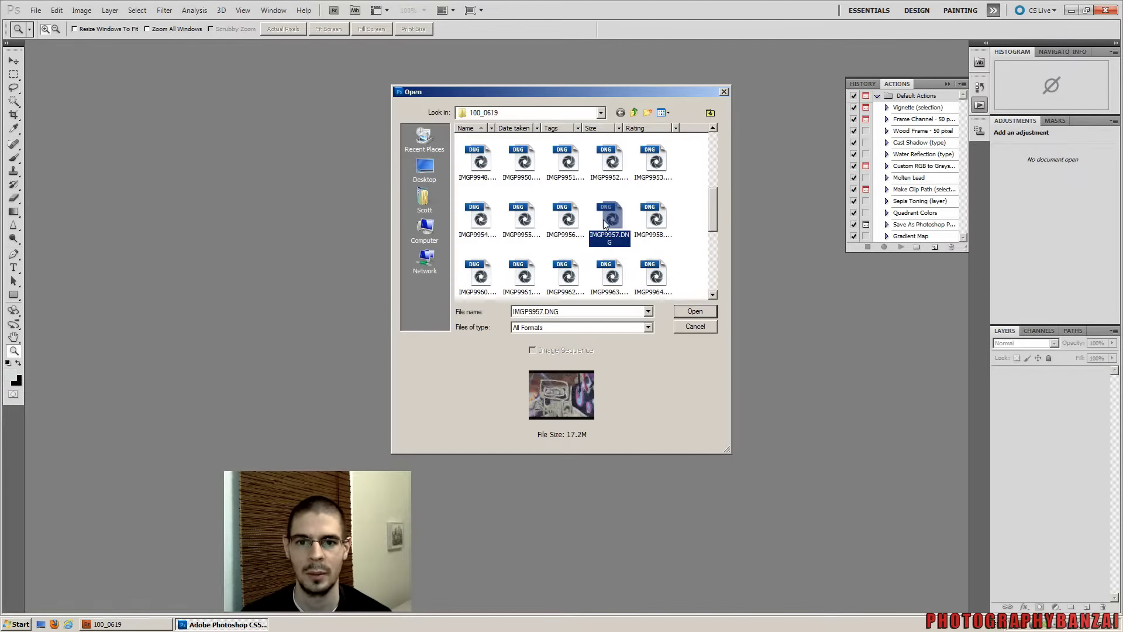
pyautogui.click(693, 312)
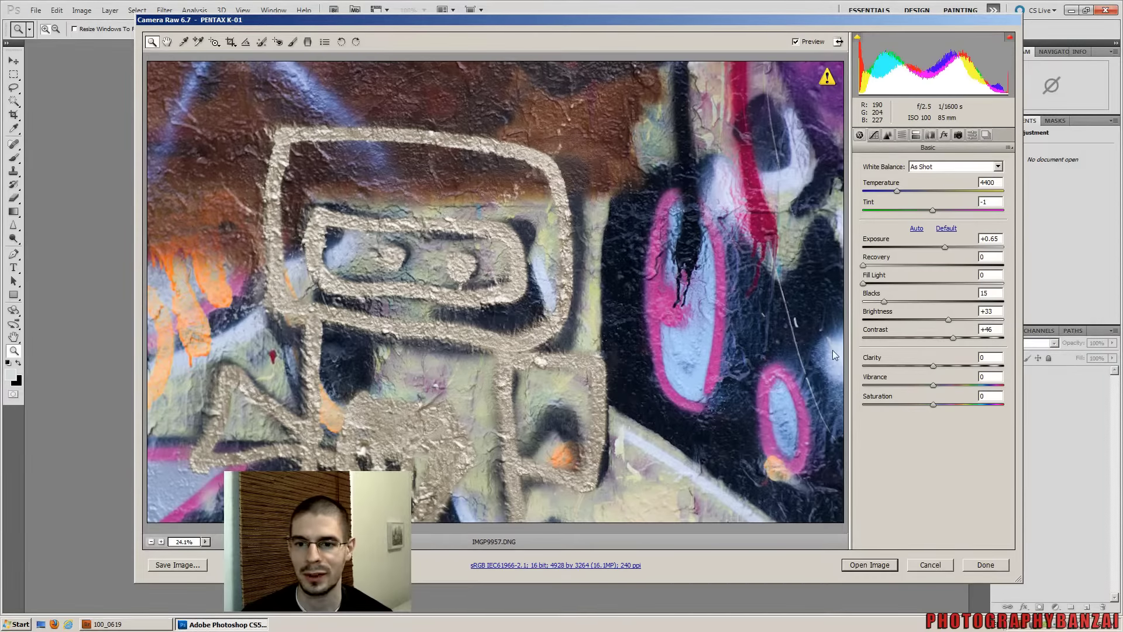
pyautogui.click(869, 565)
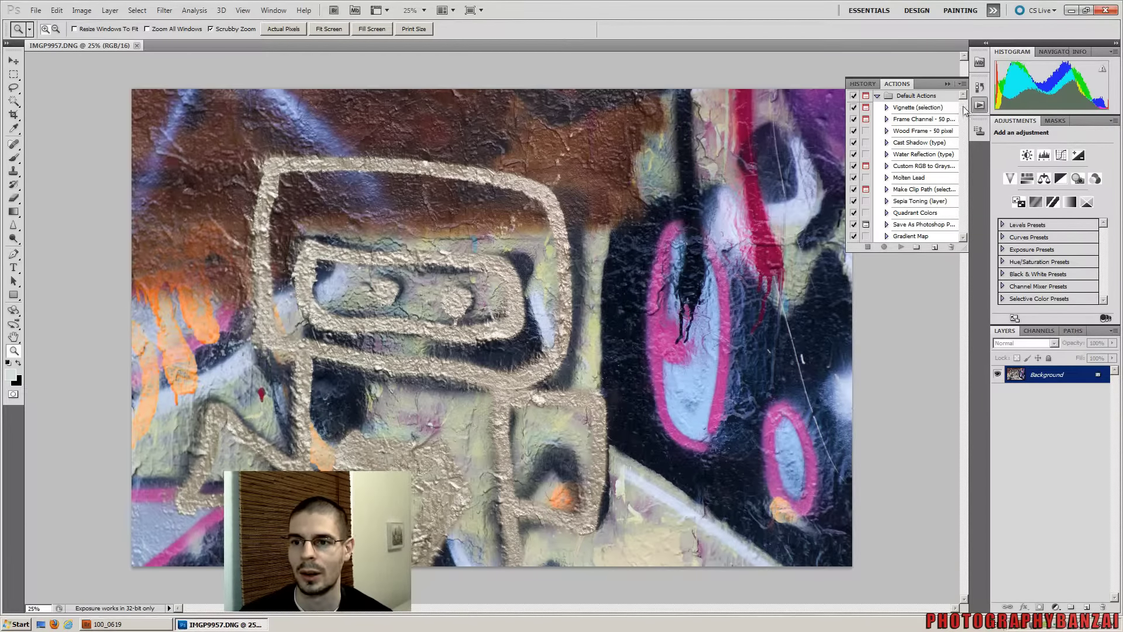
# Collapse the Default Actions set, start recording a new action named "basic" in it, and bring the actions list back into view
pyautogui.click(877, 95)
pyautogui.click(878, 95)
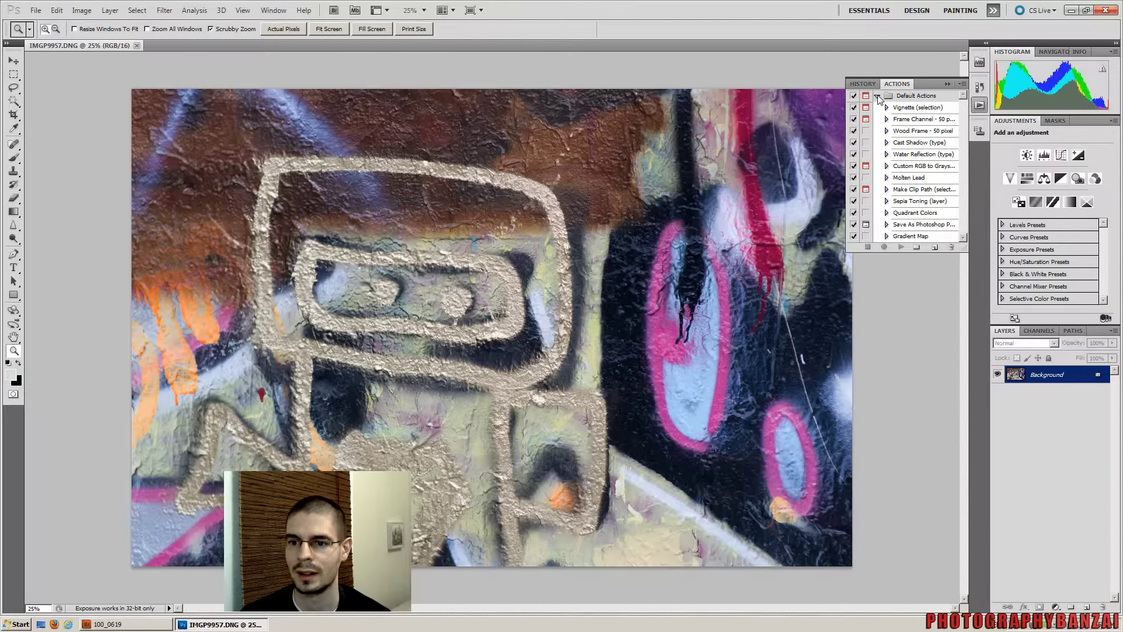
pyautogui.click(878, 96)
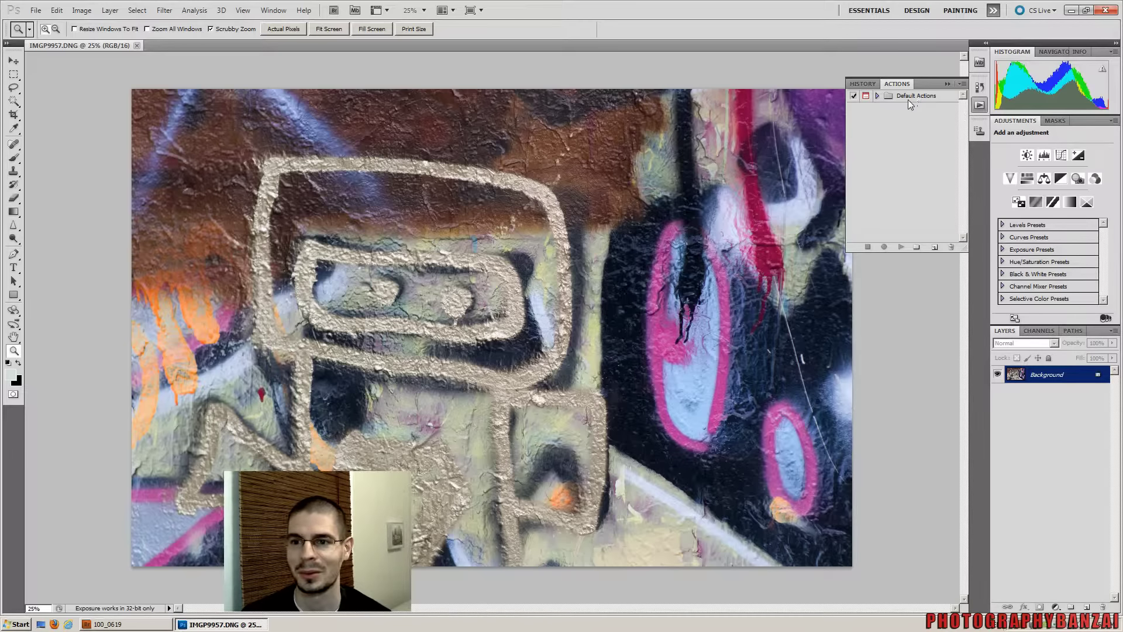
pyautogui.click(935, 247)
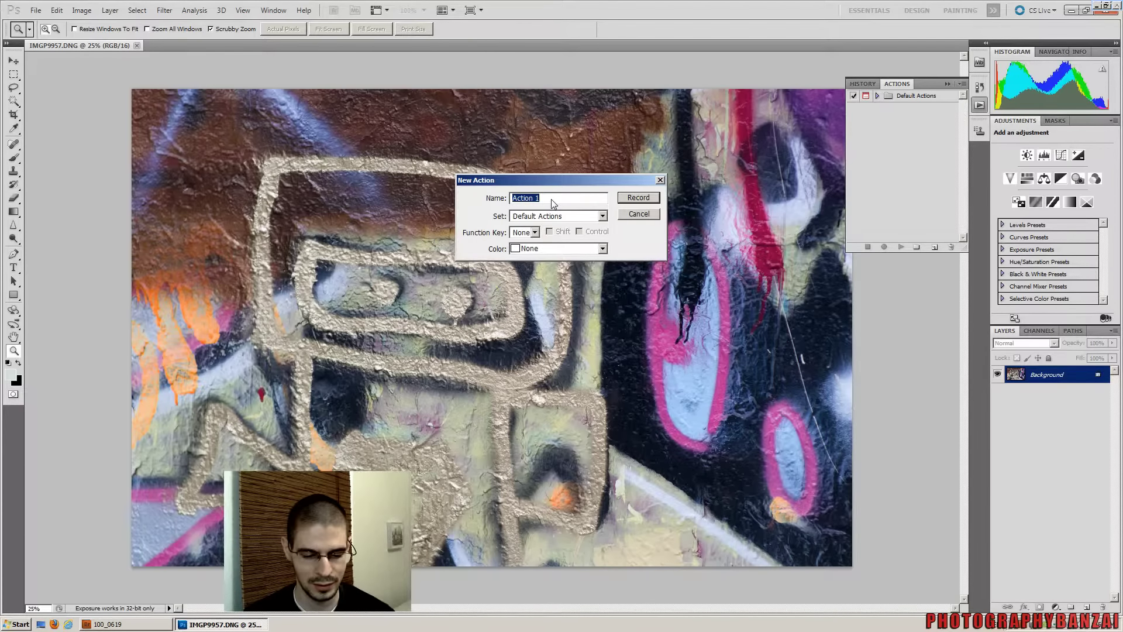
pyautogui.write('basic')
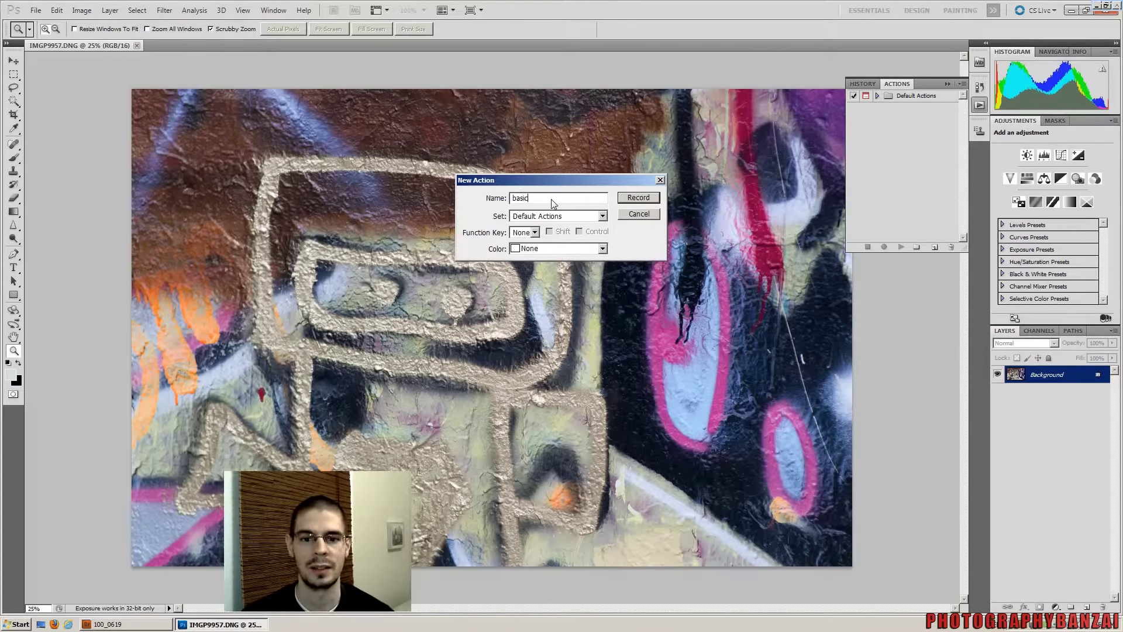
pyautogui.click(638, 198)
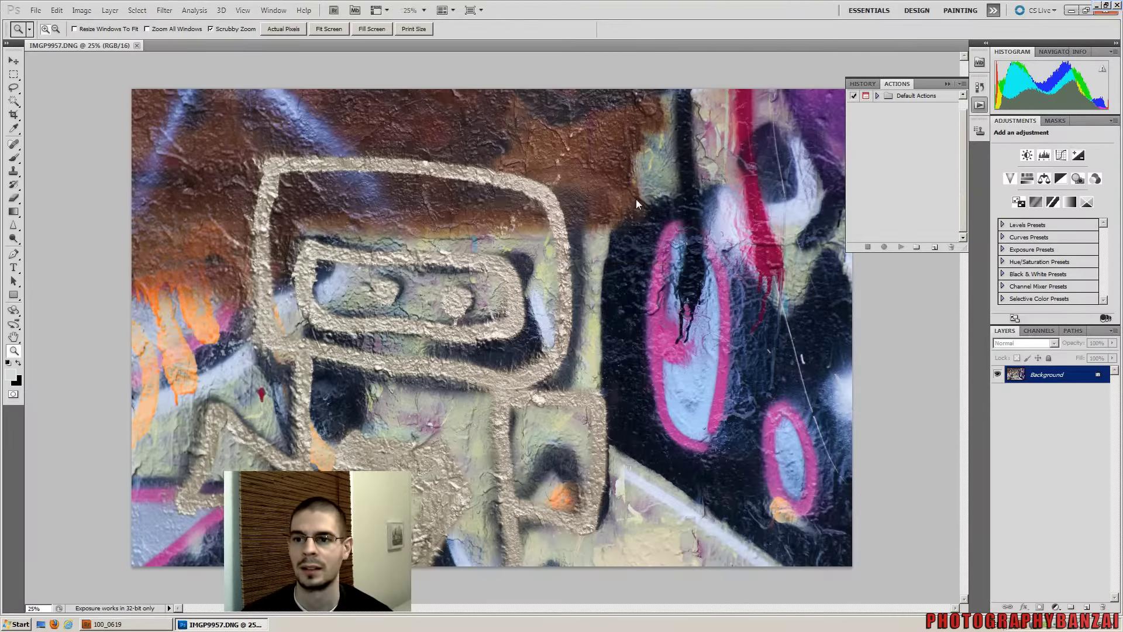
pyautogui.click(978, 107)
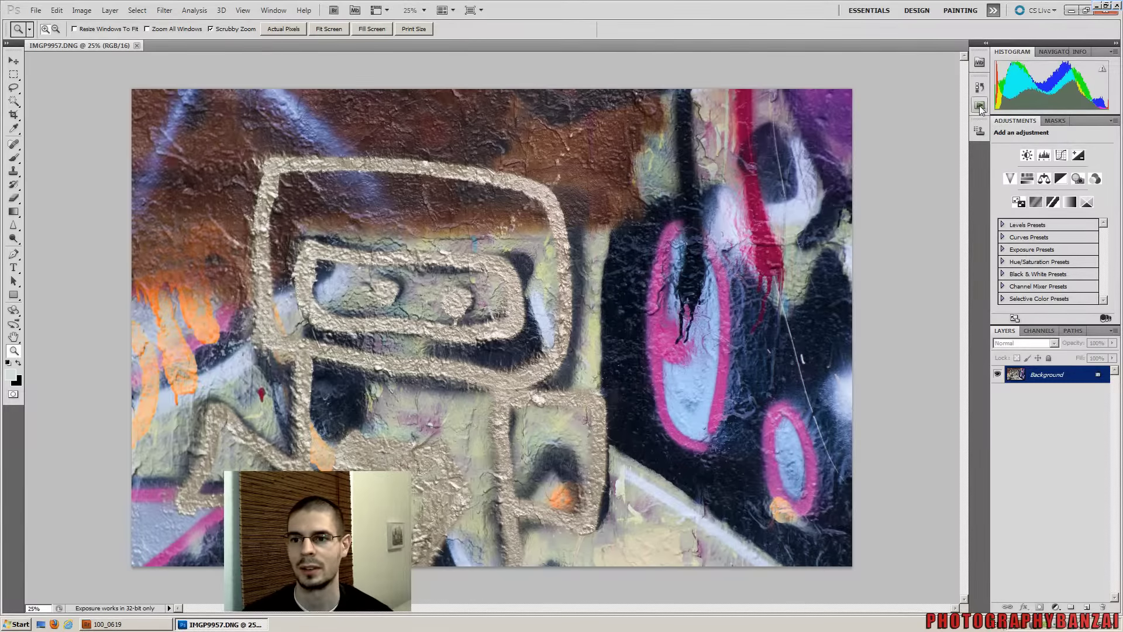
pyautogui.click(980, 106)
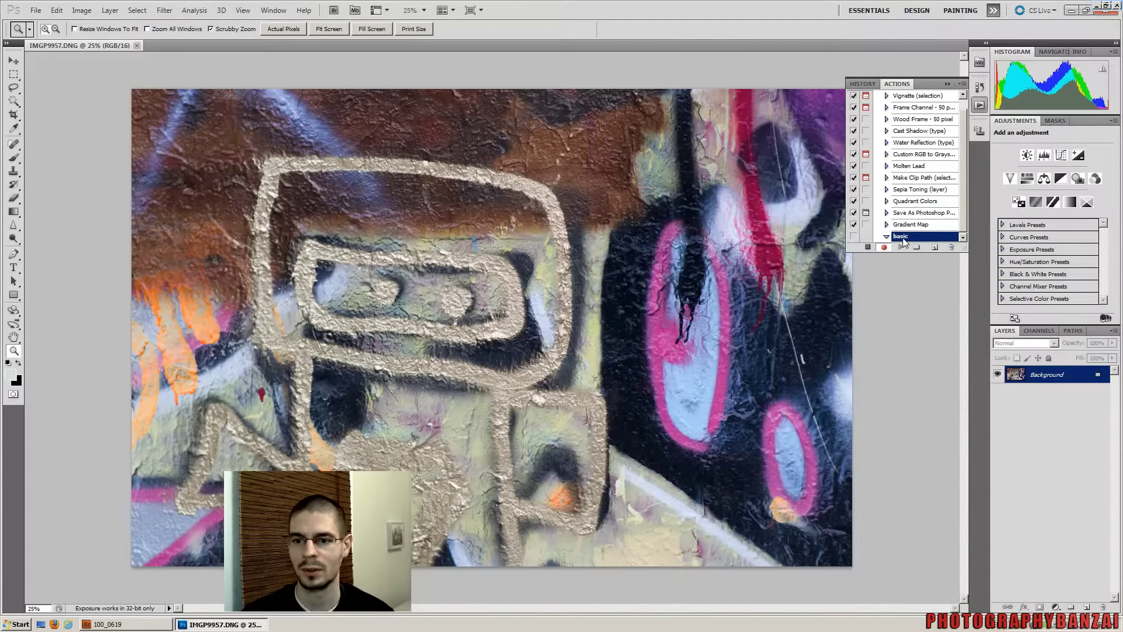
pyautogui.click(936, 247)
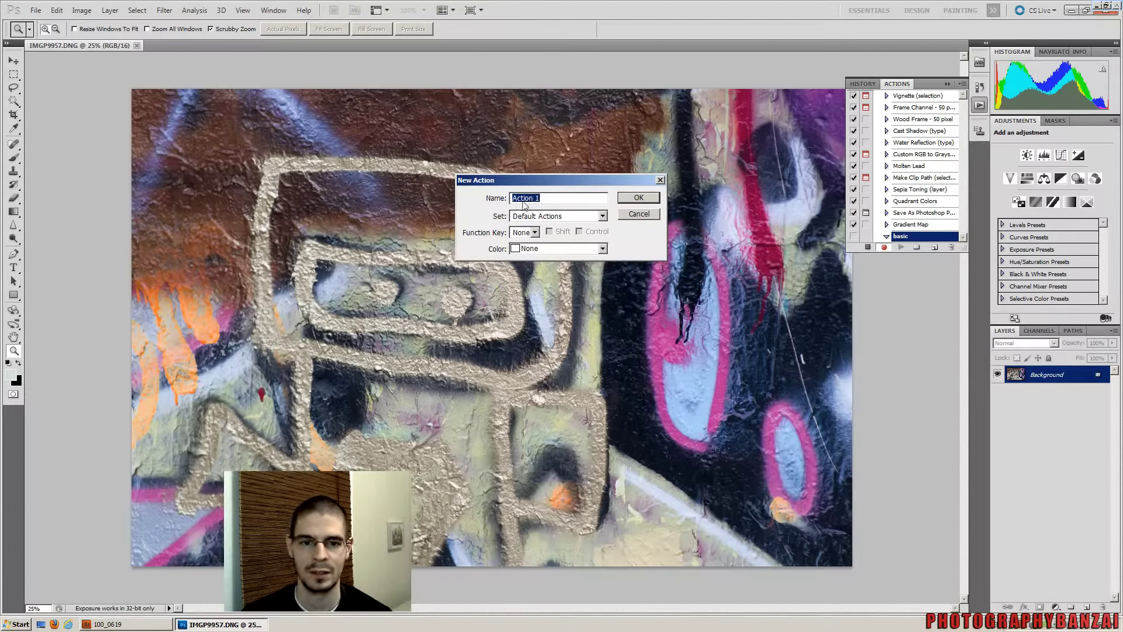
pyautogui.click(535, 232)
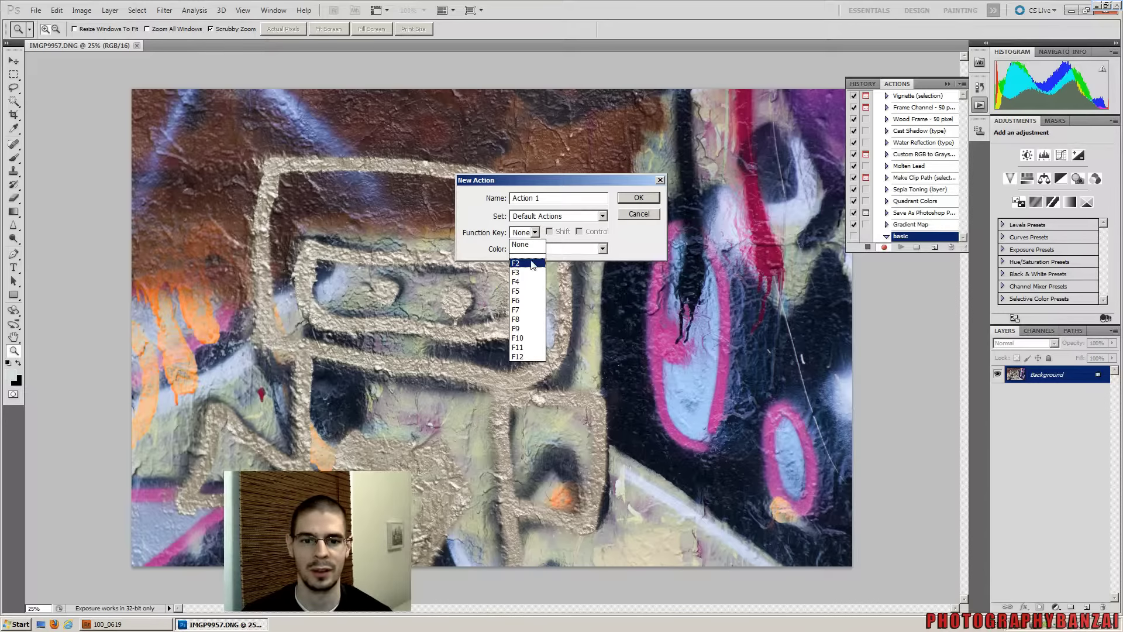
pyautogui.click(642, 242)
pyautogui.click(647, 214)
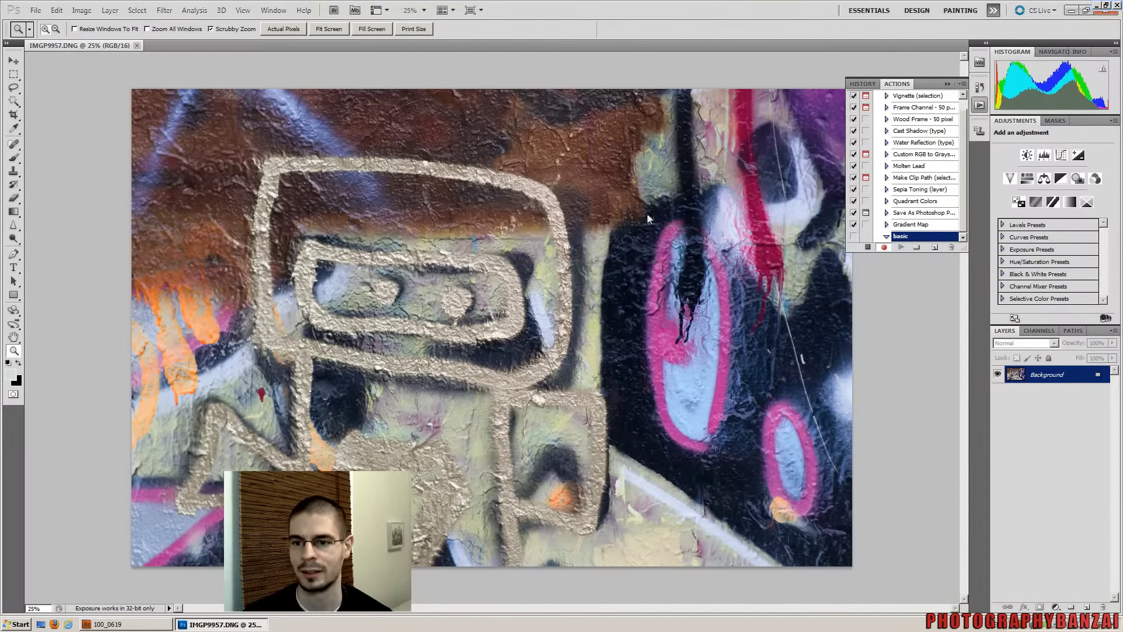
# Stop recording the basic action and restart recording into it
pyautogui.click(869, 248)
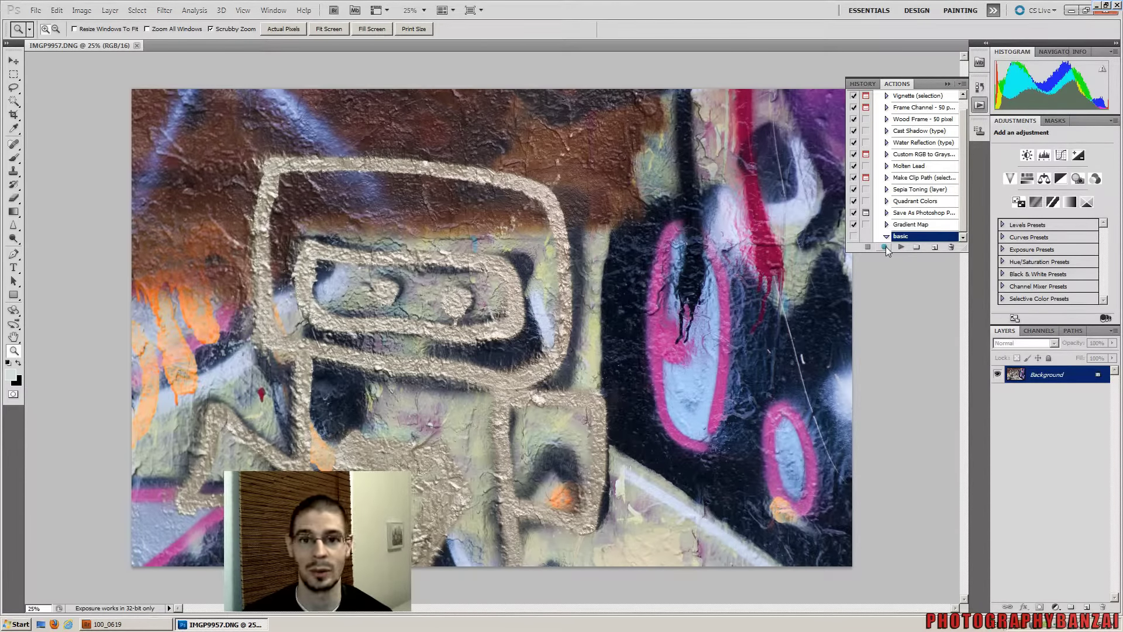
pyautogui.click(883, 246)
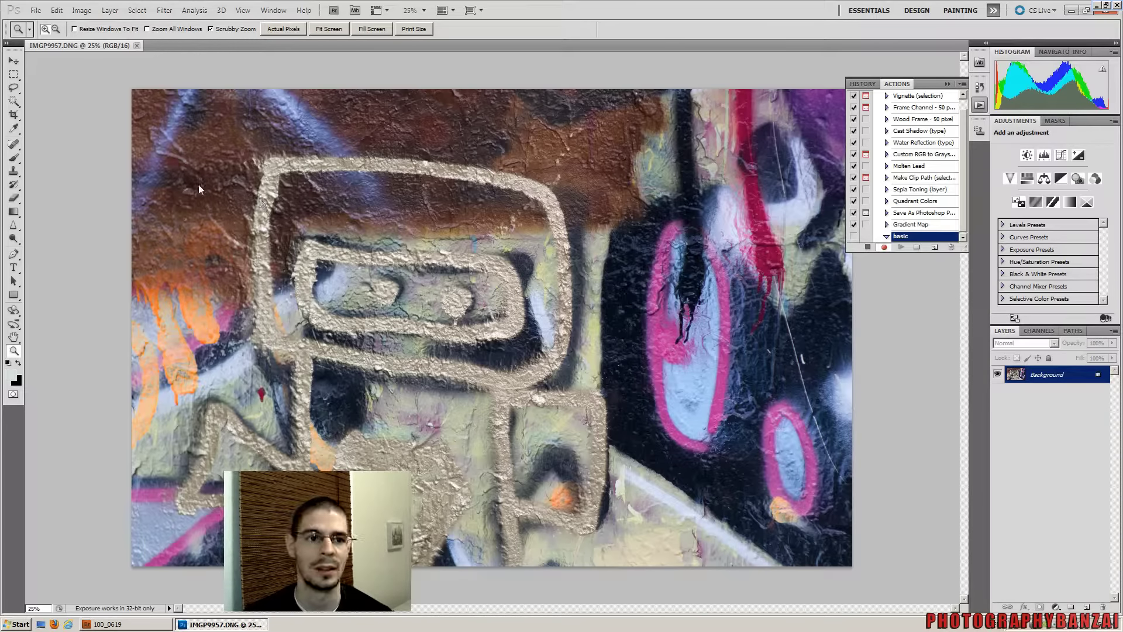
pyautogui.click(82, 10)
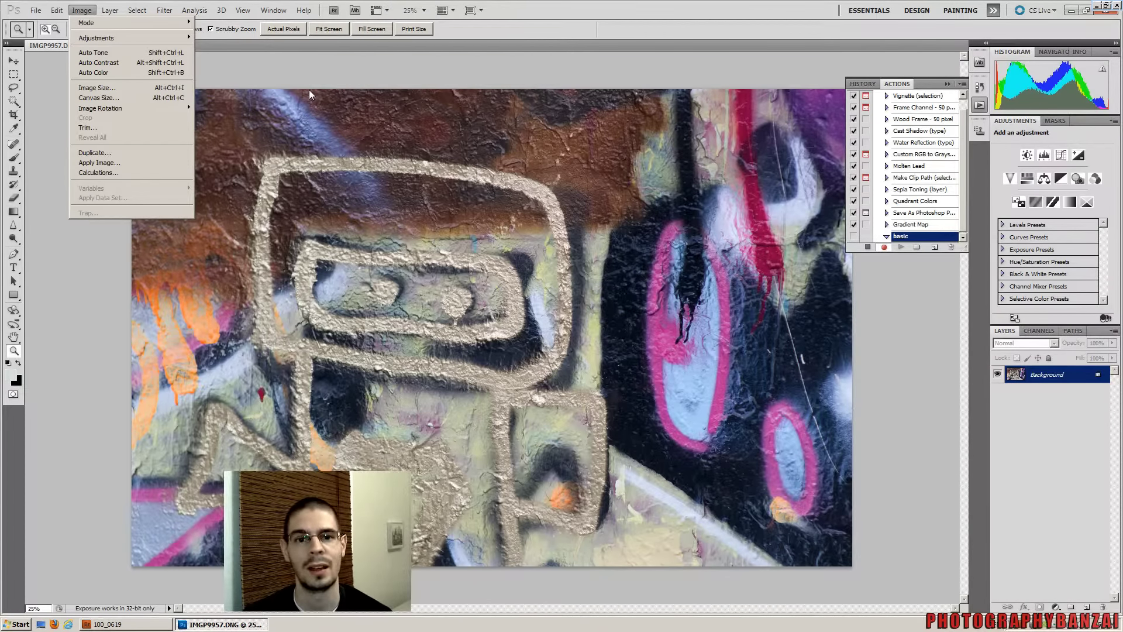
# Start saving the graffiti photo under a new file, choosing JPEG as the format
pyautogui.click(33, 11)
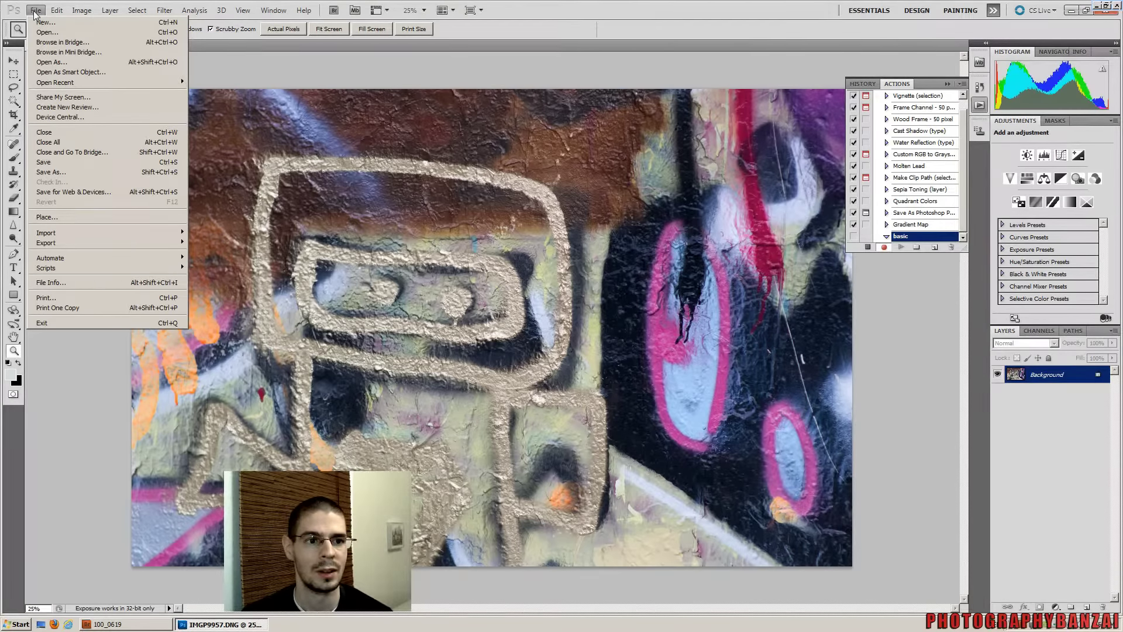
pyautogui.click(33, 11)
pyautogui.click(36, 11)
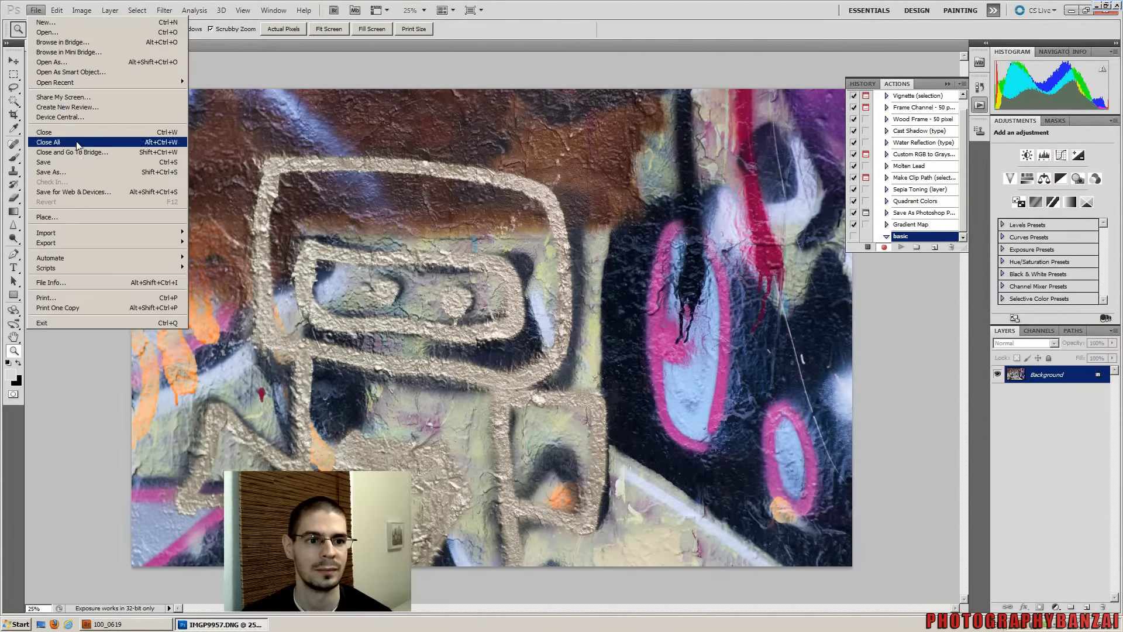
pyautogui.click(71, 172)
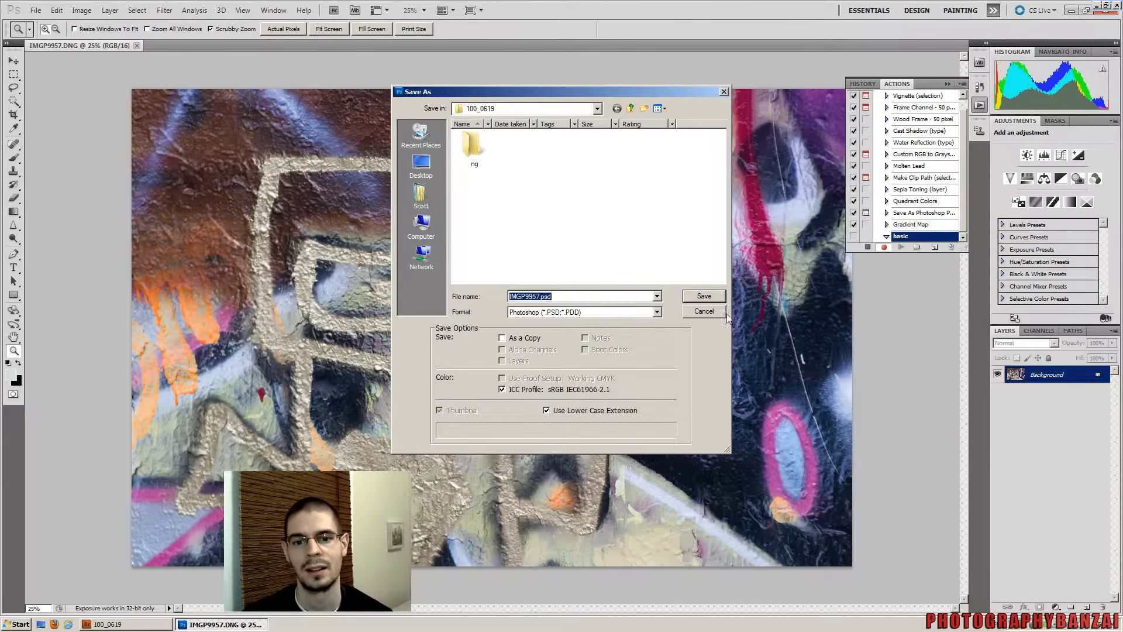
pyautogui.click(657, 312)
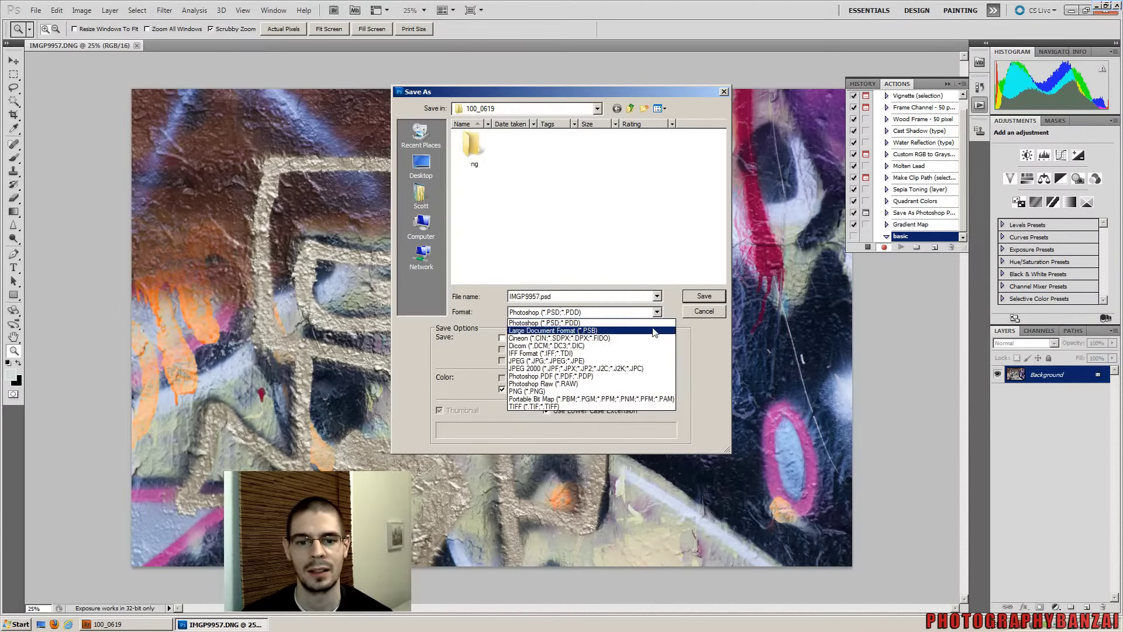
pyautogui.click(592, 361)
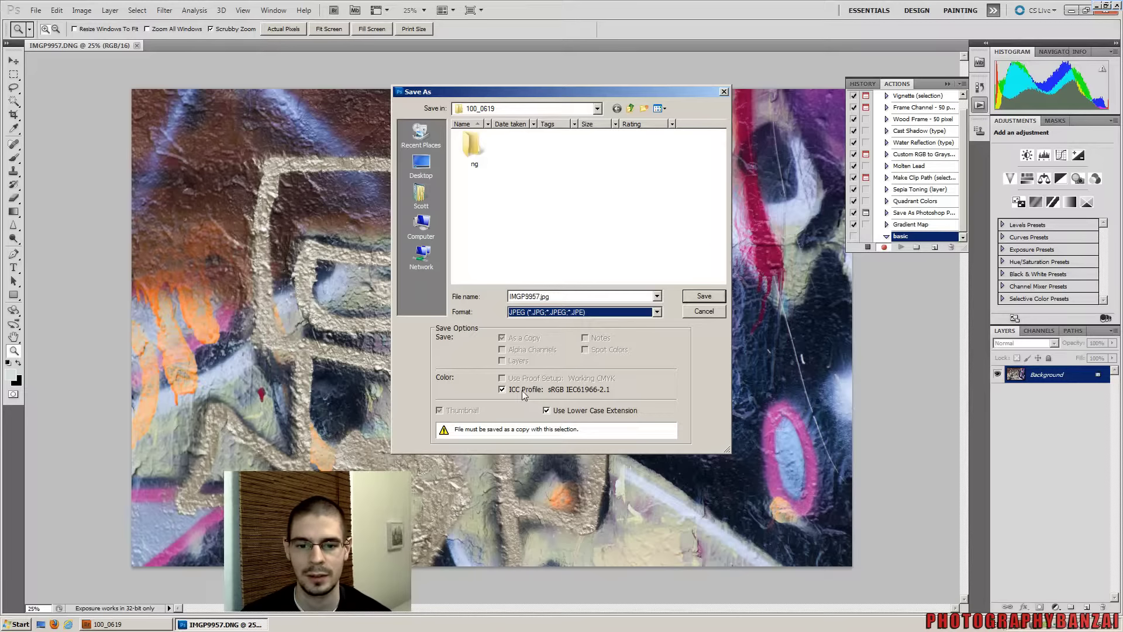
# Create a folder named "JPEGS" inside PHOTOS on the RAID0 (D:) drive and open it as the save location
pyautogui.click(597, 110)
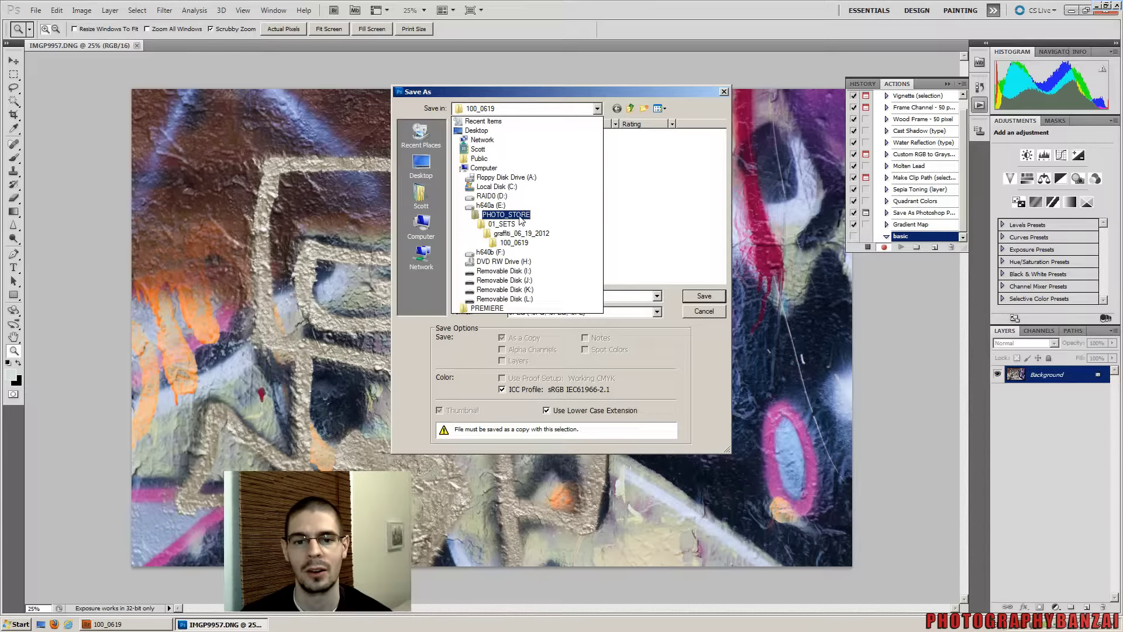
pyautogui.click(494, 196)
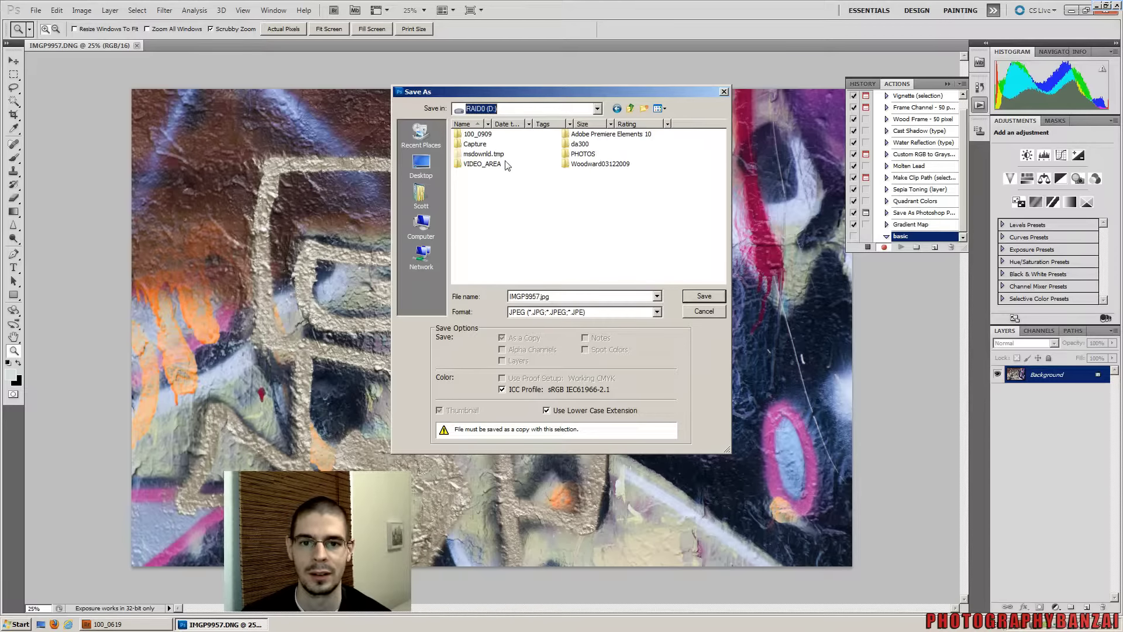
pyautogui.doubleClick(582, 154)
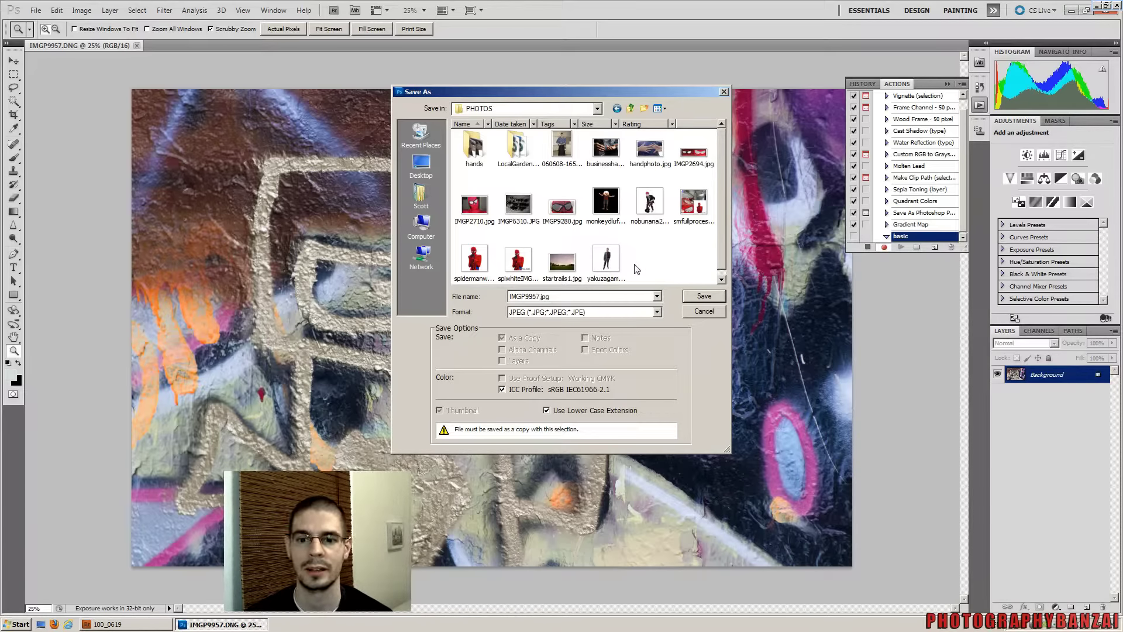
pyautogui.rightClick(653, 247)
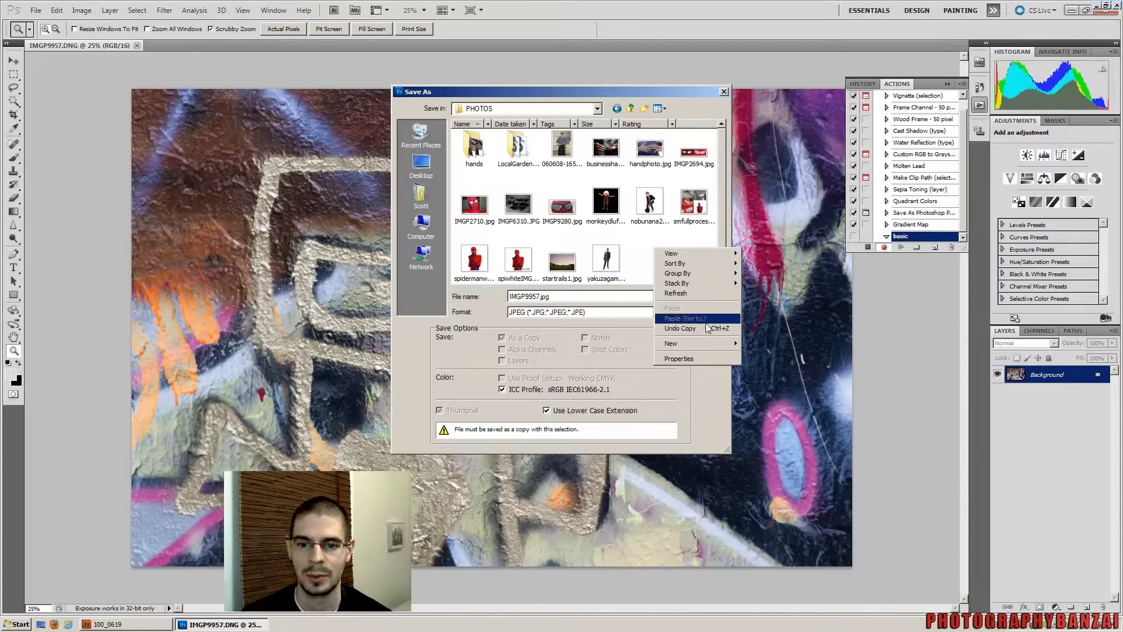
pyautogui.moveTo(672, 344)
pyautogui.click(758, 347)
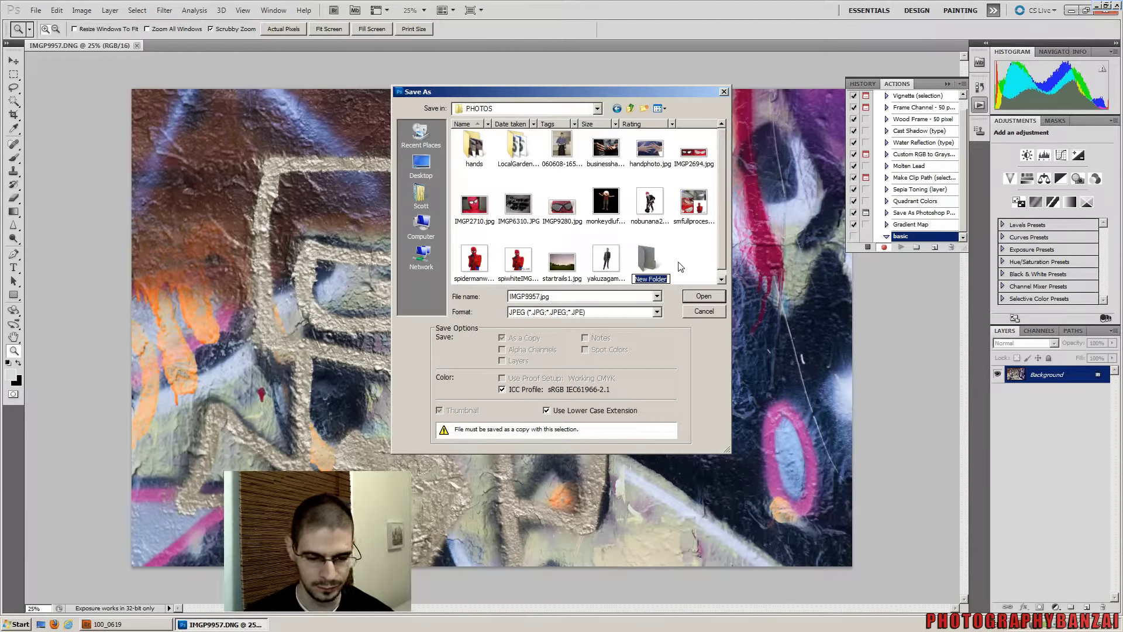
pyautogui.write('JPEGS')
pyautogui.press('Return')
pyautogui.press('Return')
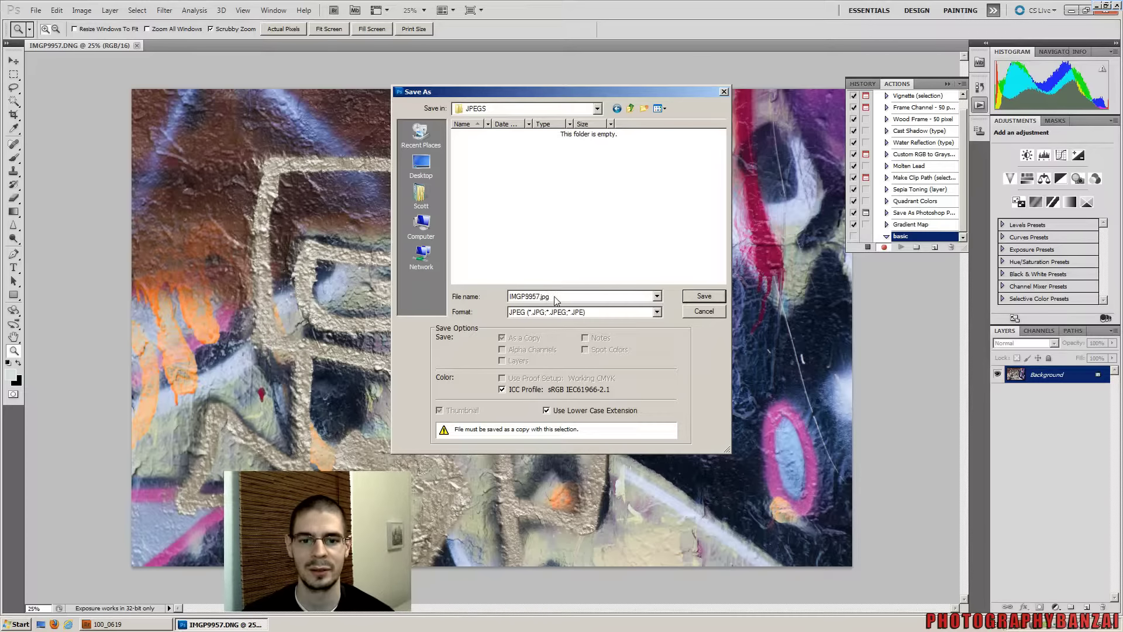
# Save IMGP9957.jpg at JPEG quality 12 (Maximum) and close the original DNG document without saving changes
pyautogui.click(703, 295)
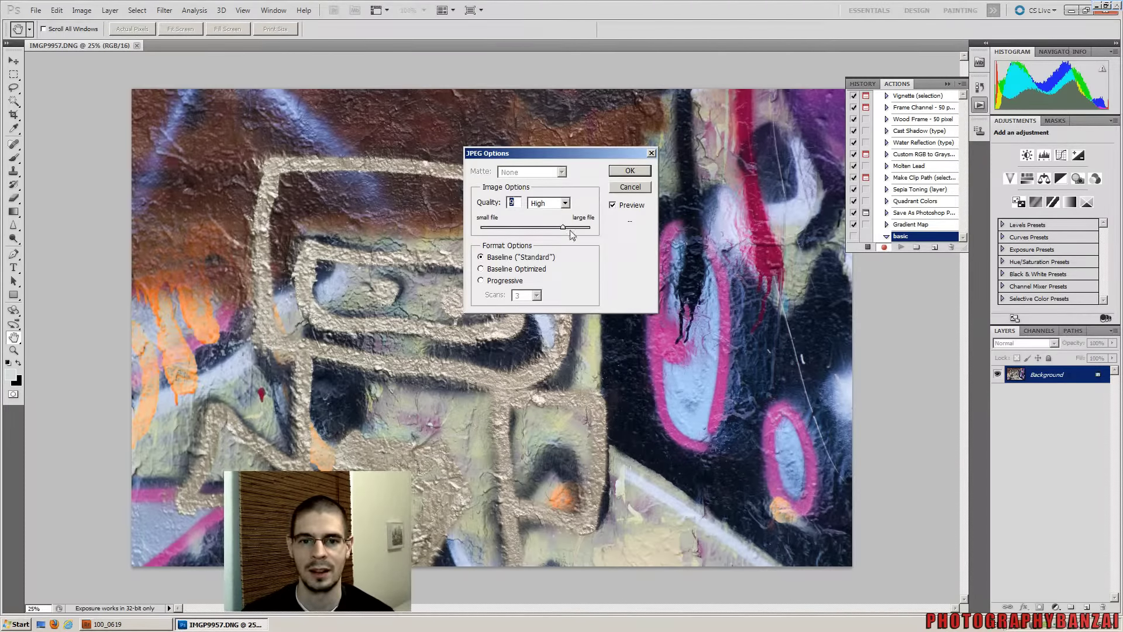
pyautogui.moveTo(564, 227); pyautogui.dragTo(626, 237)
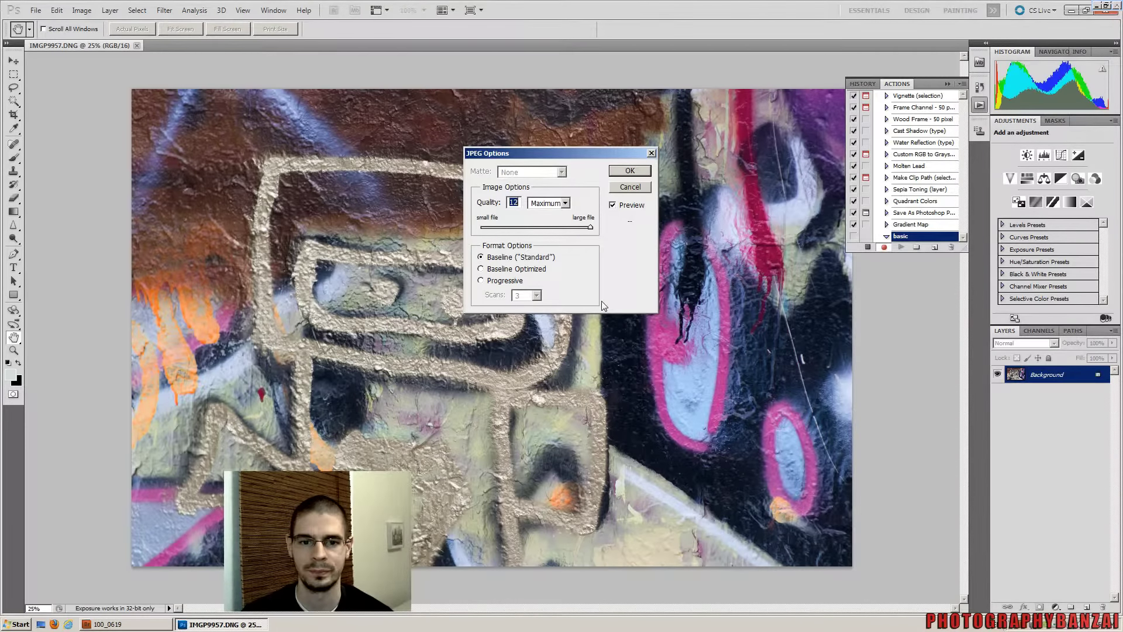
pyautogui.click(634, 170)
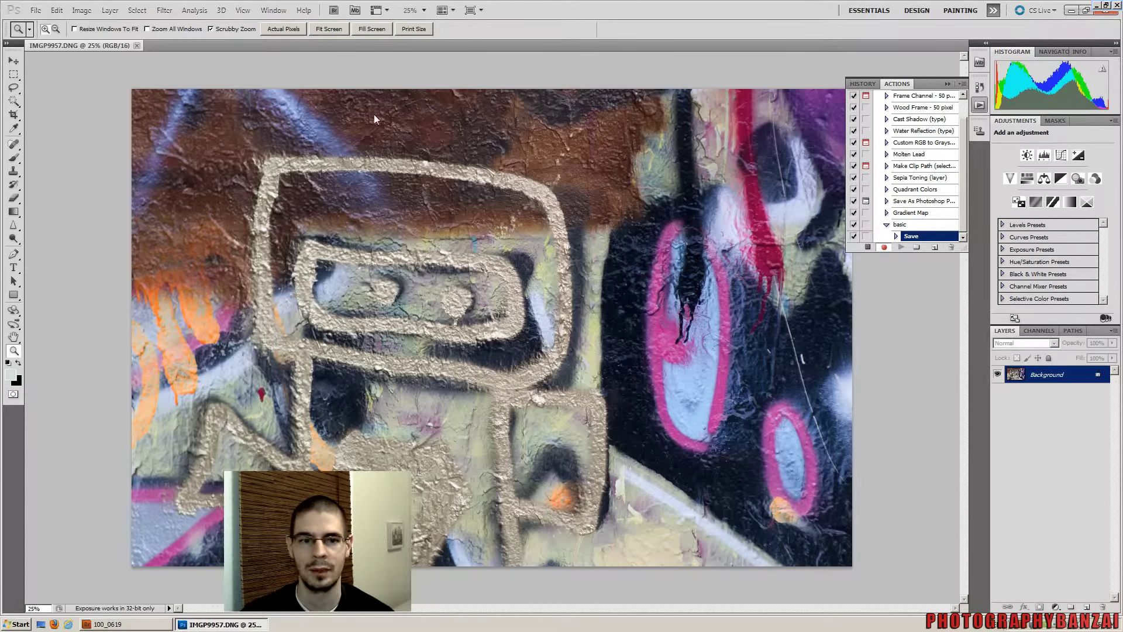
pyautogui.click(137, 46)
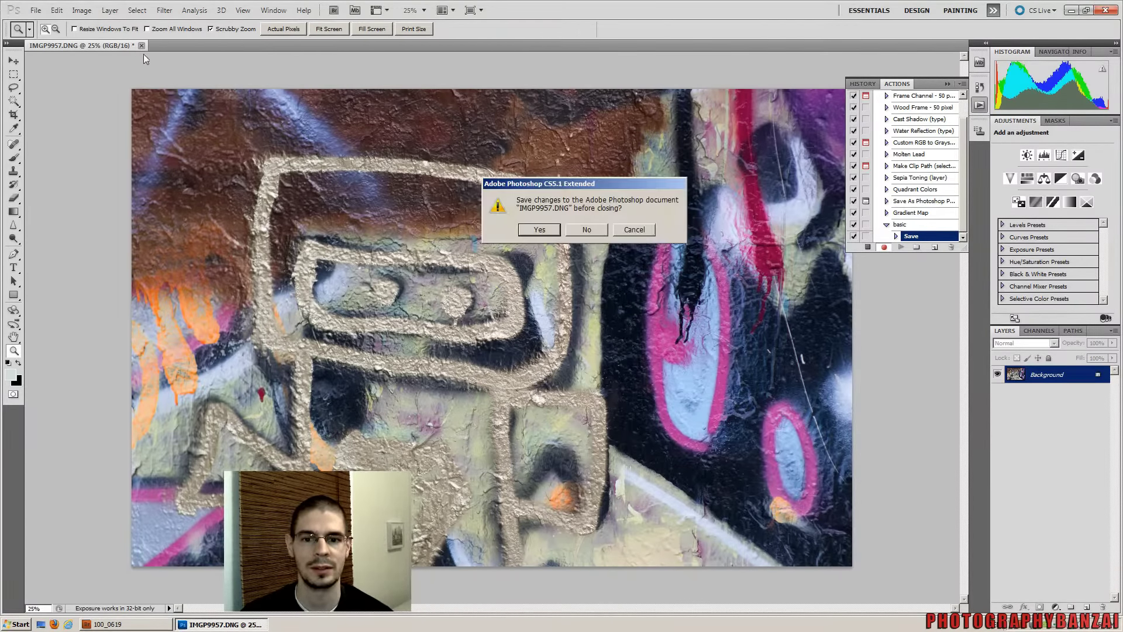
pyautogui.click(591, 232)
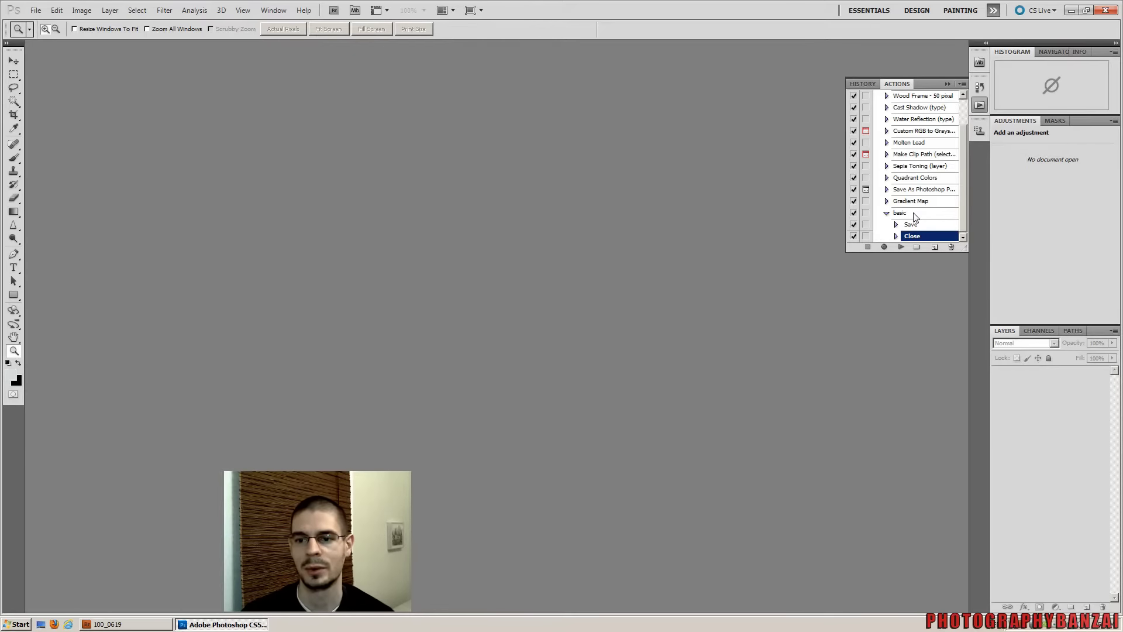
# Review the recorded settings of the Save and Close commands in the basic action
pyautogui.click(912, 225)
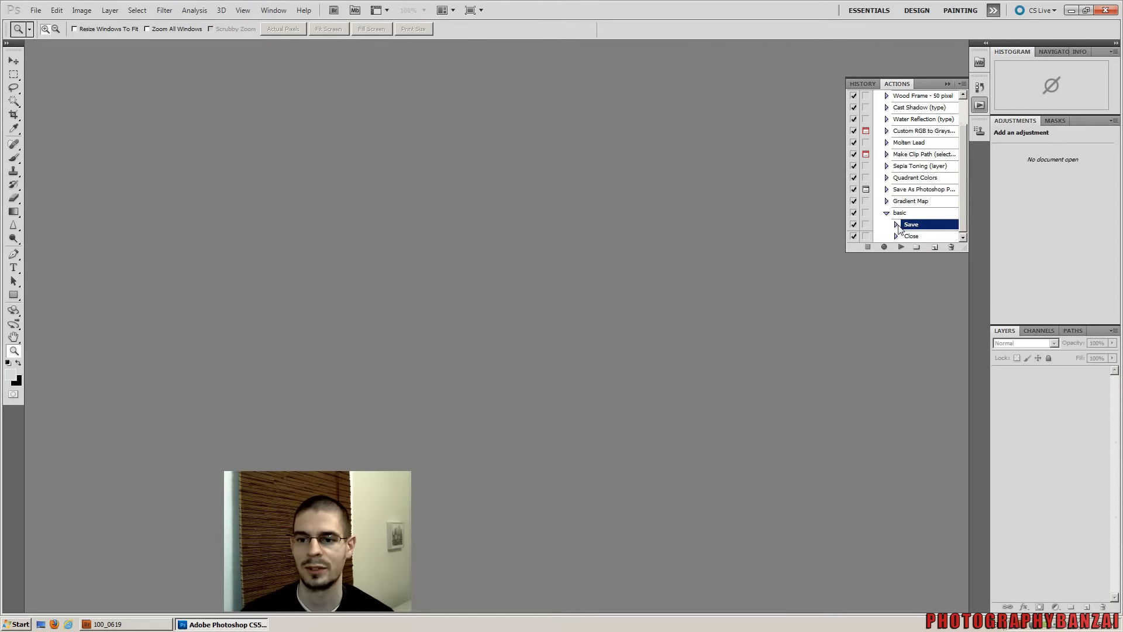
pyautogui.click(897, 225)
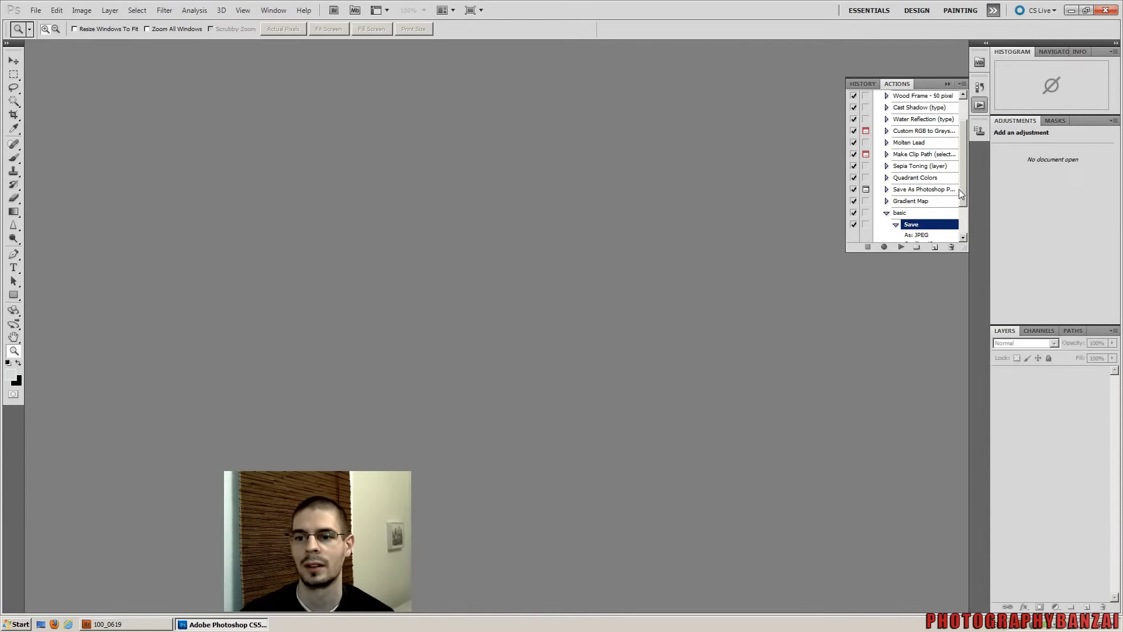
pyautogui.moveTo(963, 188); pyautogui.dragTo(963, 214)
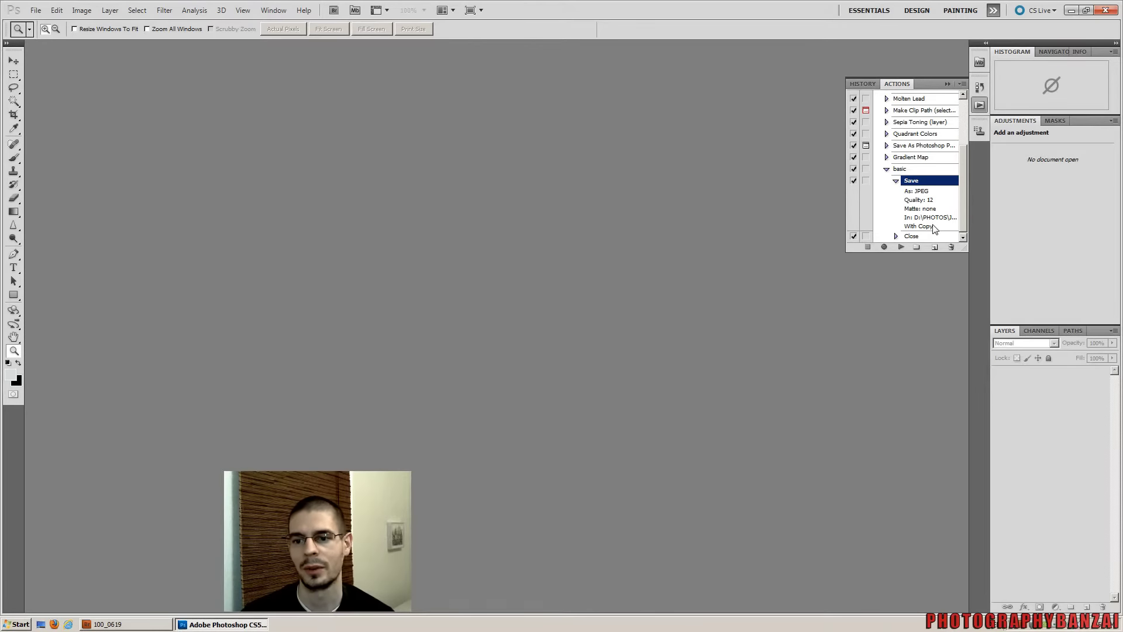
pyautogui.click(895, 235)
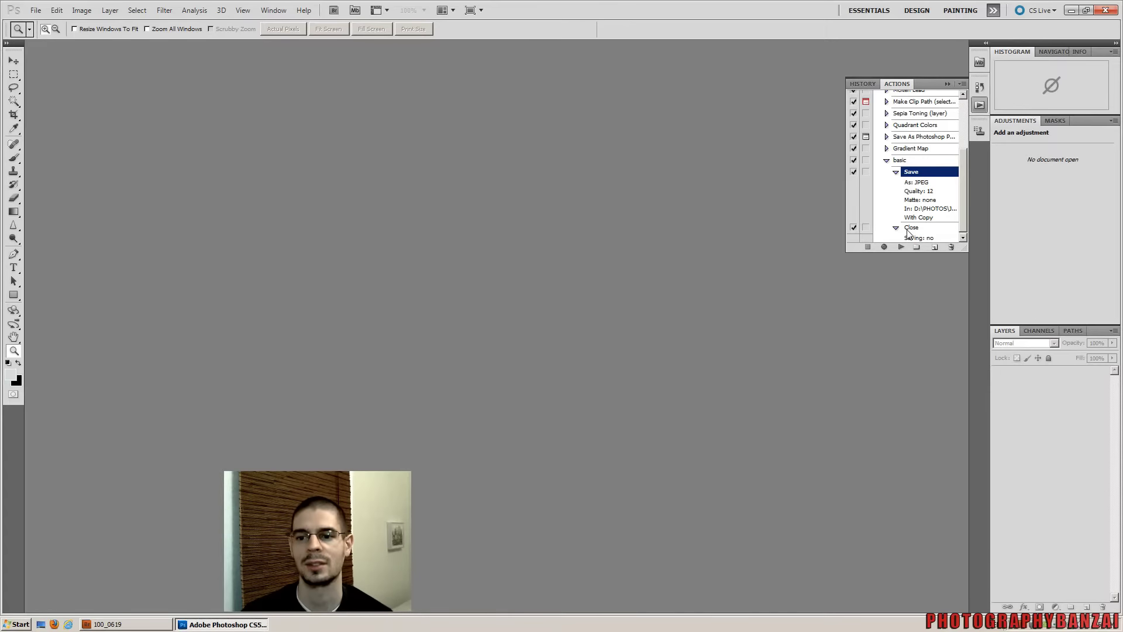
pyautogui.click(895, 172)
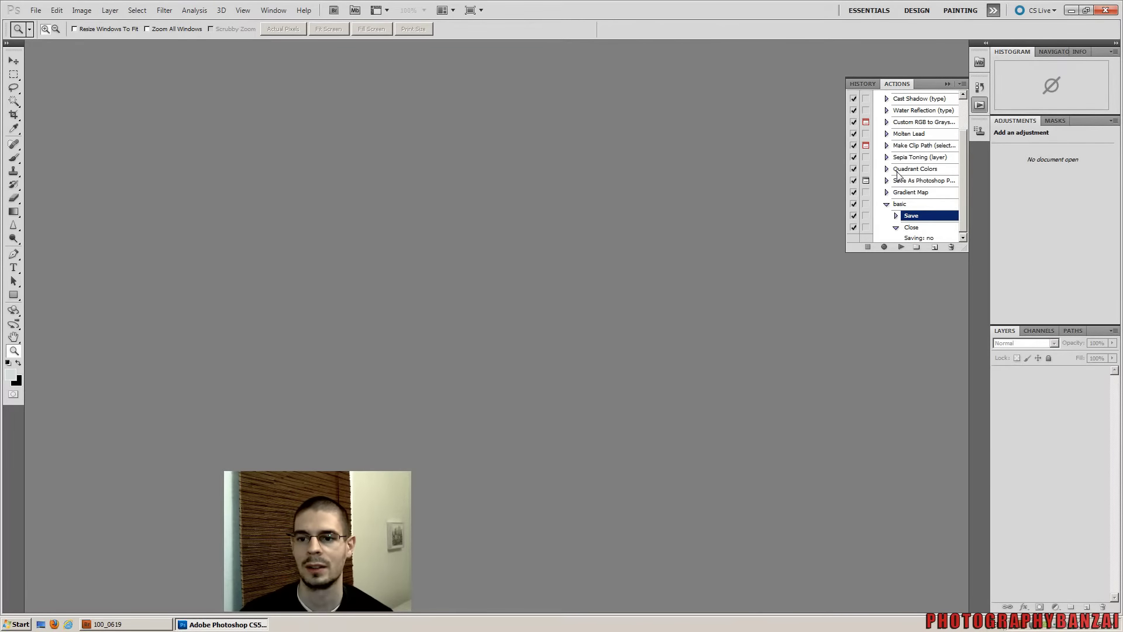
pyautogui.click(896, 227)
pyautogui.click(887, 215)
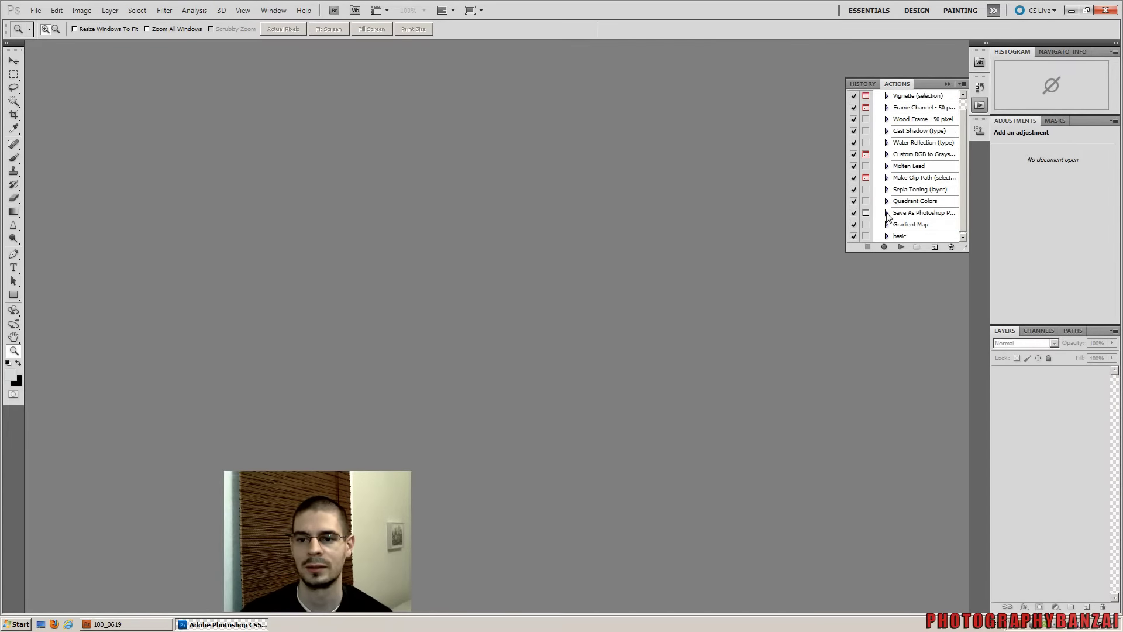
pyautogui.click(913, 237)
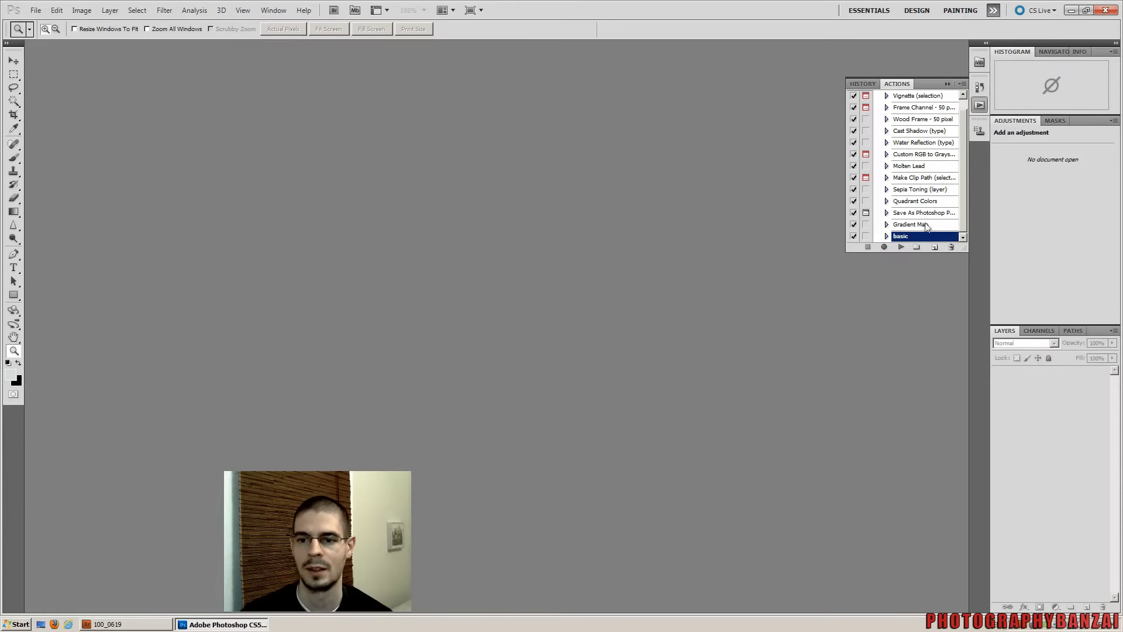
pyautogui.click(979, 105)
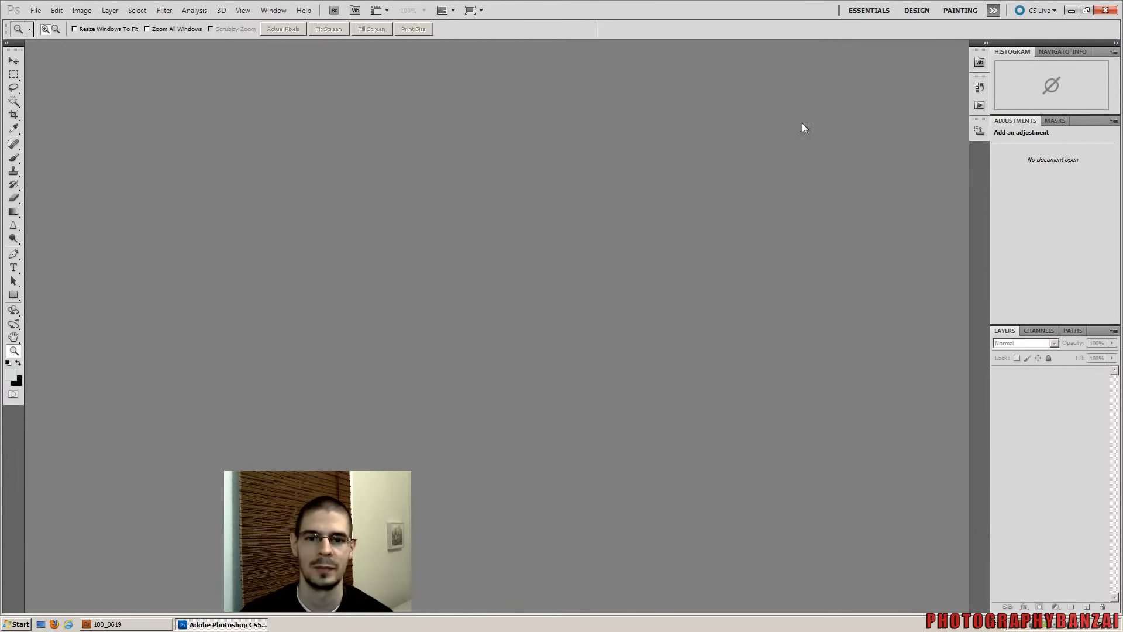
# Open the Batch automation and set it to play the basic action from the Default Actions set
pyautogui.click(36, 10)
pyautogui.moveTo(101, 257)
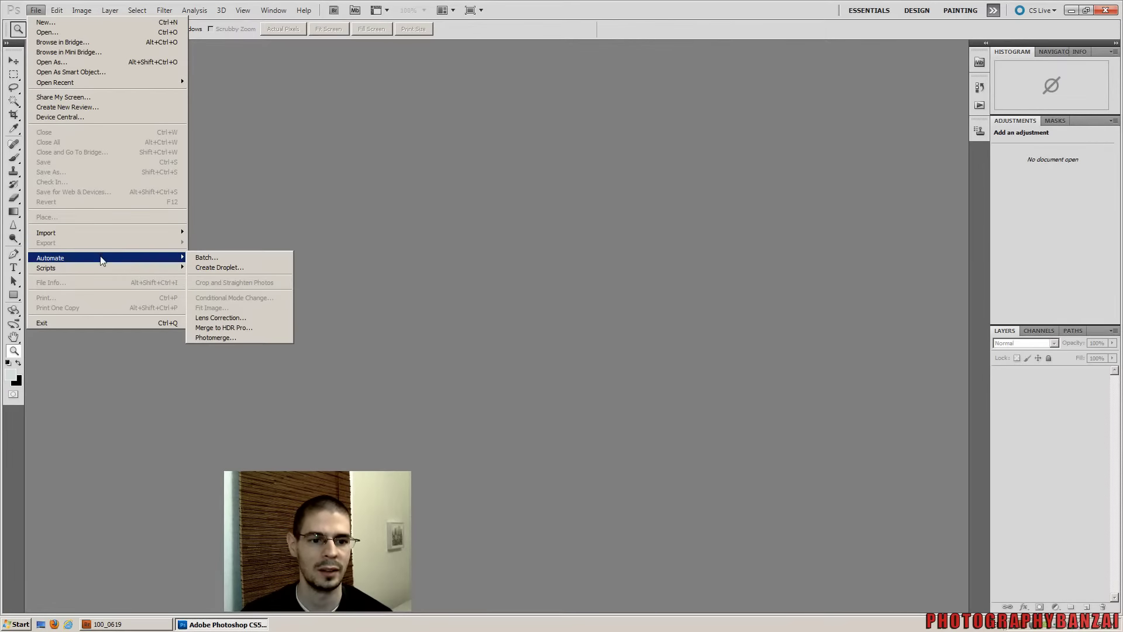
pyautogui.click(260, 259)
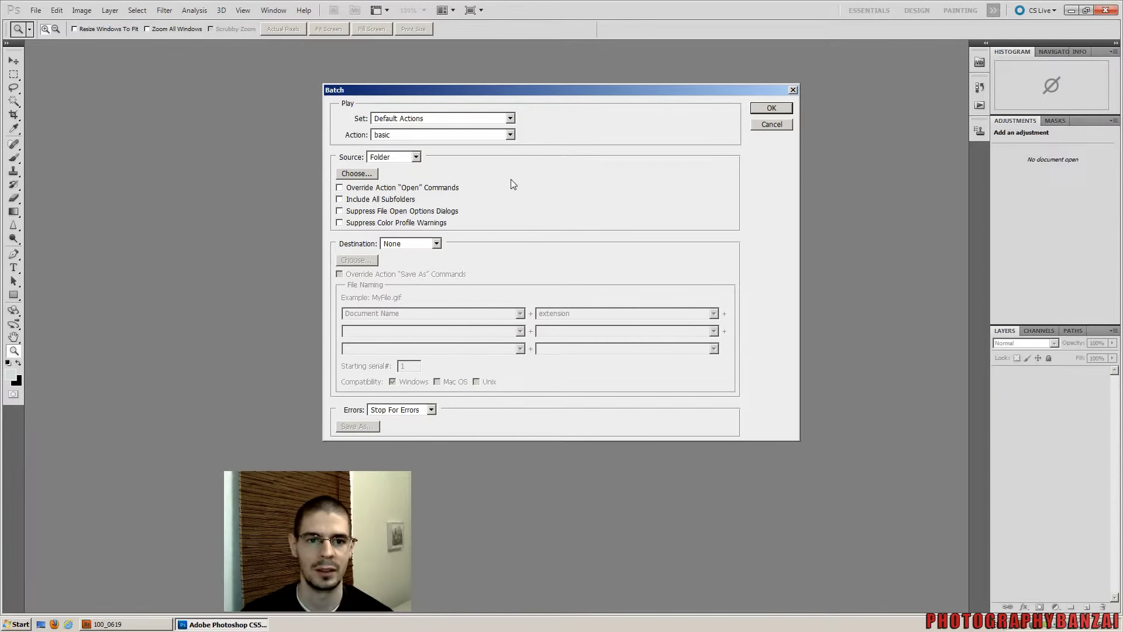
pyautogui.click(510, 119)
pyautogui.click(510, 118)
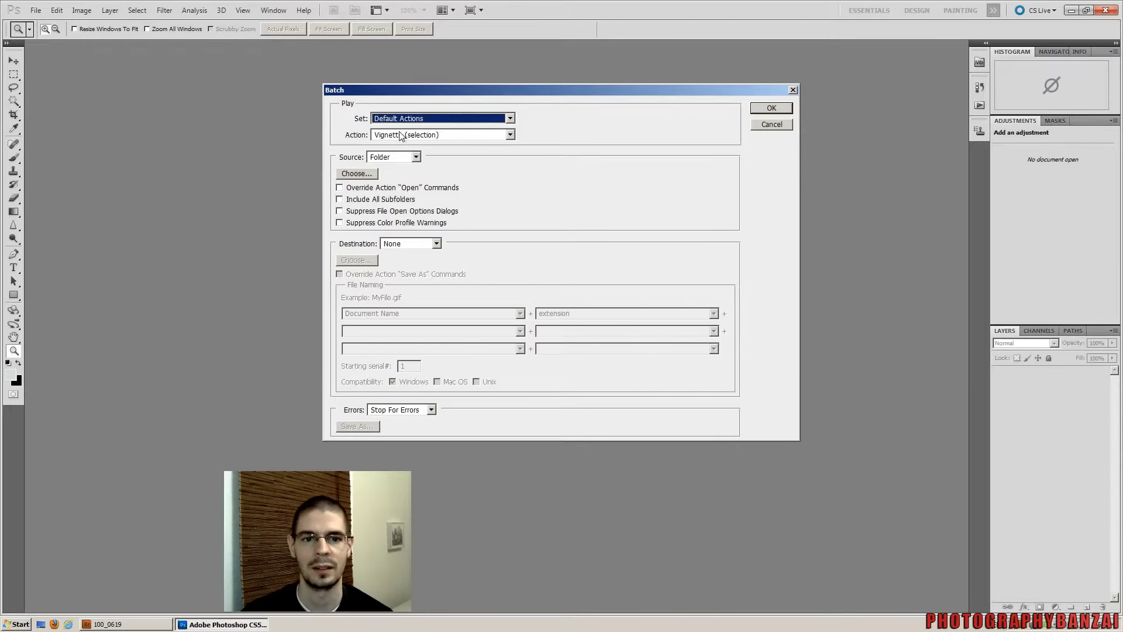
pyautogui.click(510, 135)
pyautogui.click(456, 259)
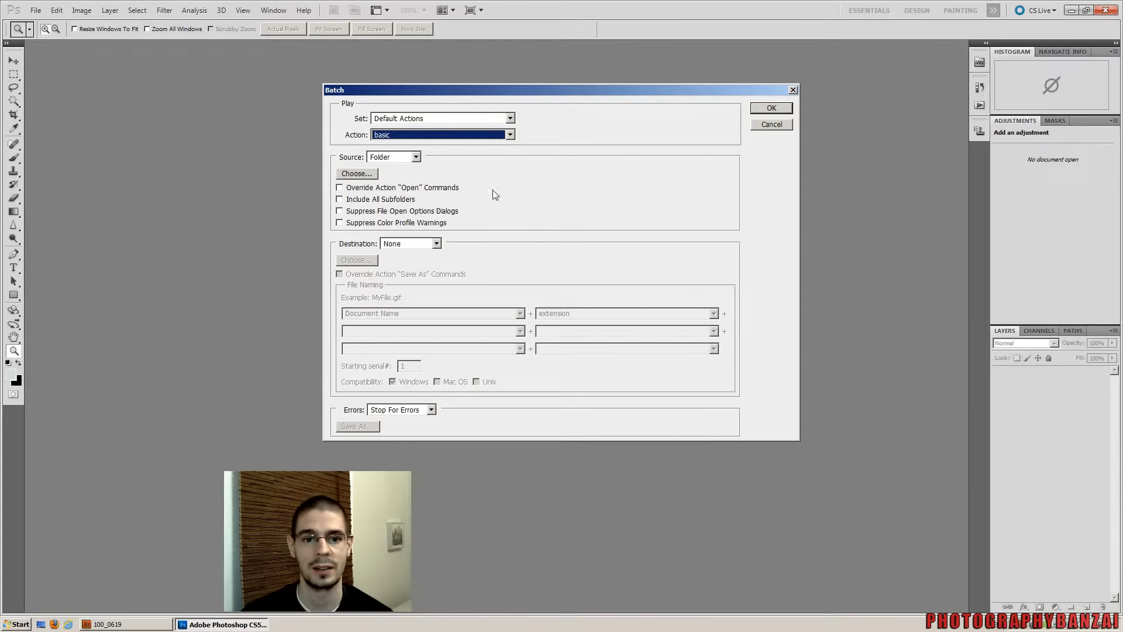
pyautogui.click(510, 118)
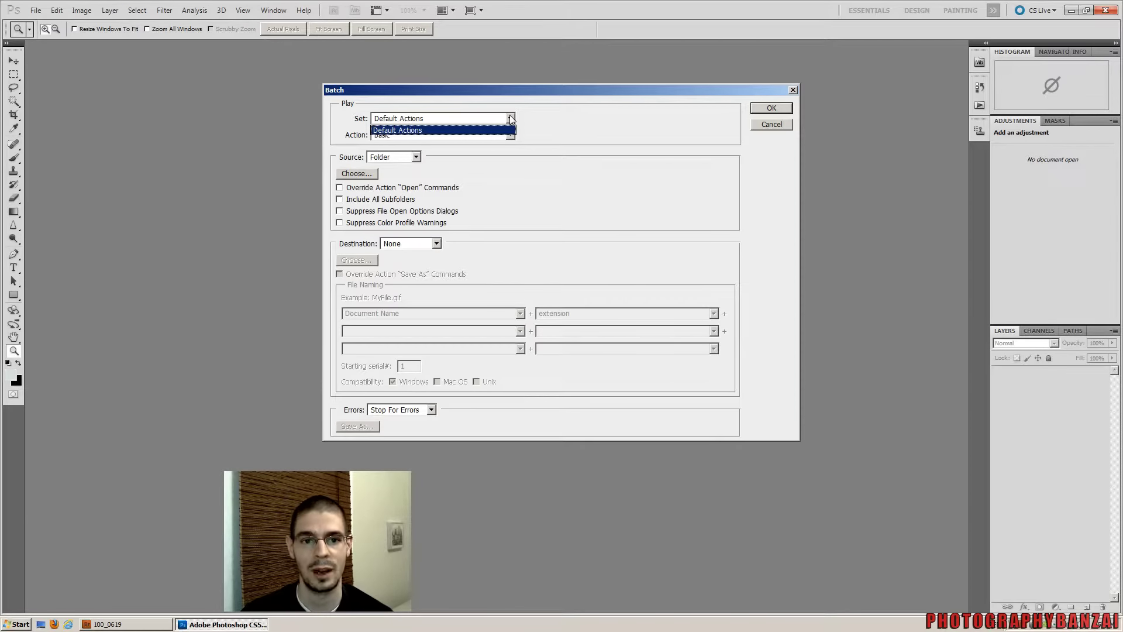
pyautogui.click(504, 130)
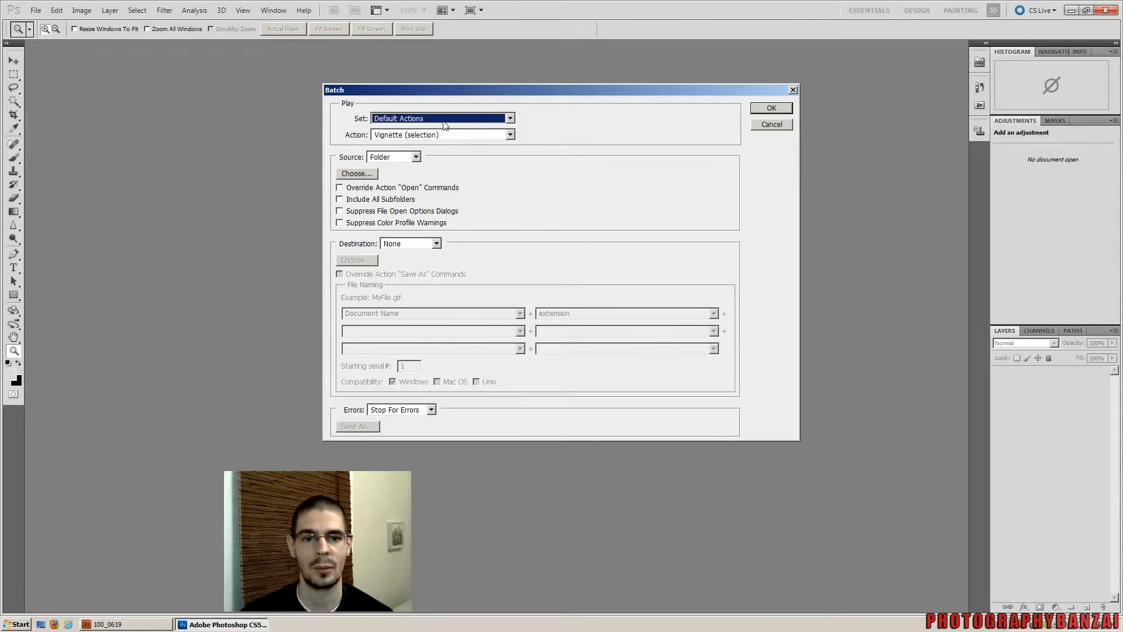
pyautogui.click(509, 134)
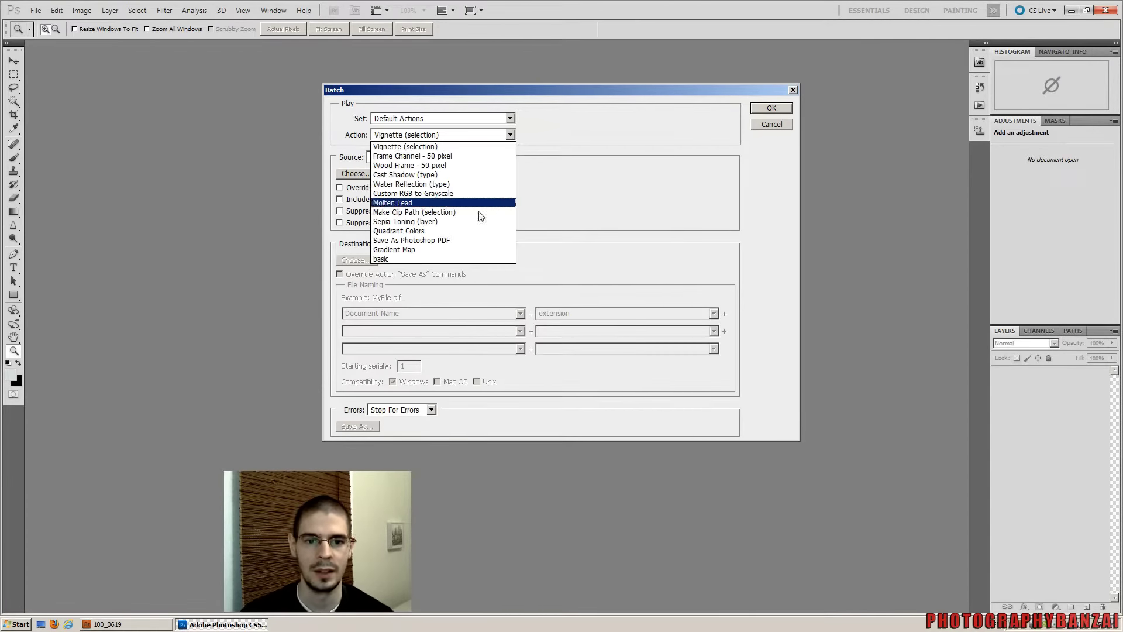
pyautogui.click(443, 259)
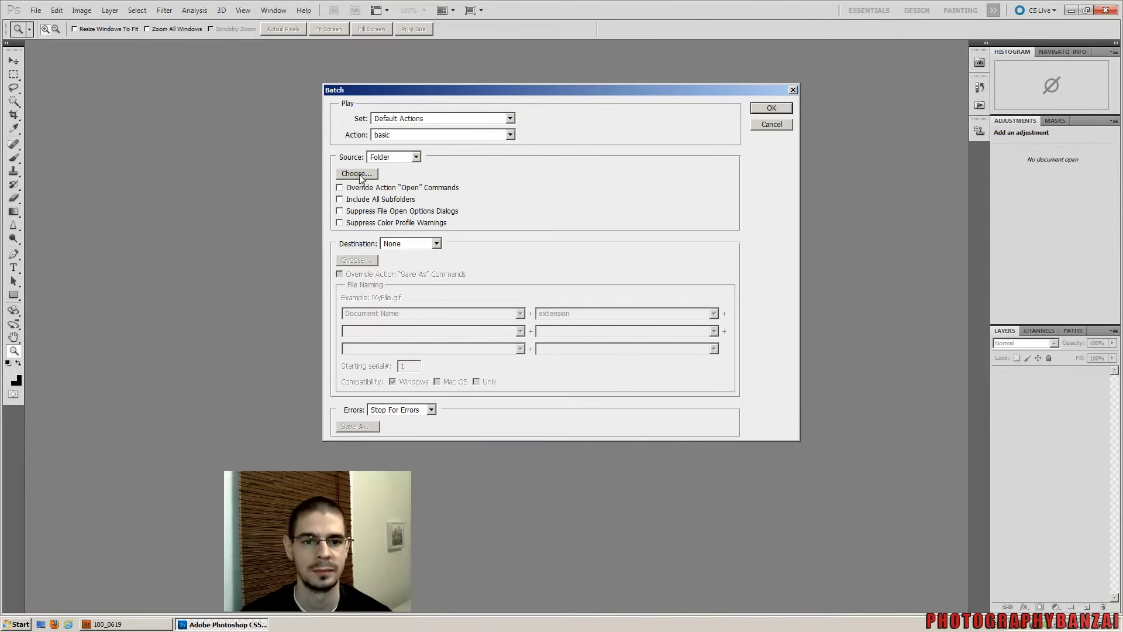
# Keep Folder as the batch source type and start choosing the source folder
pyautogui.click(417, 157)
pyautogui.click(417, 157)
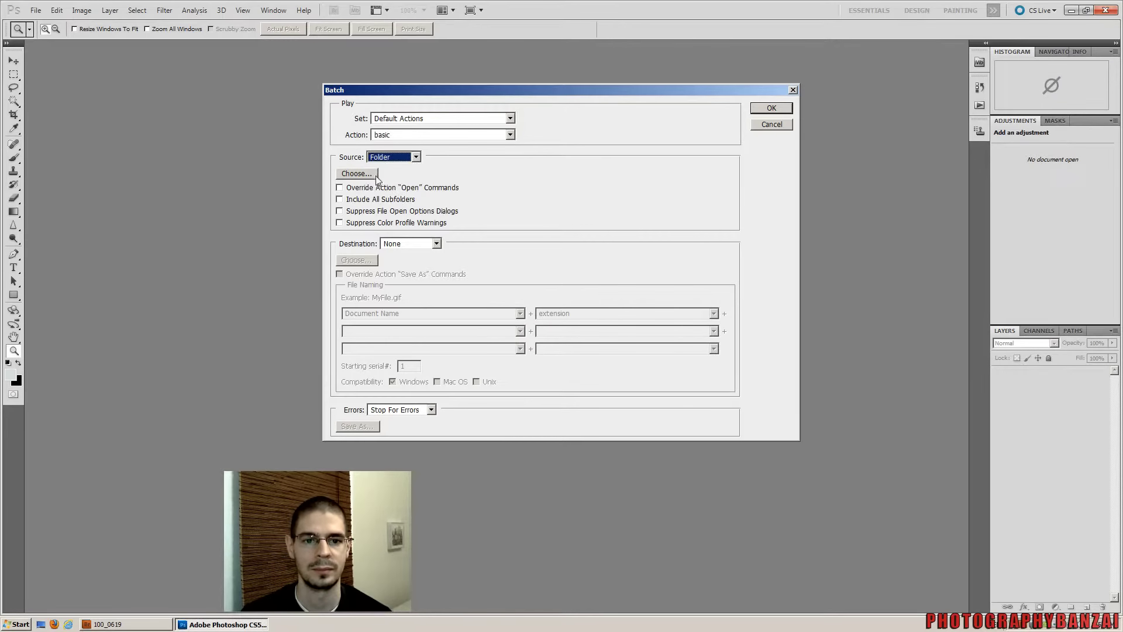
pyautogui.click(373, 174)
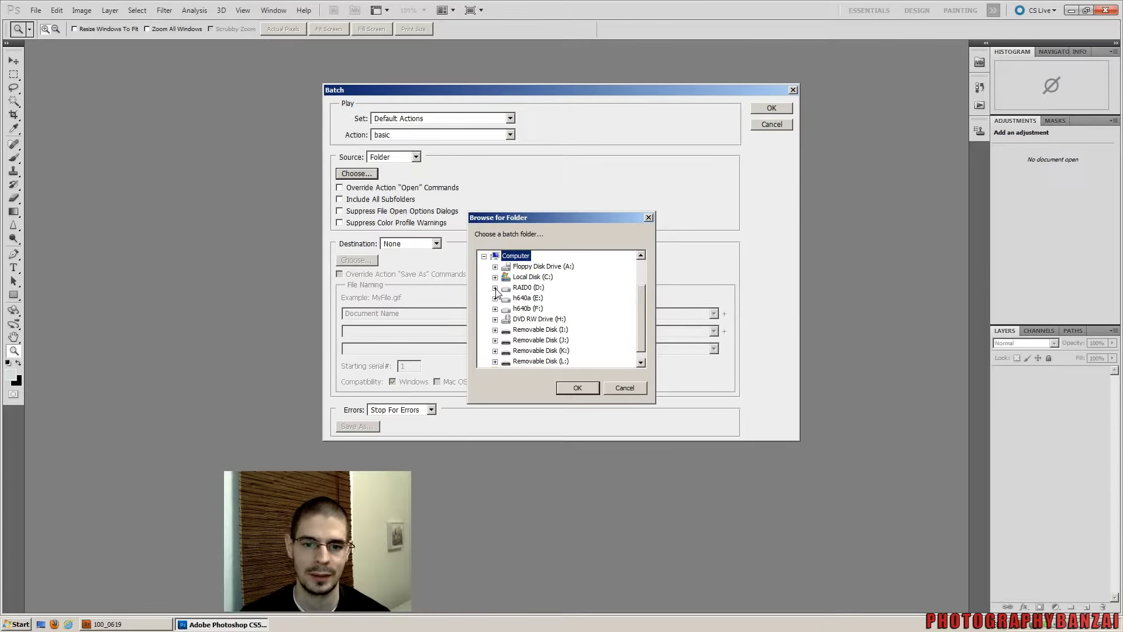
pyautogui.click(496, 308)
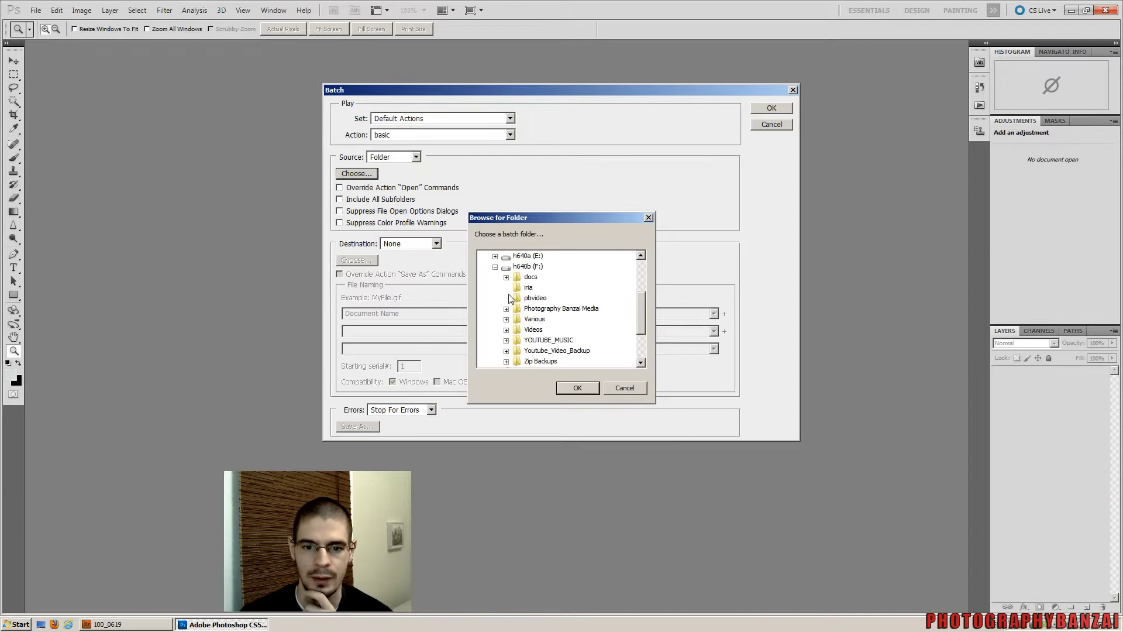
pyautogui.scroll(-1, 509, 298)
pyautogui.scroll(-1, 509, 298)
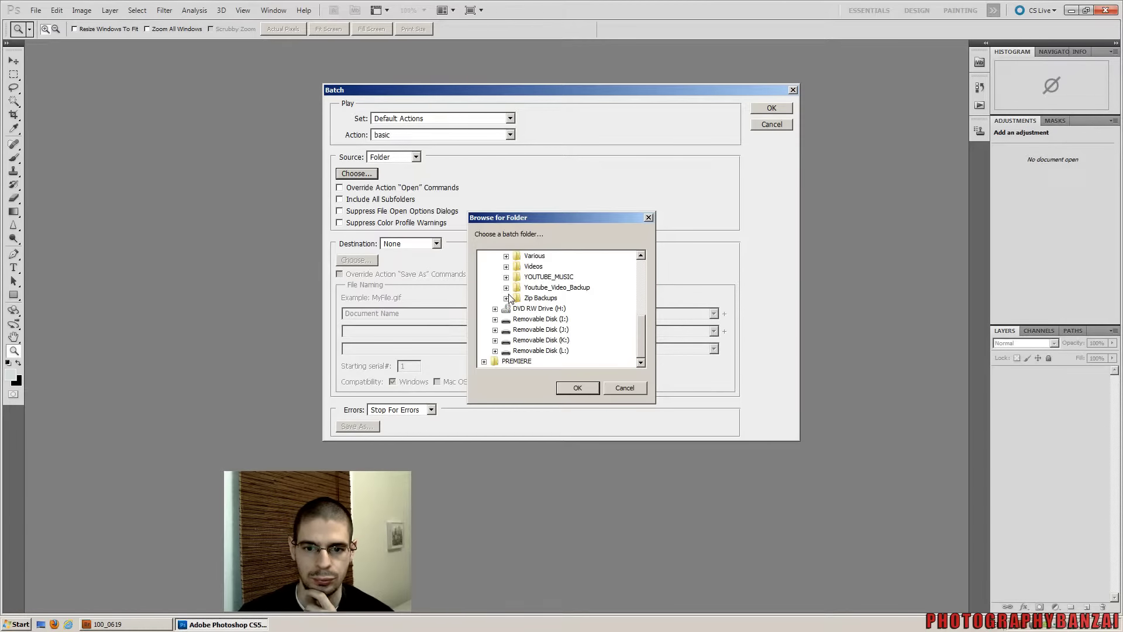
pyautogui.scroll(1, 509, 298)
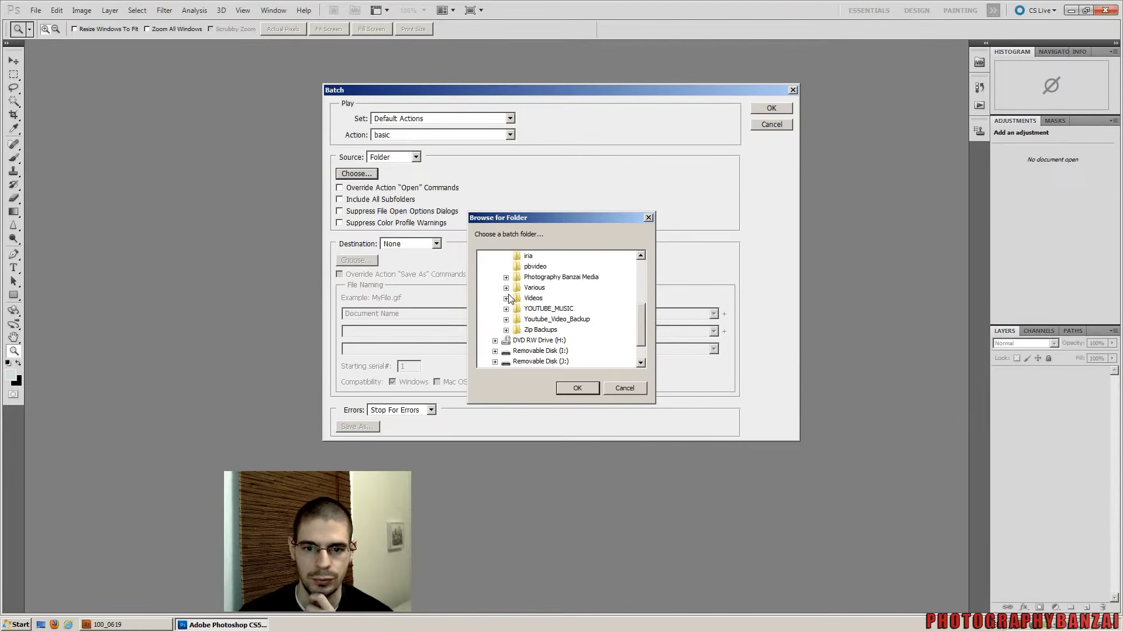
pyautogui.scroll(1, 510, 298)
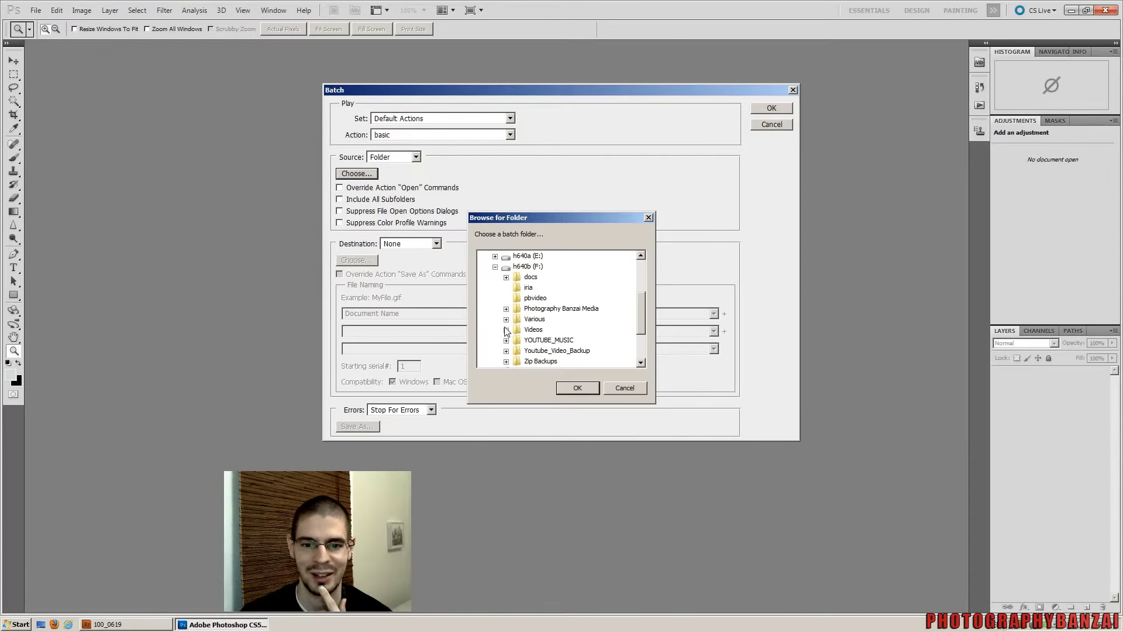
pyautogui.click(495, 267)
# Choose E:\PHOTO_STORE\01_SETS\graffiti_06_19_2012\100_0619 as the batch source folder
pyautogui.click(494, 288)
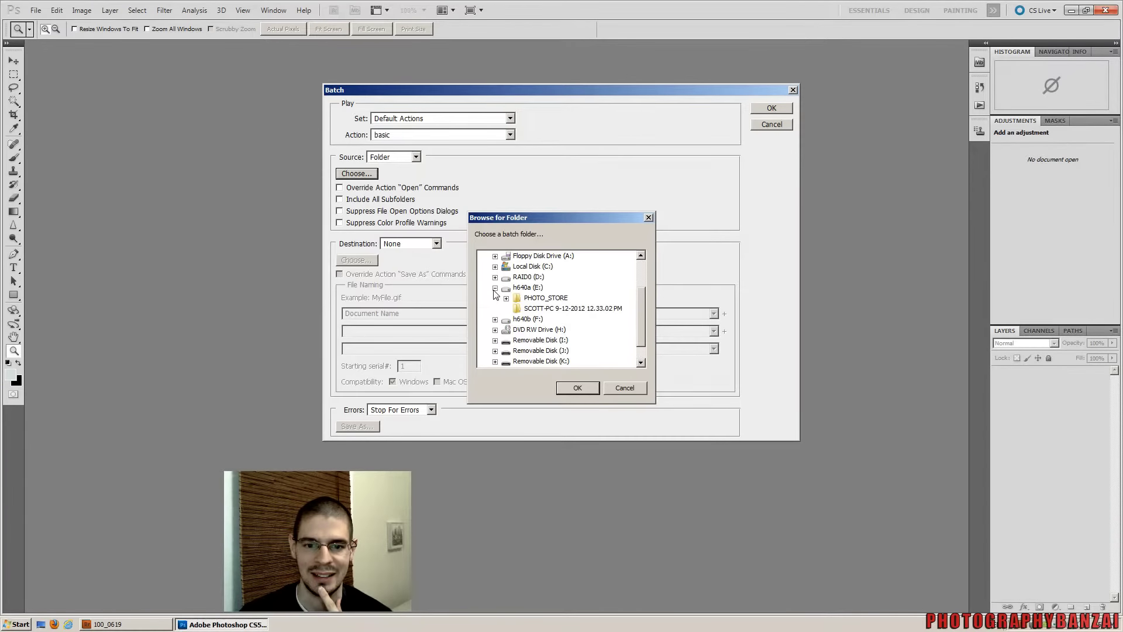
pyautogui.click(506, 298)
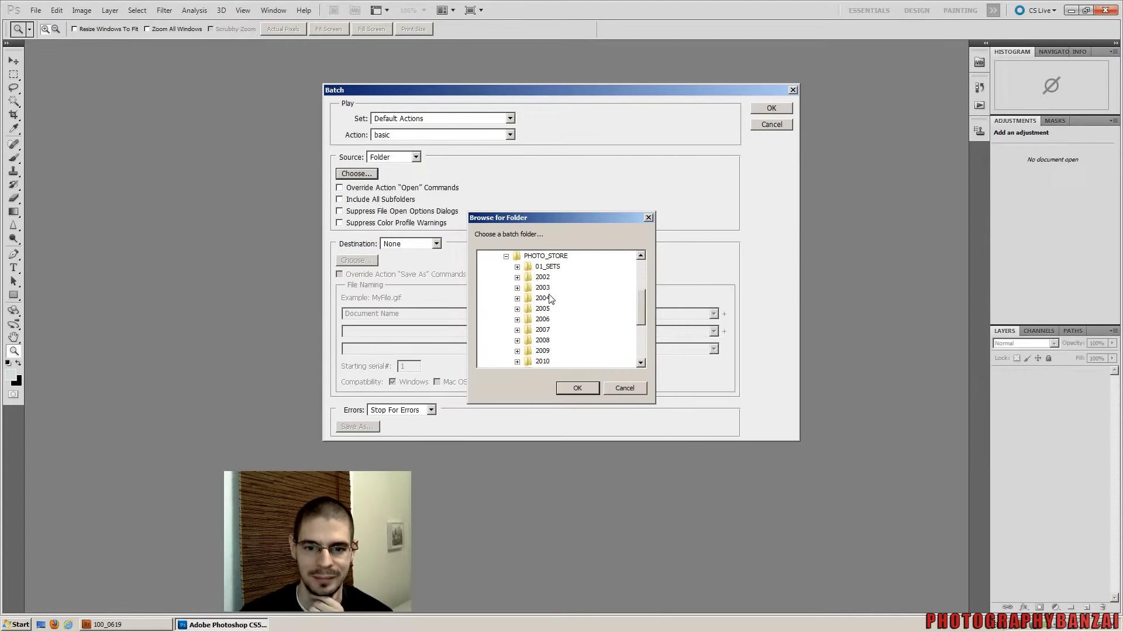
pyautogui.click(517, 266)
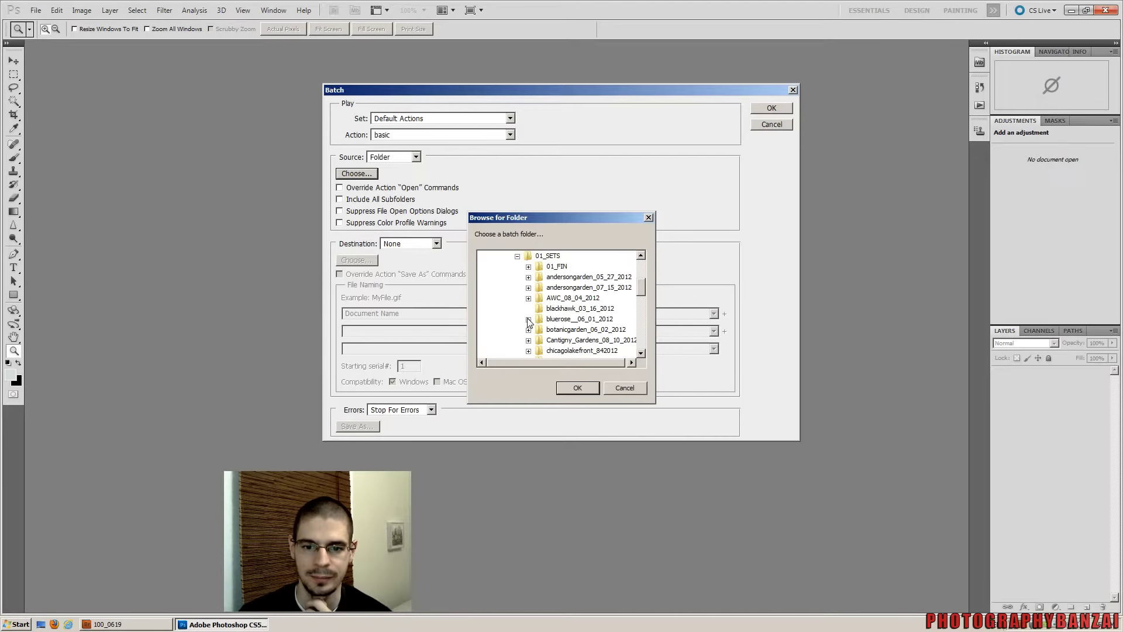
pyautogui.scroll(-2, 528, 321)
pyautogui.scroll(-1, 529, 321)
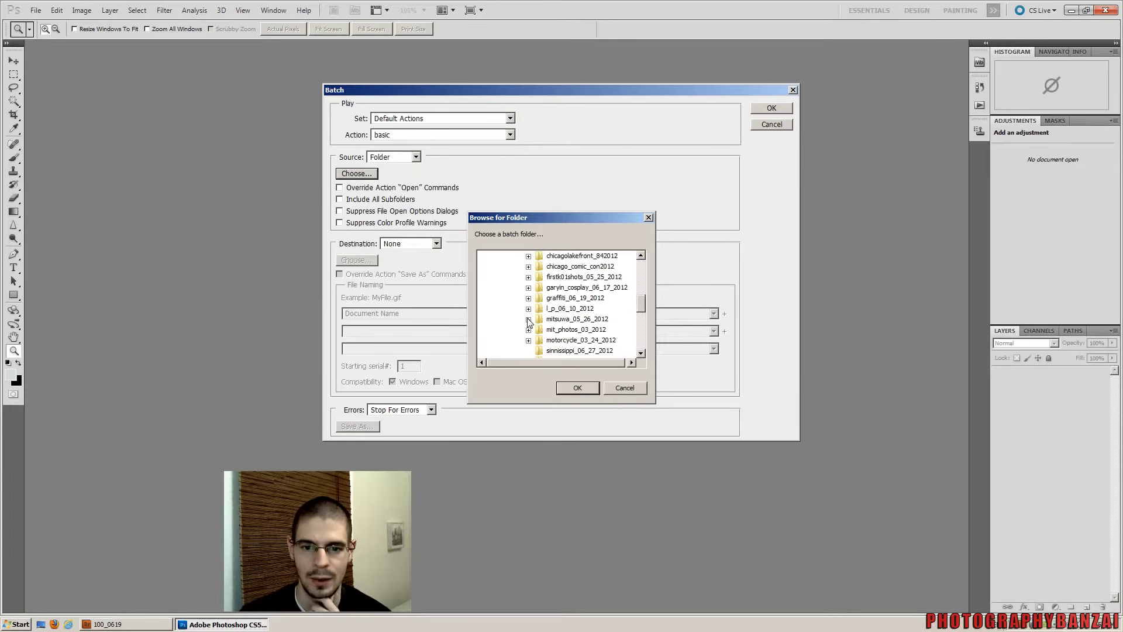
pyautogui.click(529, 298)
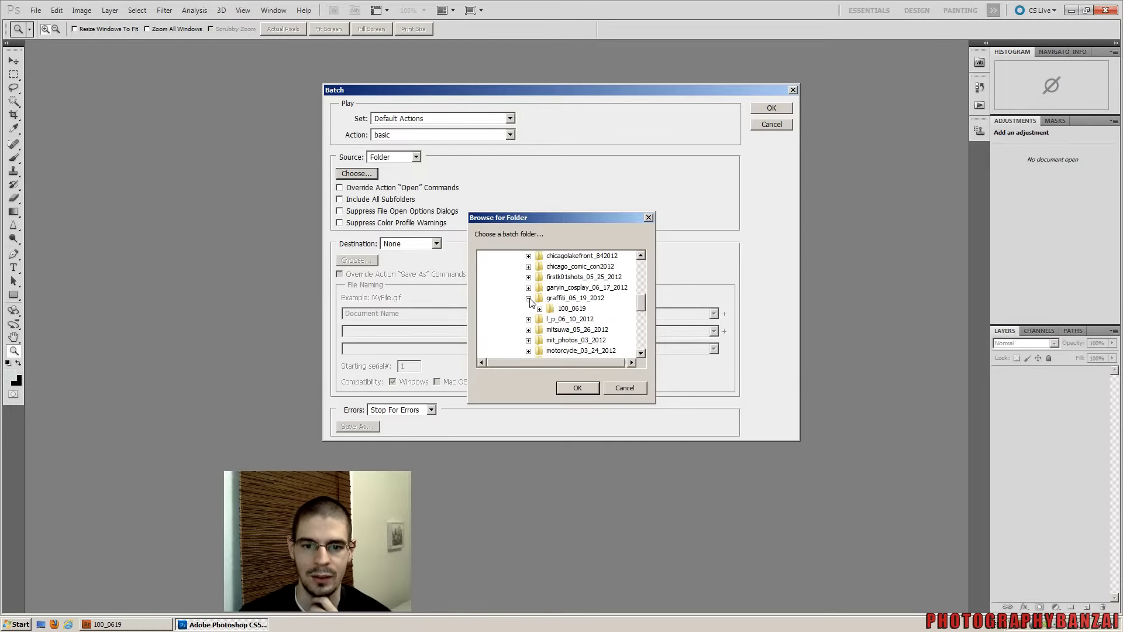
pyautogui.click(562, 310)
pyautogui.click(573, 389)
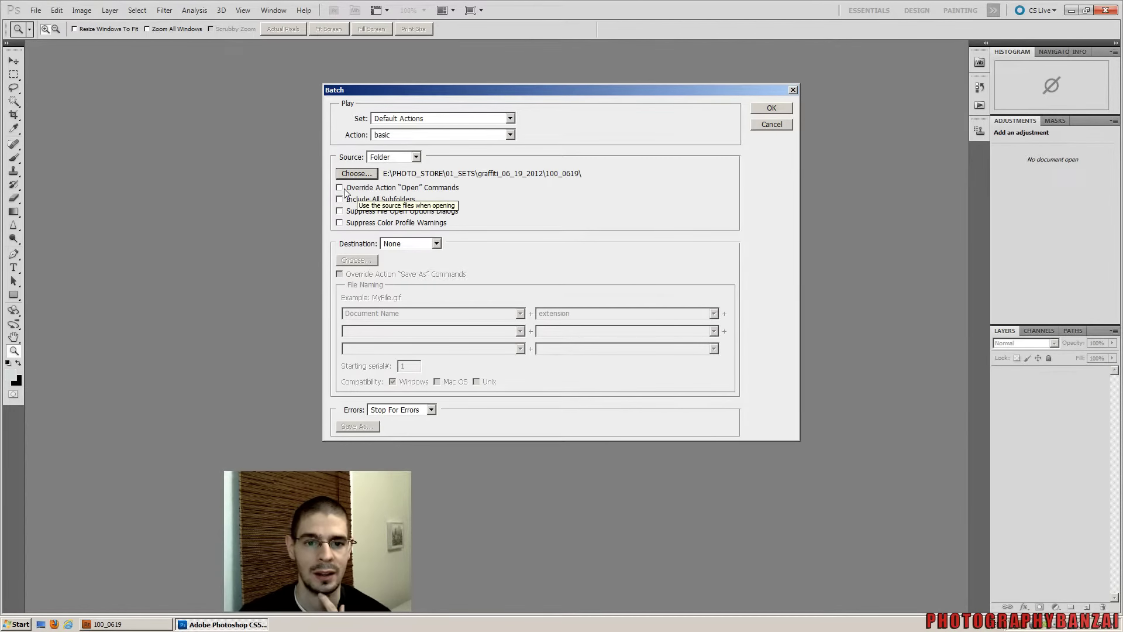
# Suppress file open options dialogs and color profile warnings for the batch, and set its destination to Folder
pyautogui.click(413, 213)
pyautogui.click(400, 223)
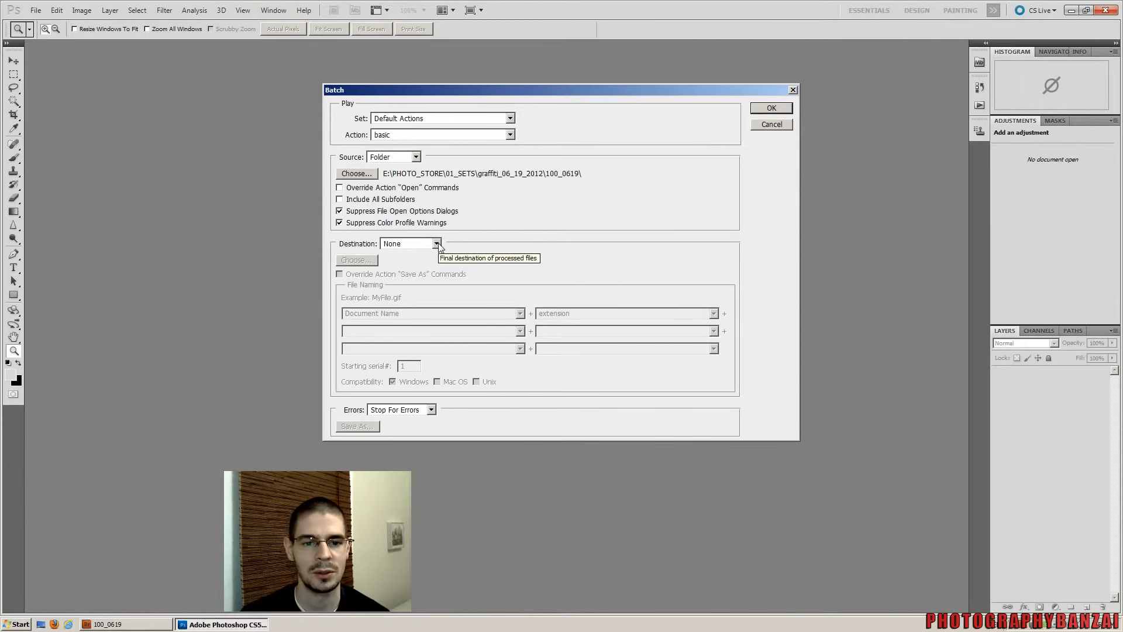
pyautogui.click(437, 244)
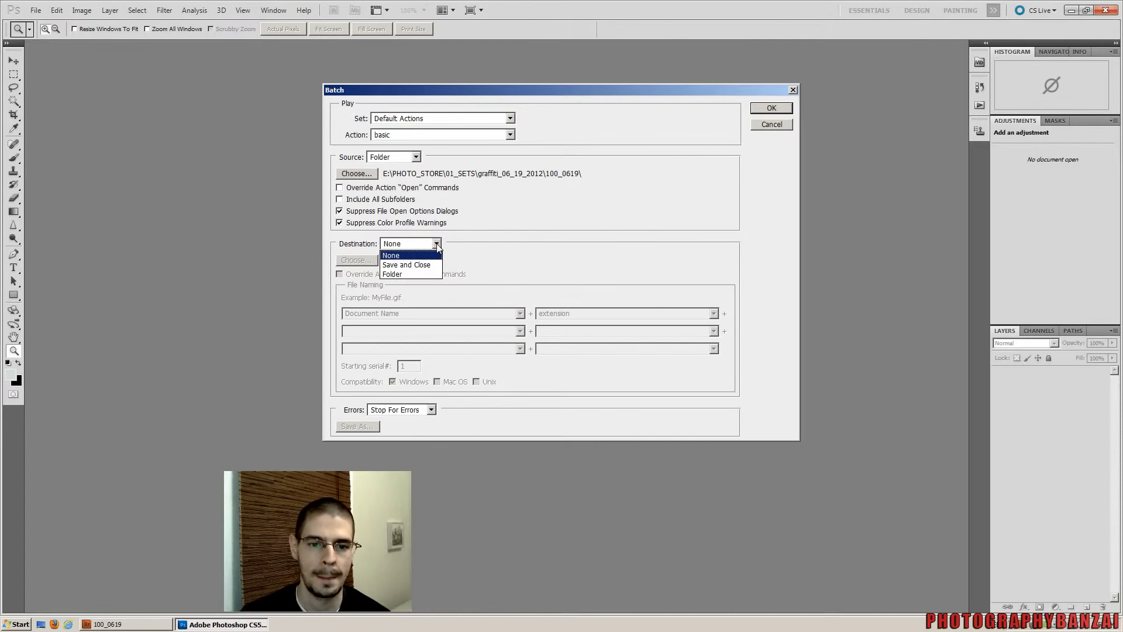
pyautogui.click(404, 274)
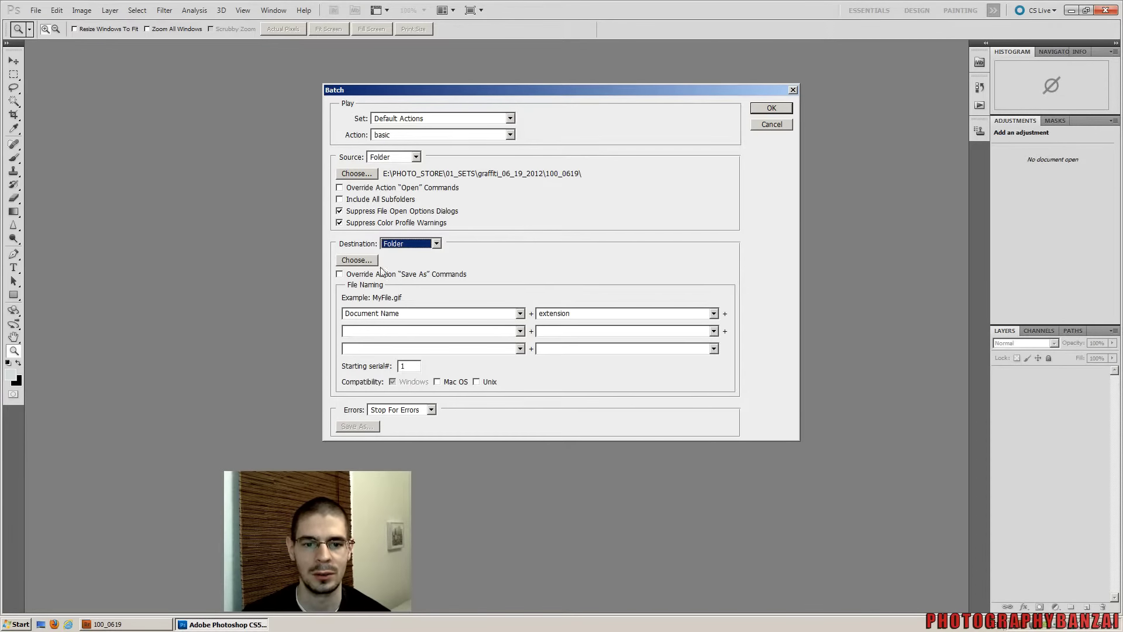
# Choose D:\PHOTOS\JPEGS as the batch destination folder
pyautogui.click(366, 263)
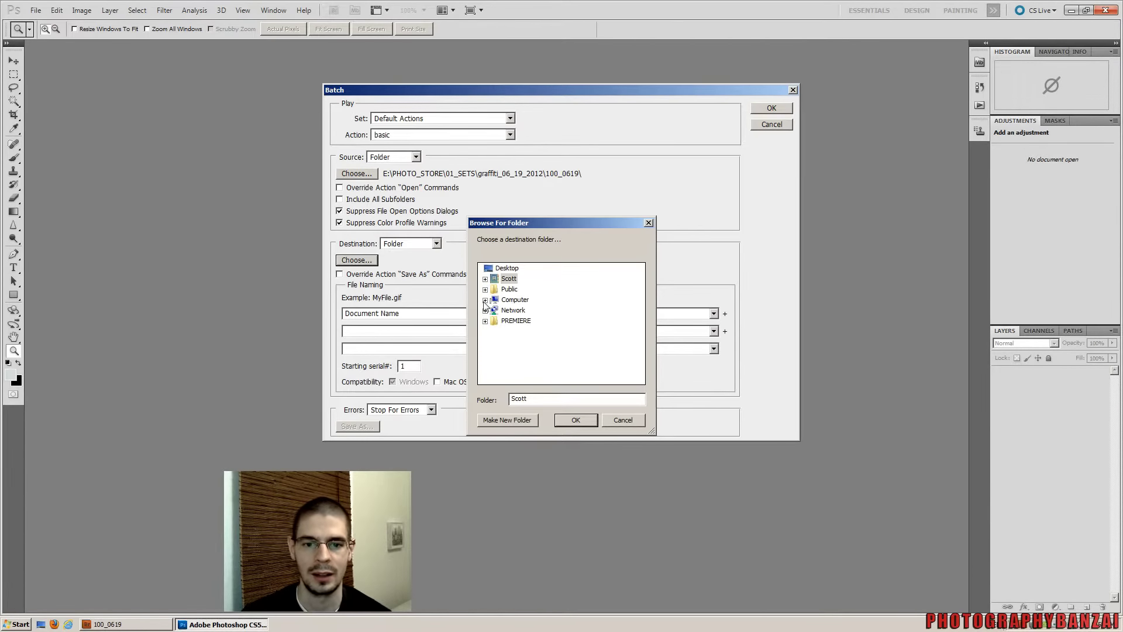
pyautogui.click(485, 299)
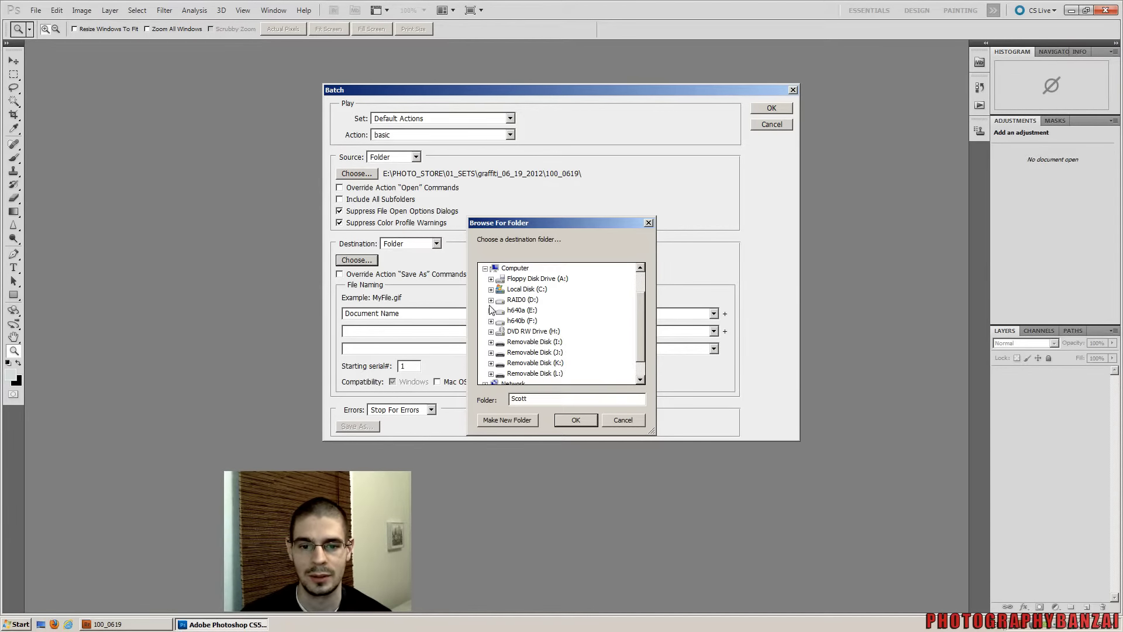
pyautogui.click(491, 300)
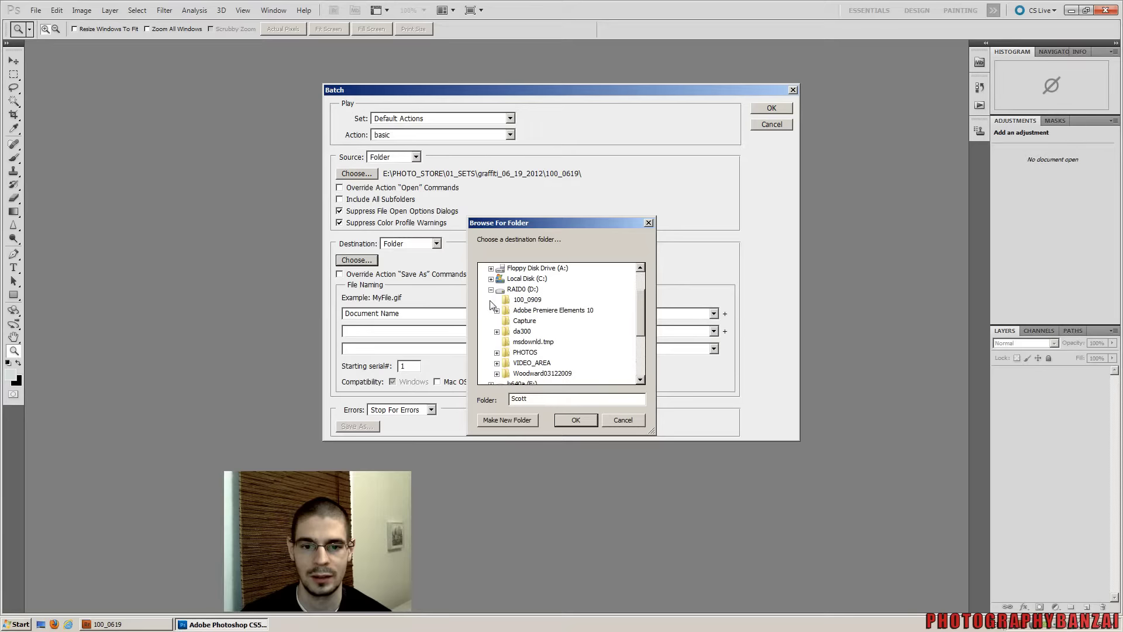
pyautogui.click(497, 353)
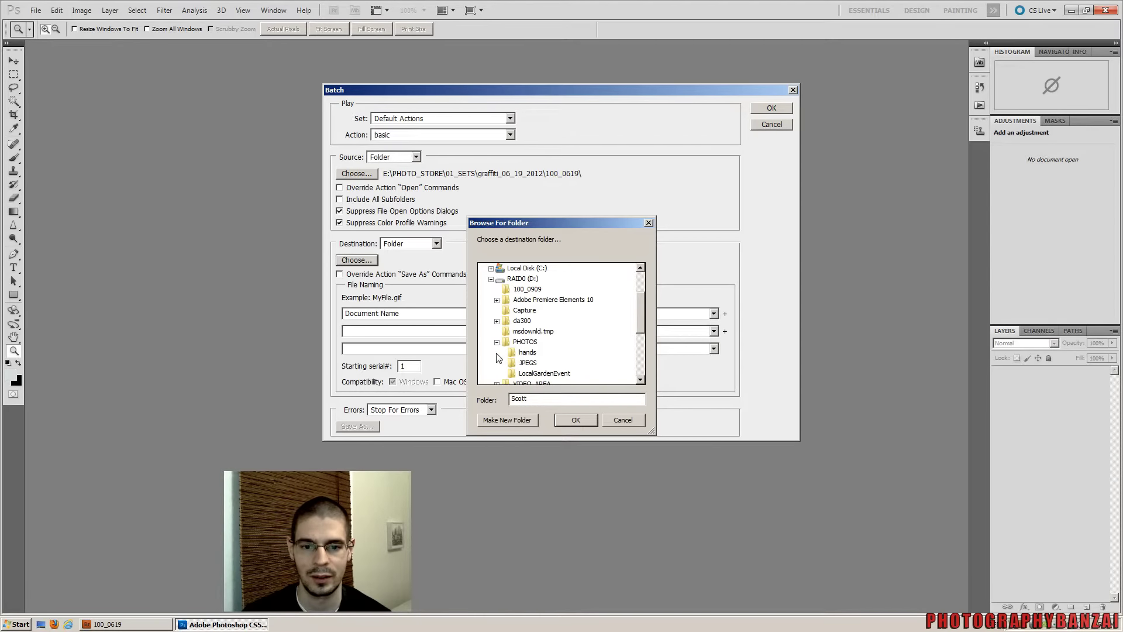
pyautogui.click(528, 363)
pyautogui.click(585, 420)
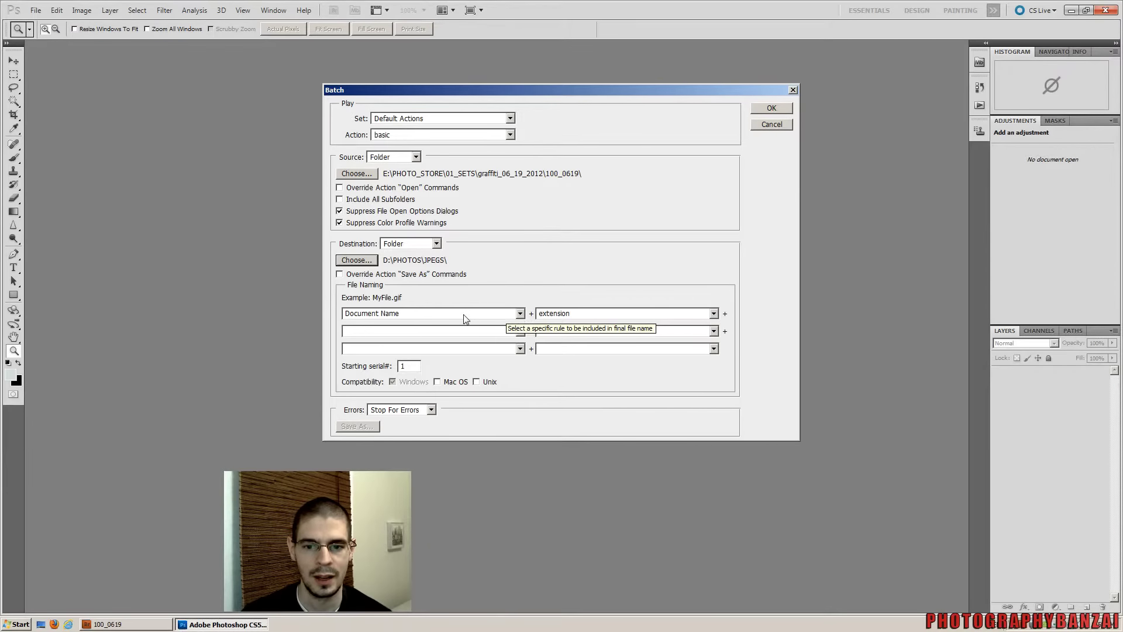
# Keep Document Name as the first file naming rule and enable Mac OS and Unix file name compatibility
pyautogui.click(520, 314)
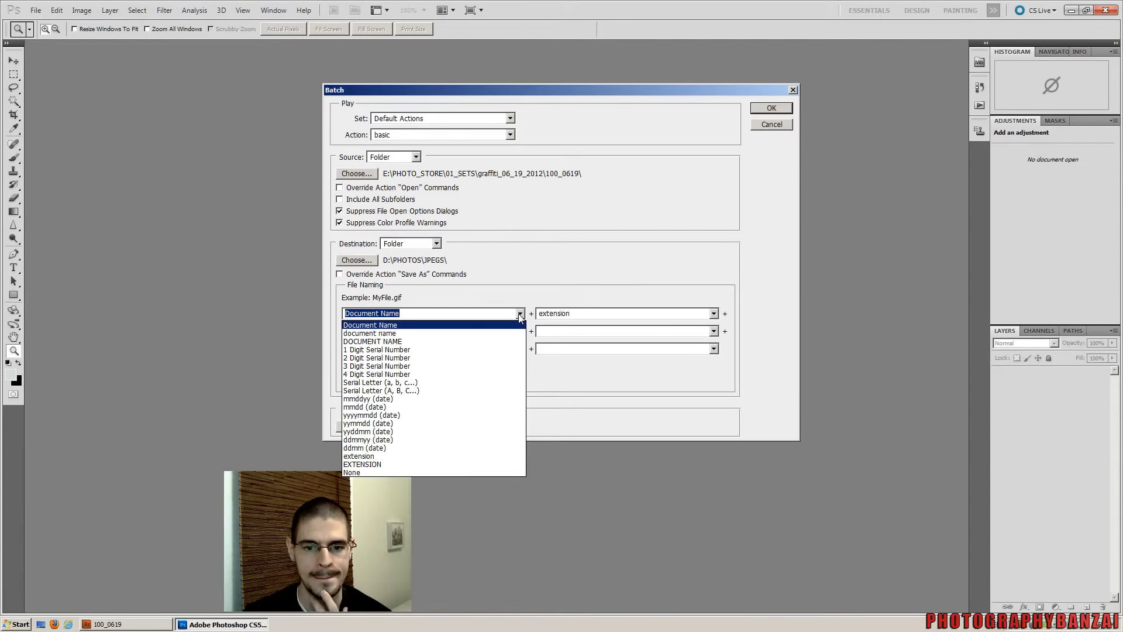
pyautogui.click(521, 317)
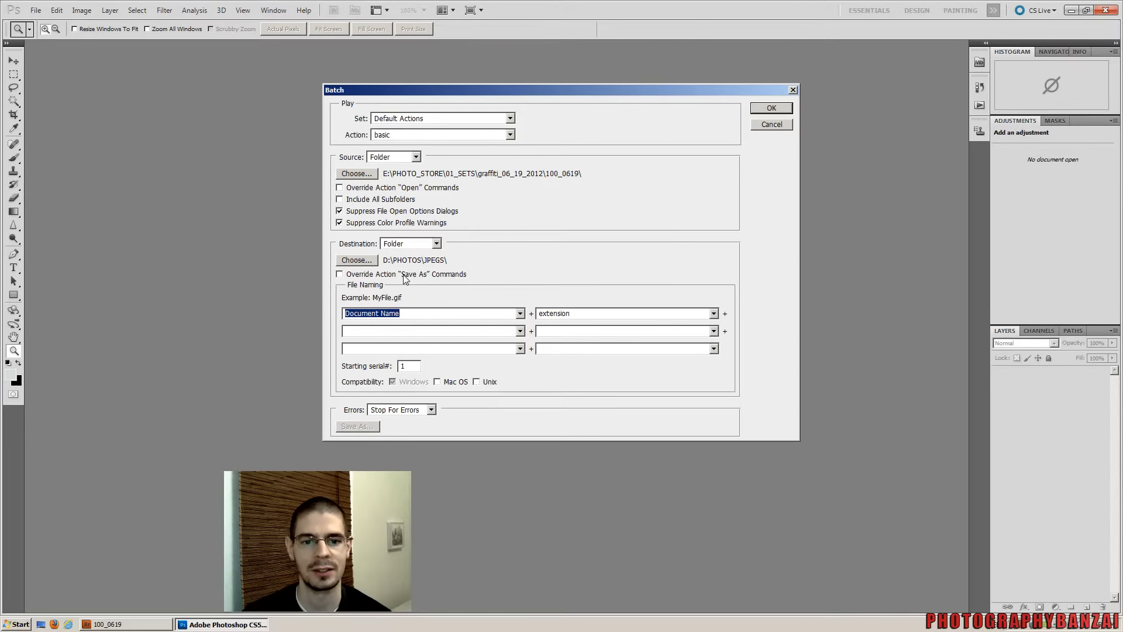
pyautogui.click(594, 283)
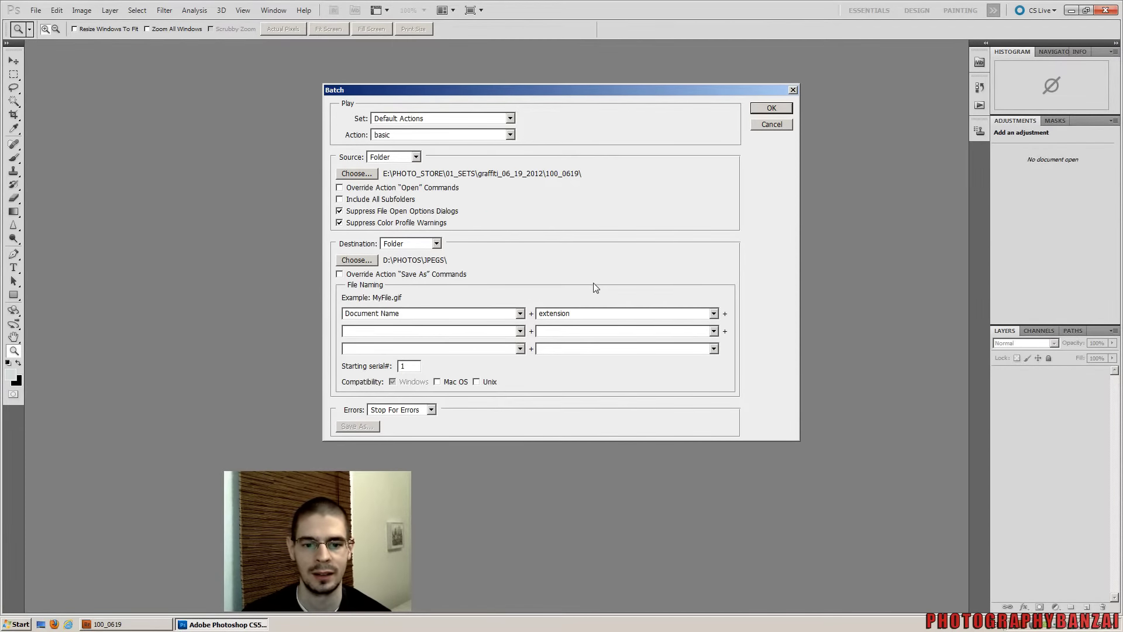
pyautogui.click(437, 382)
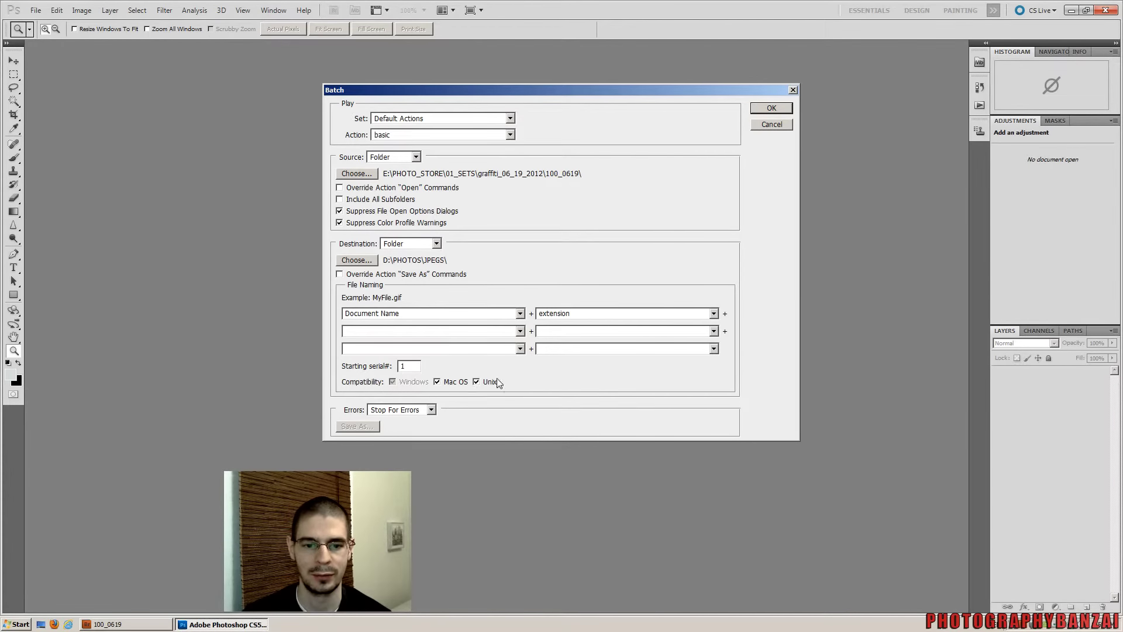
# Set the batch error handling to Log Errors To File
pyautogui.click(430, 411)
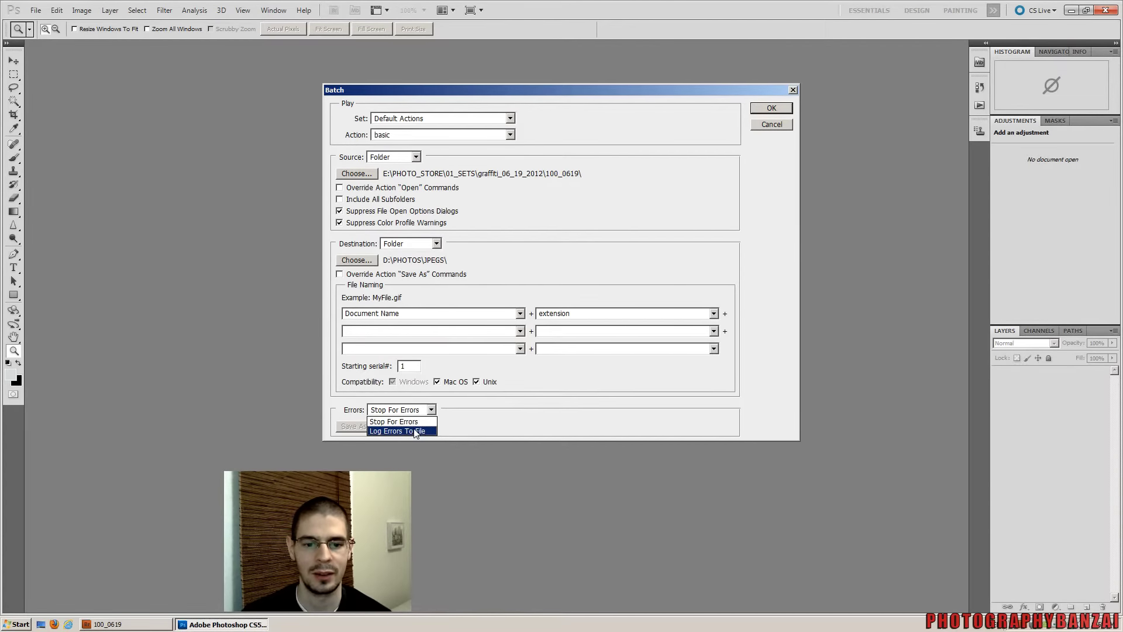
pyautogui.click(414, 431)
pyautogui.click(432, 411)
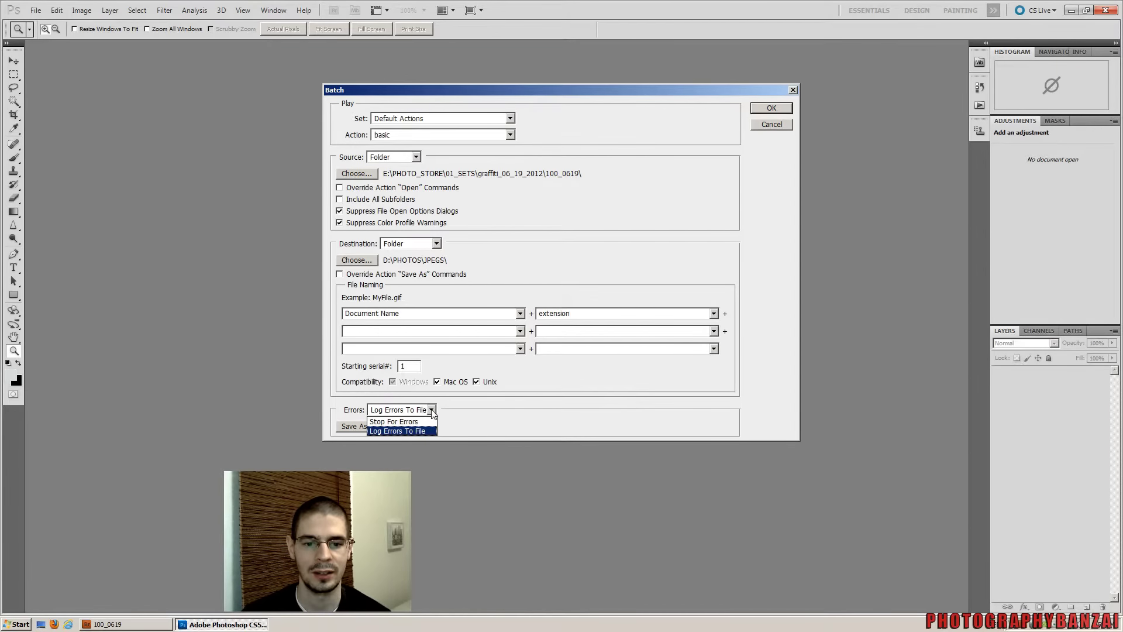
pyautogui.click(432, 411)
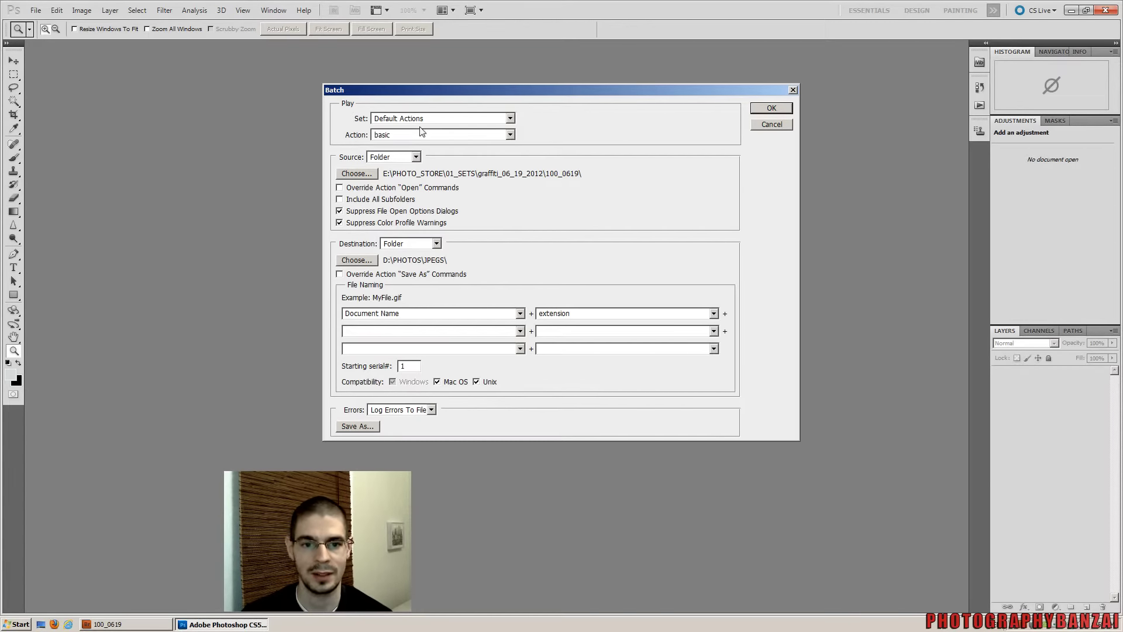
# Specify Untitled.txt in the Adobe Photoshop CS5.1 (64 Bit) folder as the error log and run the batch
pyautogui.click(772, 108)
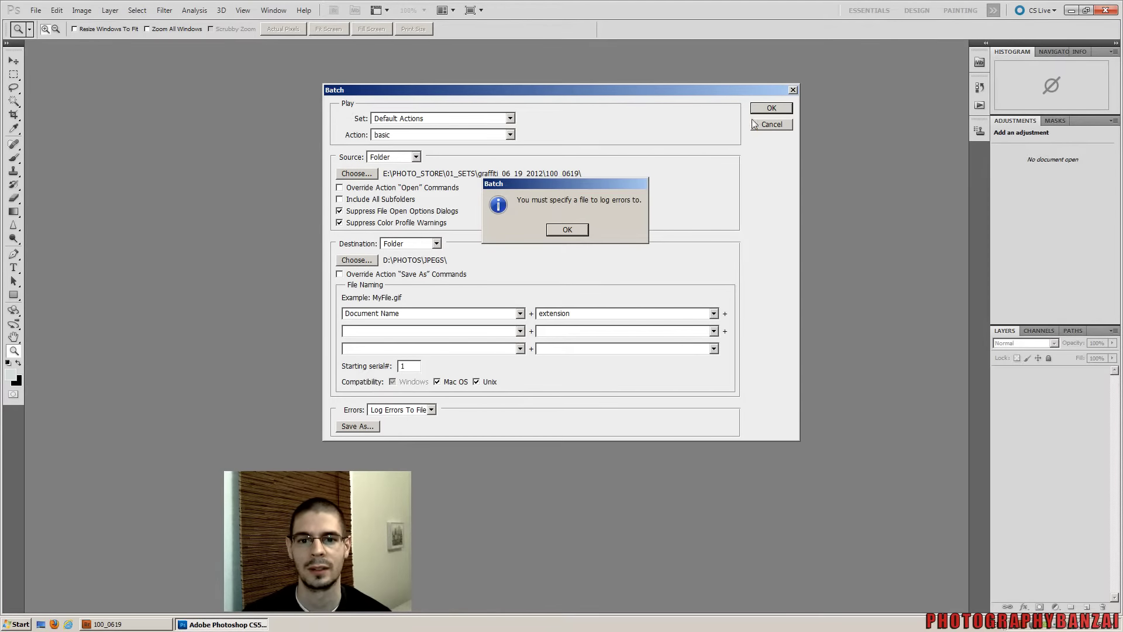
pyautogui.click(579, 232)
pyautogui.click(374, 427)
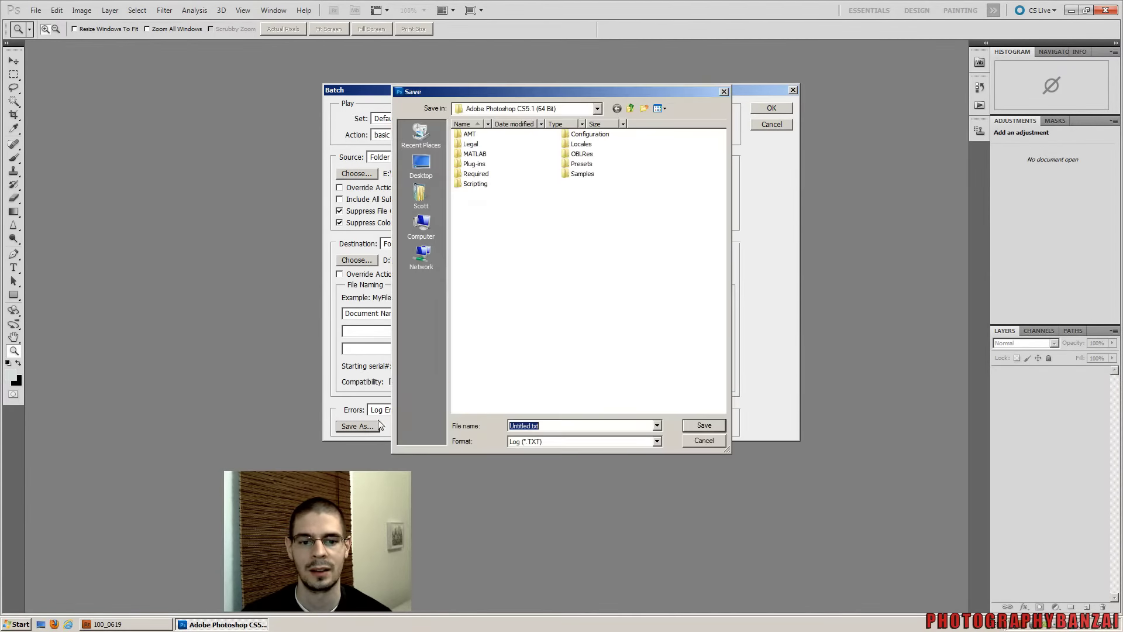
pyautogui.click(701, 427)
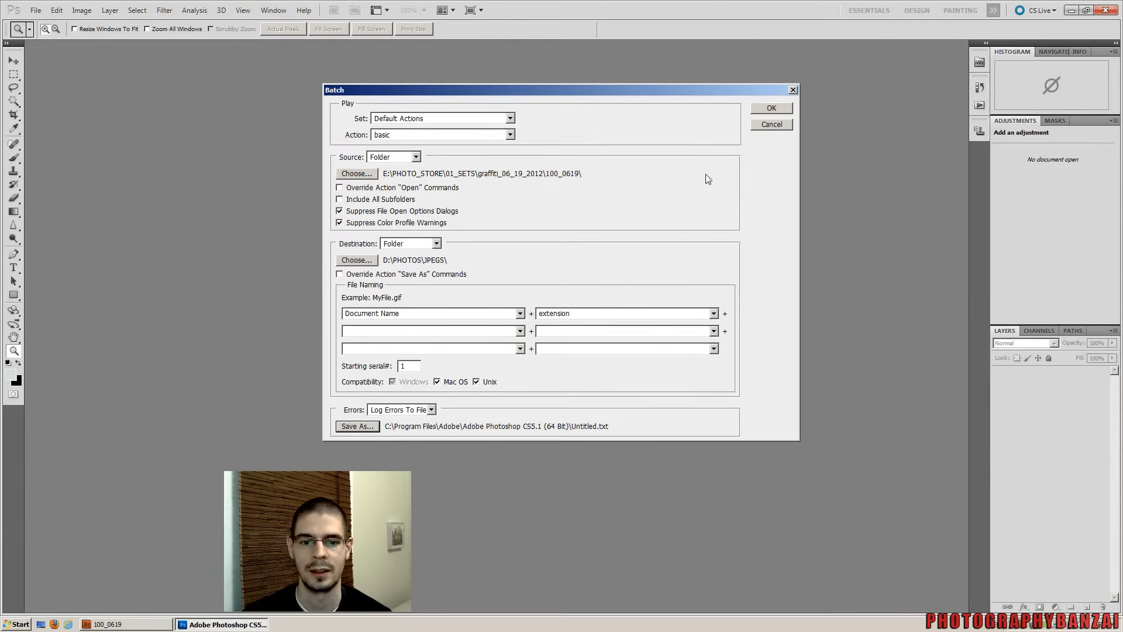
pyautogui.click(770, 110)
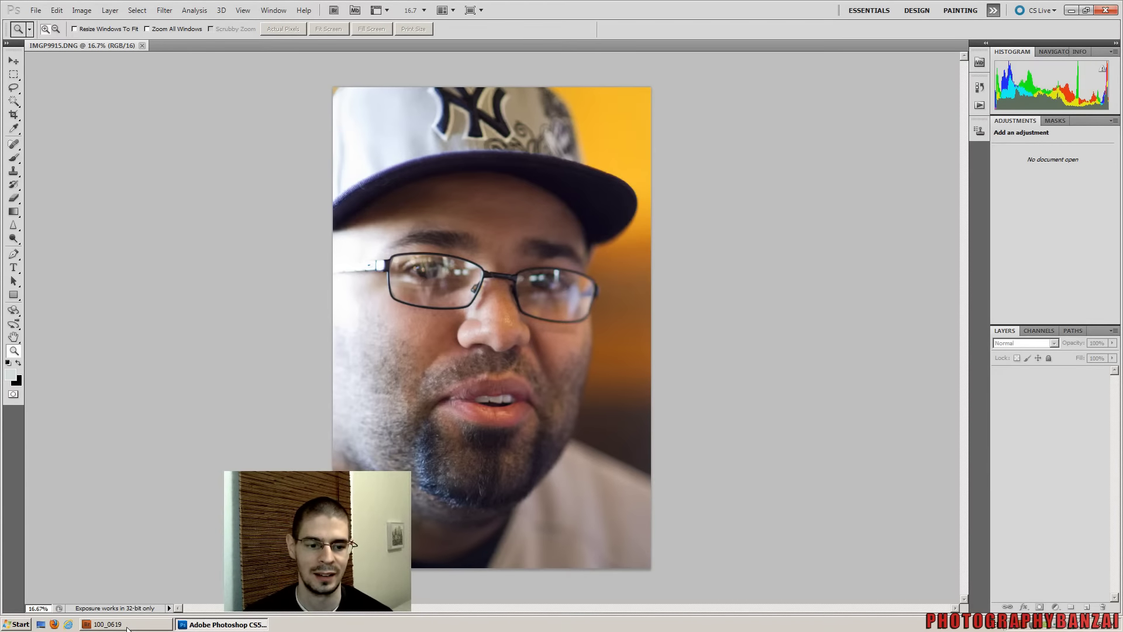
# Switch to Windows Explorer and browse to D:\PHOTOS\JPEGS to check the JPEGs being written by the batch
pyautogui.click(16, 625)
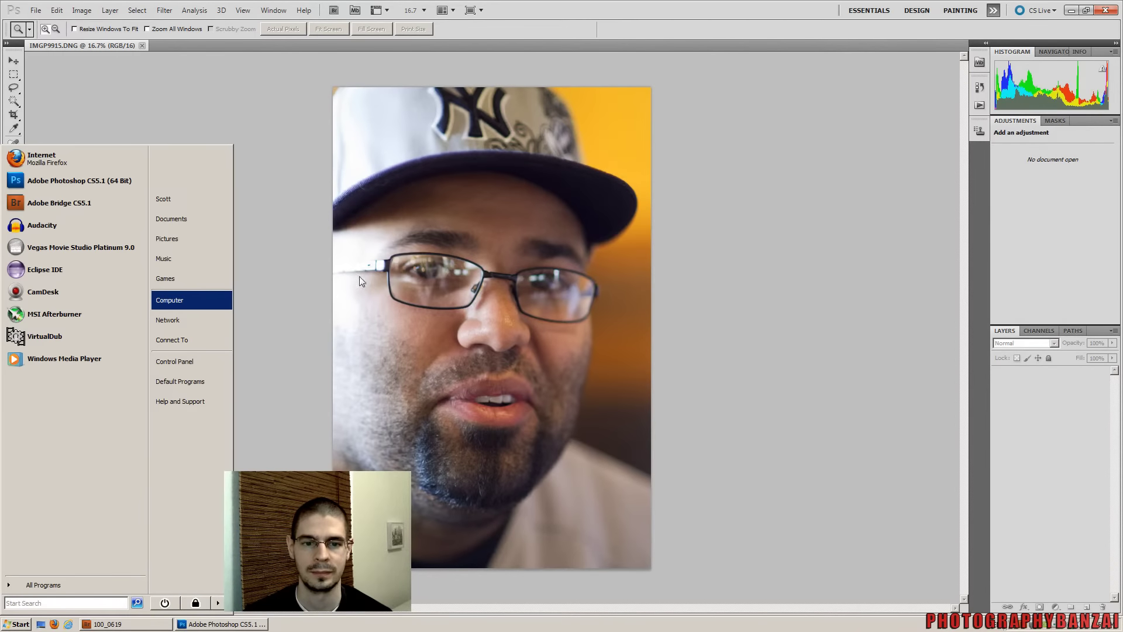
pyautogui.moveTo(423, 264); pyautogui.dragTo(411, 189)
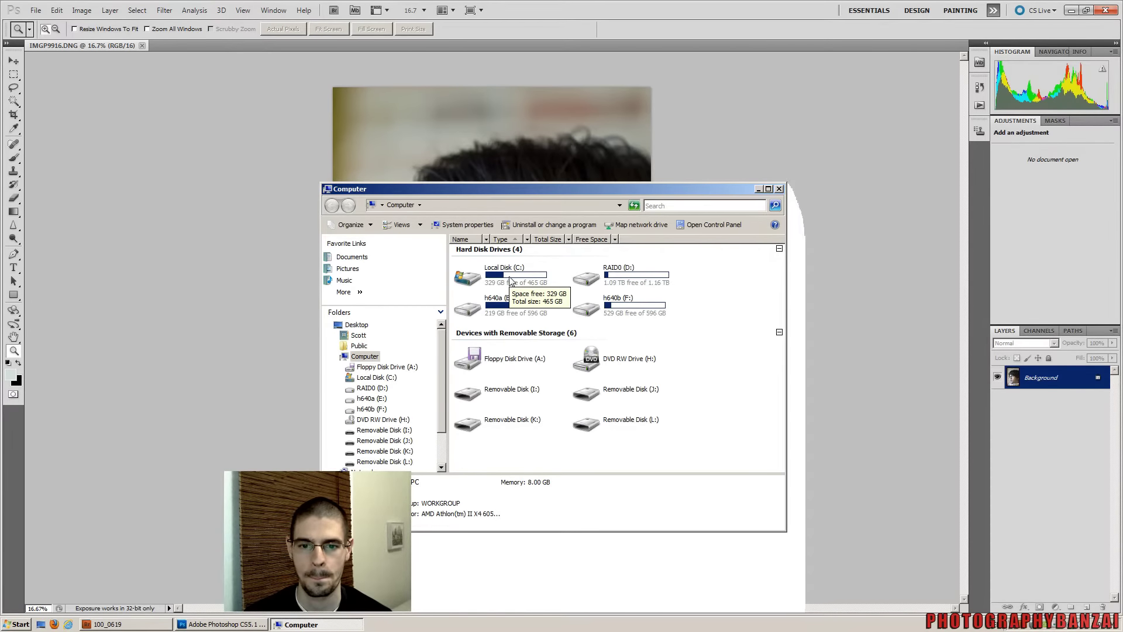
pyautogui.click(606, 285)
pyautogui.doubleClick(605, 285)
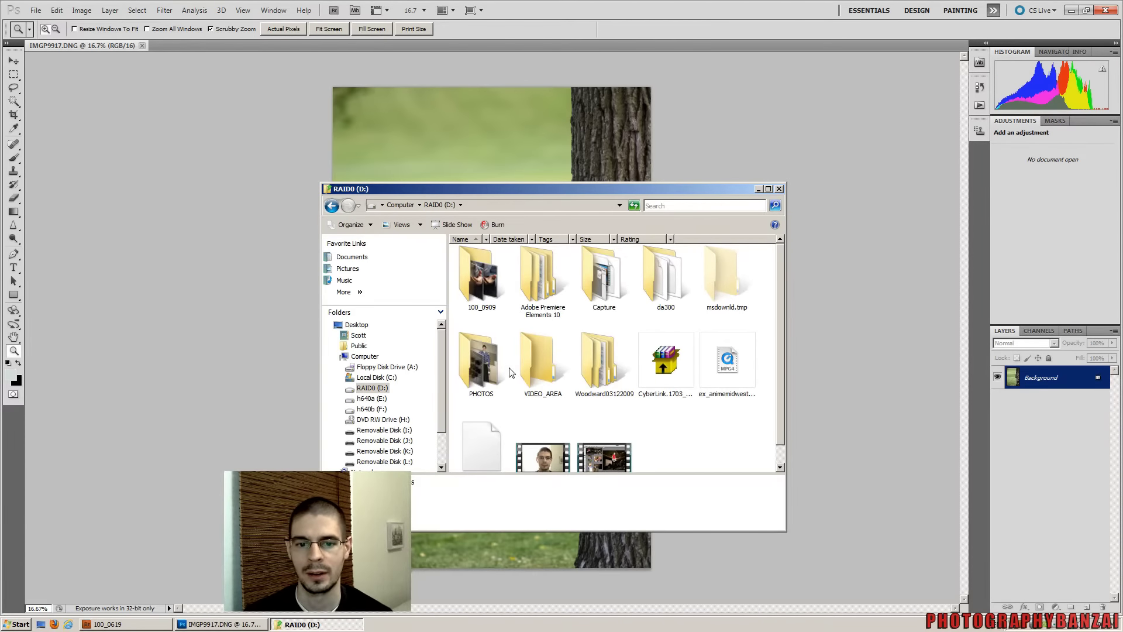
pyautogui.doubleClick(484, 360)
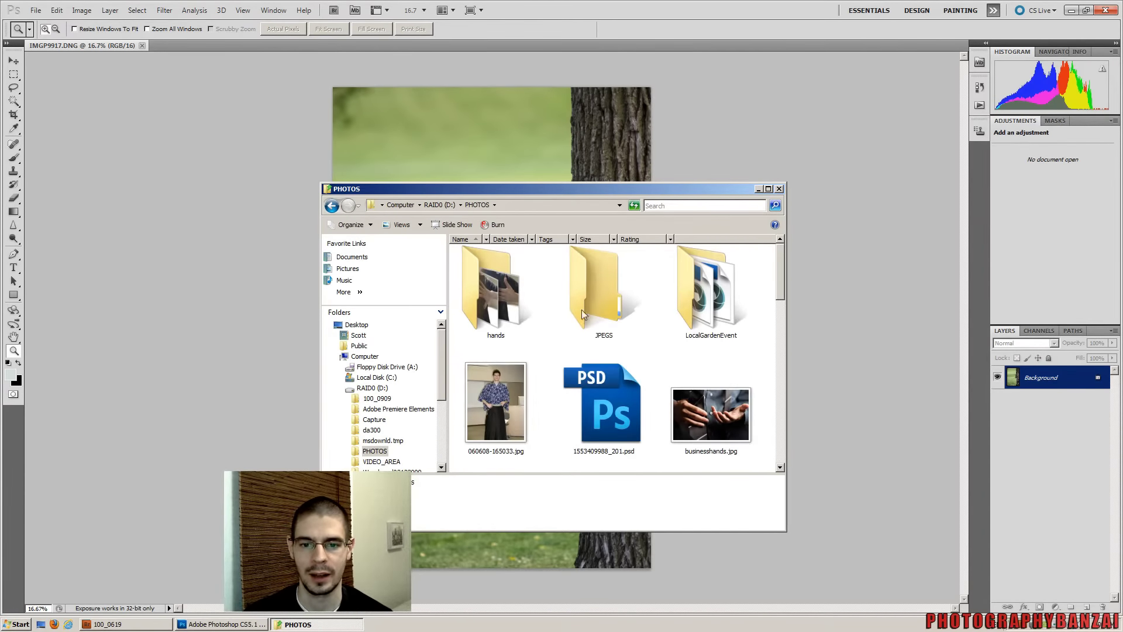
pyautogui.doubleClick(595, 301)
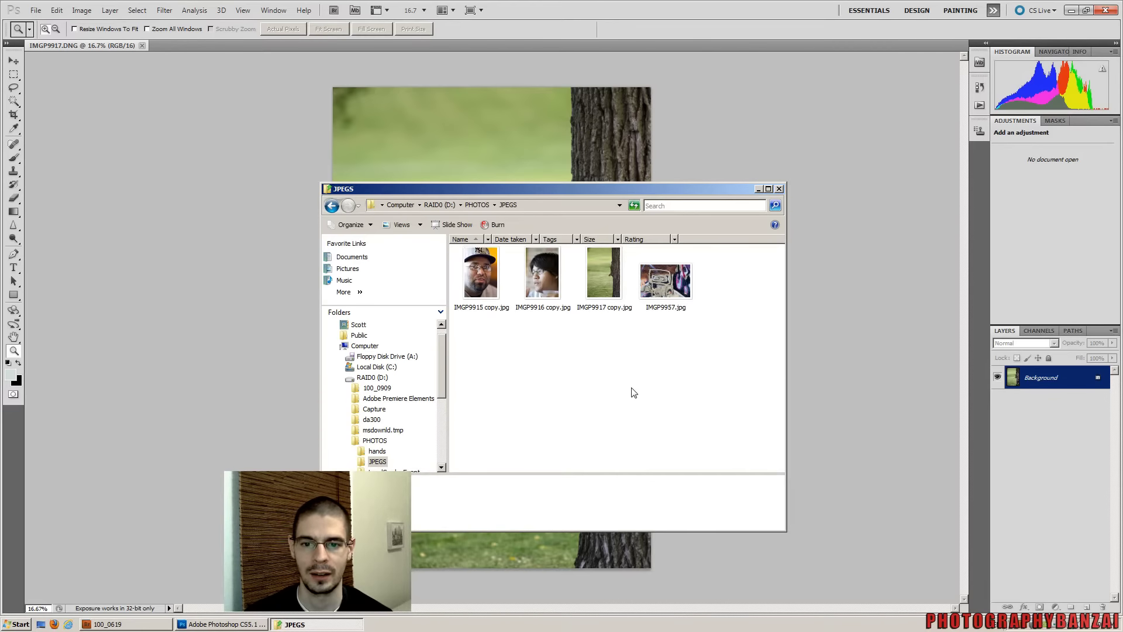
pyautogui.moveTo(579, 183); pyautogui.dragTo(576, 117)
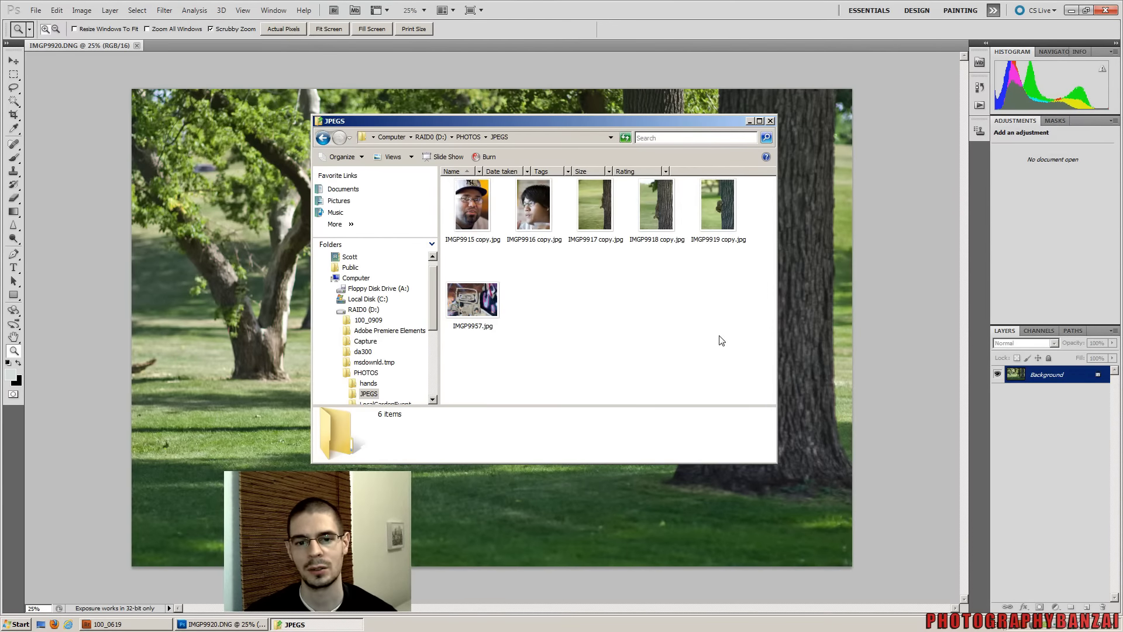
# View IMGP9957.jpg at actual size in Windows Photo Gallery to examine its detail, and close the viewer
pyautogui.click(543, 303)
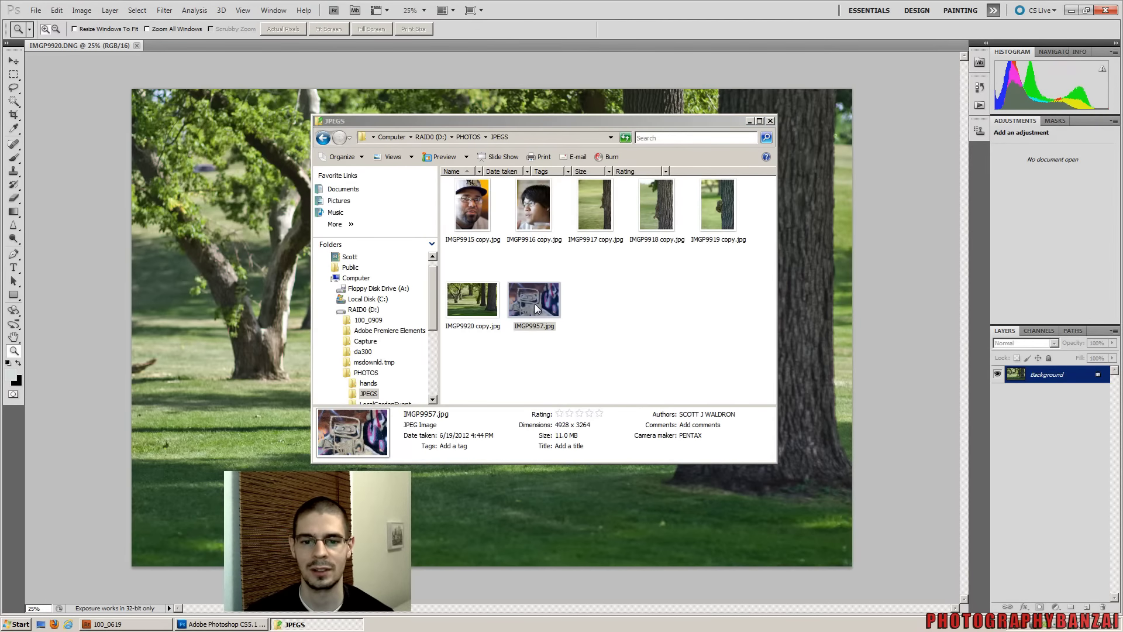
pyautogui.doubleClick(535, 303)
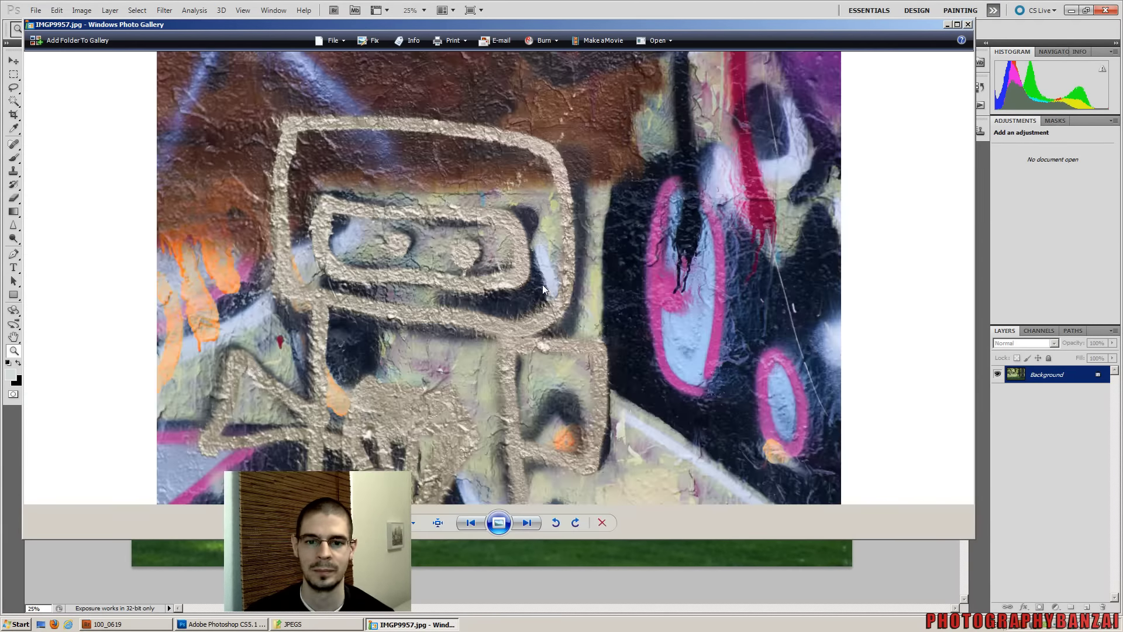
pyautogui.click(437, 523)
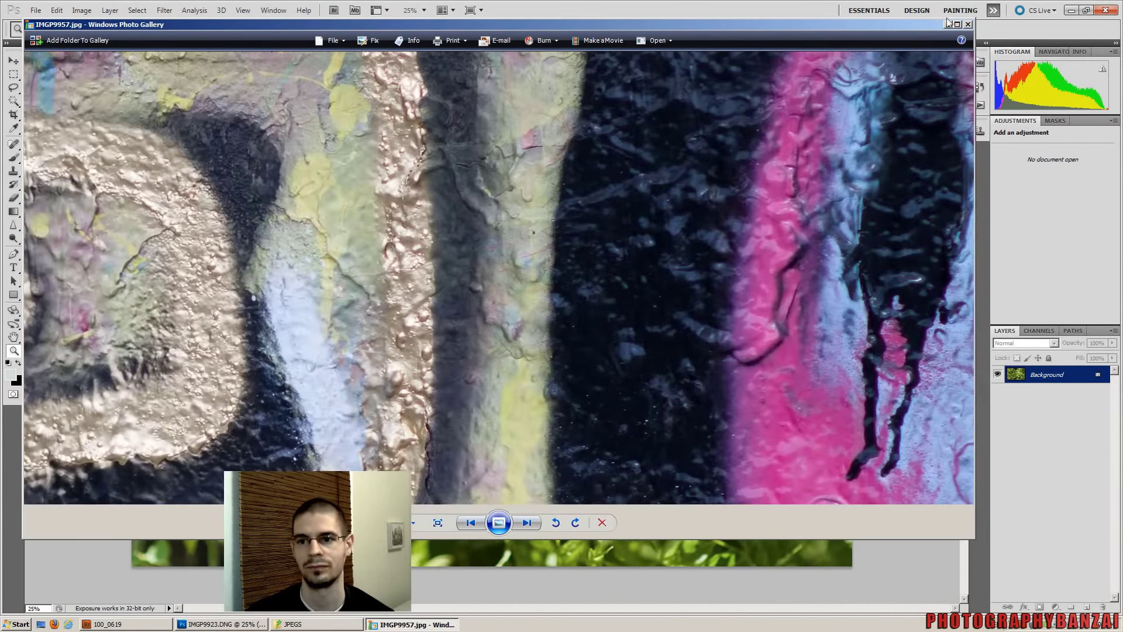
pyautogui.click(968, 24)
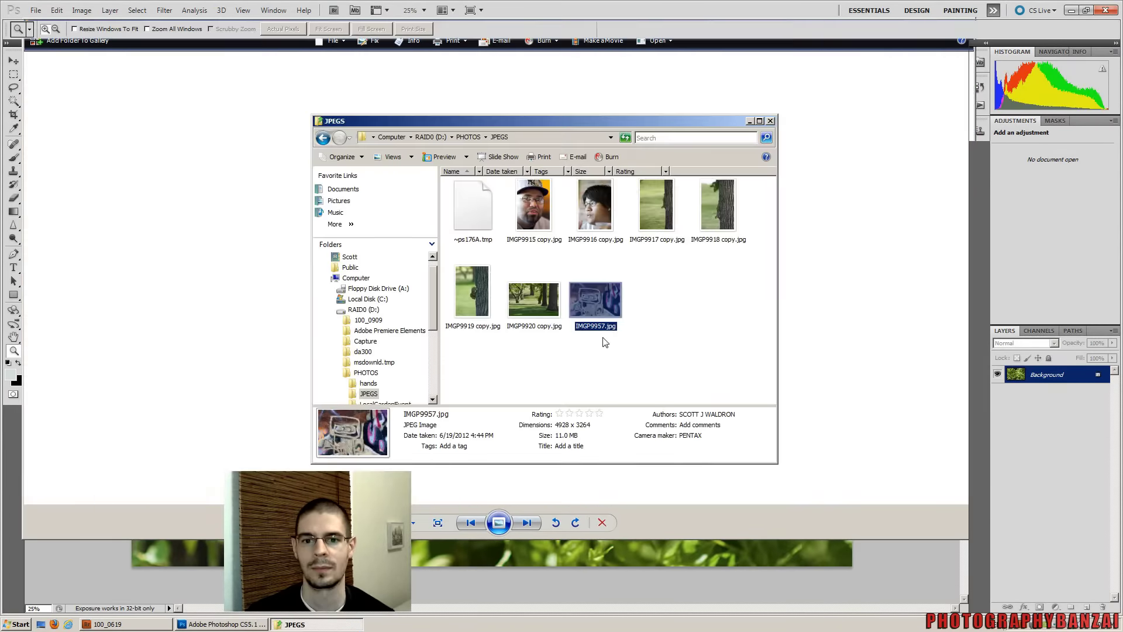